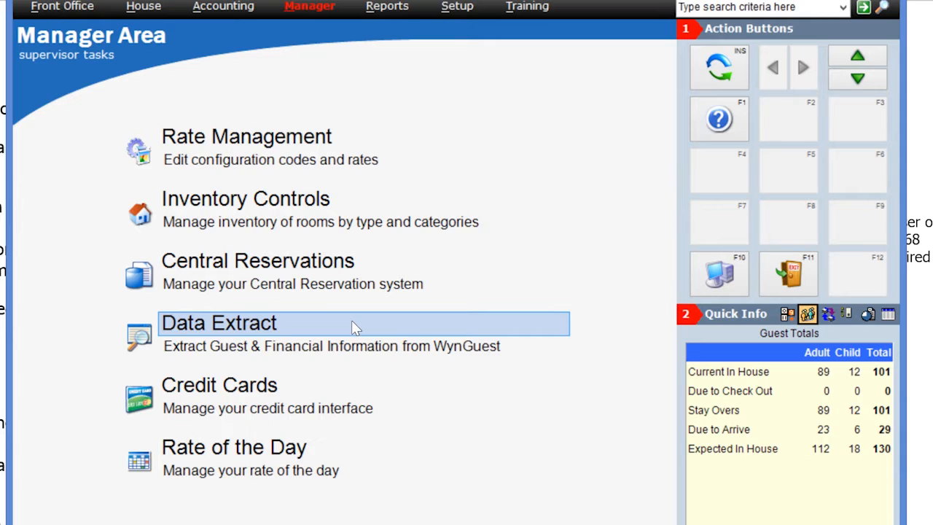
- Run a detailed Accounting Data extract with a start date of 6/1/2016 and an end date of 6/30/2016
{"action": "left_click", "coordinate": [353, 326]}
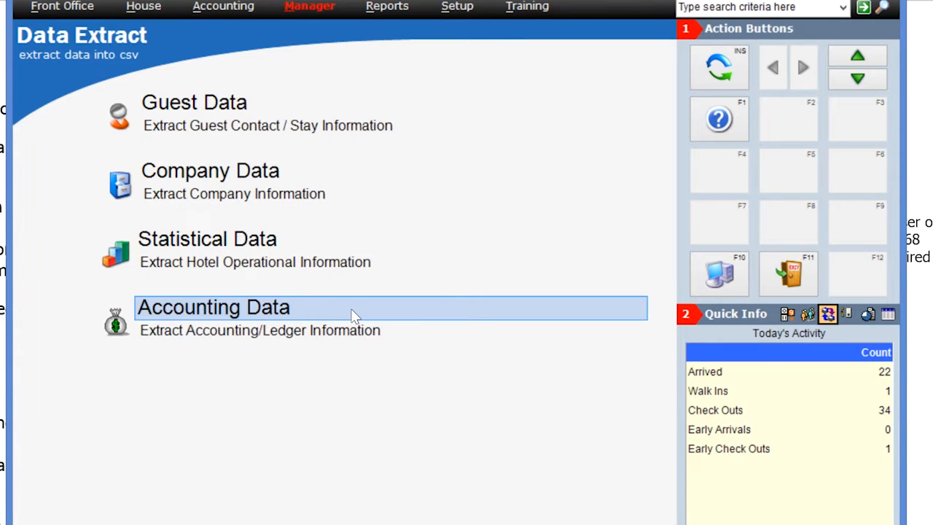
{"action": "left_click", "coordinate": [353, 315]}
{"action": "left_click", "coordinate": [184, 62]}
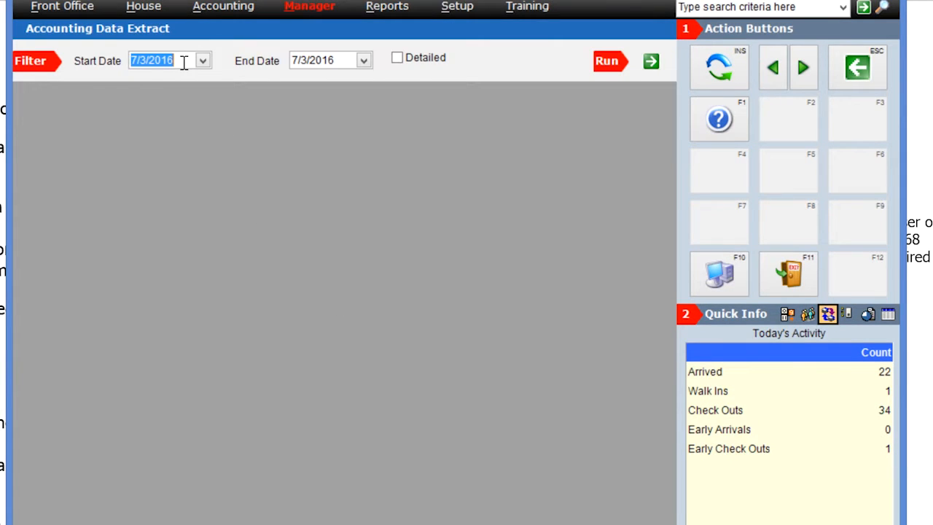
{"action": "type", "text": "6/1/2016"}
{"action": "key", "text": "Tab"}
{"action": "type", "text": "6/30/16"}
{"action": "left_click", "coordinate": [397, 58]}
{"action": "left_click", "coordinate": [651, 61]}
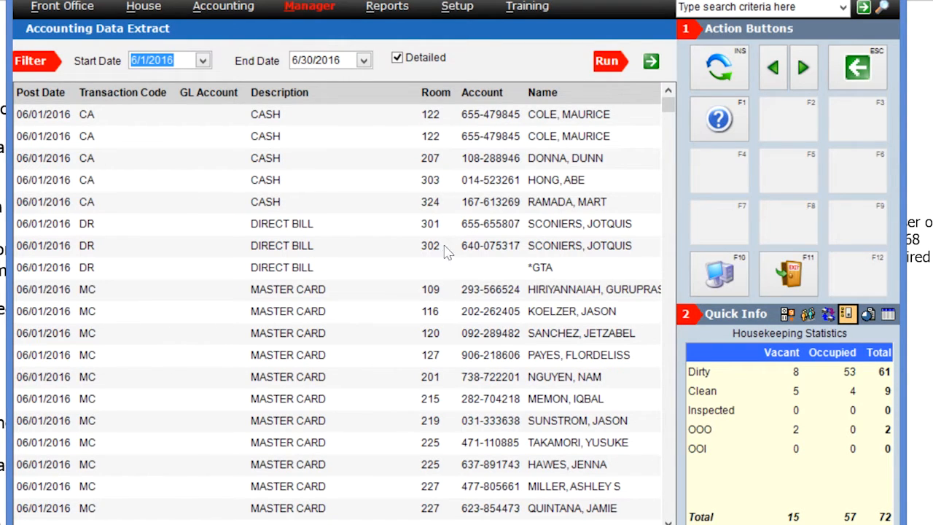
- Email the accounting data extract, entering the recipient's e-mail address and keeping the default subject
{"action": "mouse_move", "coordinate": [670, 102]}
{"action": "left_mouse_down"}
{"action": "mouse_move", "coordinate": [672, 140]}
{"action": "mouse_move", "coordinate": [675, 102]}
{"action": "left_mouse_up"}
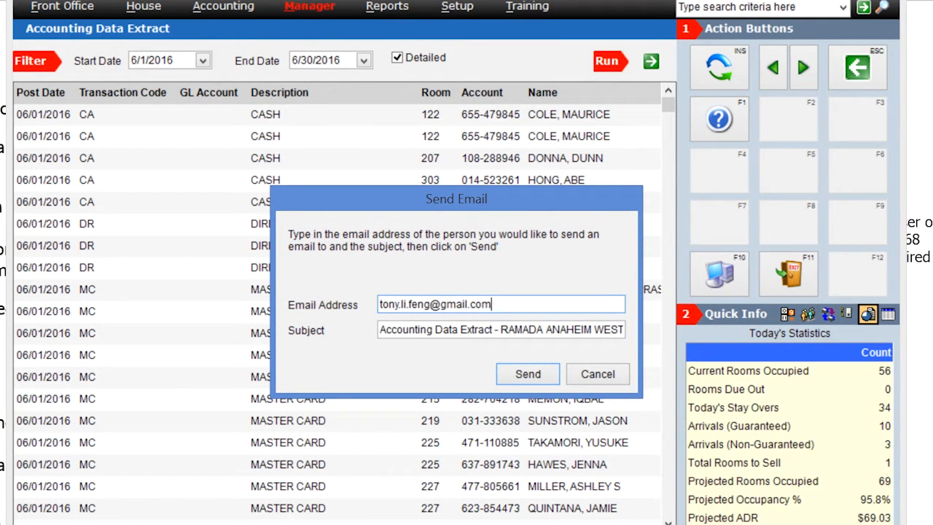
{"action": "left_click", "coordinate": [543, 372]}
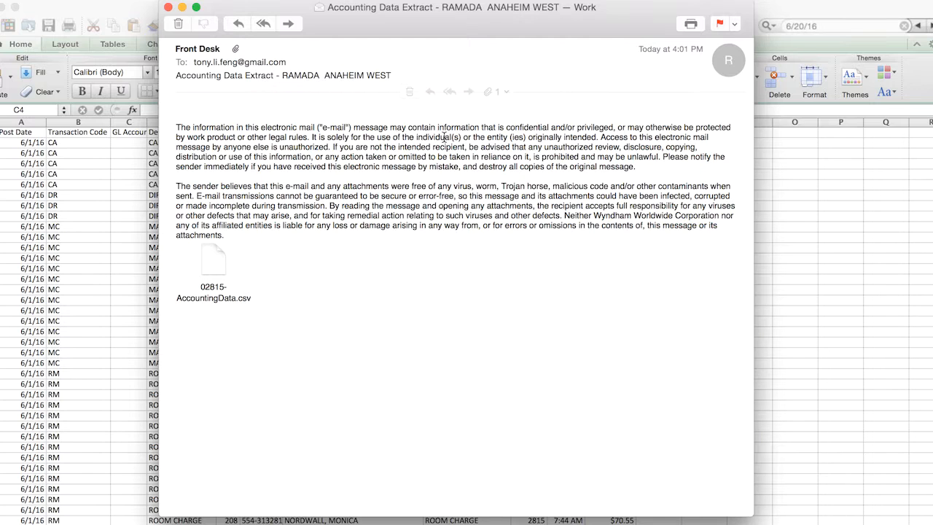
- In the received e-mail, open the attachment 02815-AccountingData.csv in Excel and enlarge its window
{"action": "double_click", "coordinate": [212, 268]}
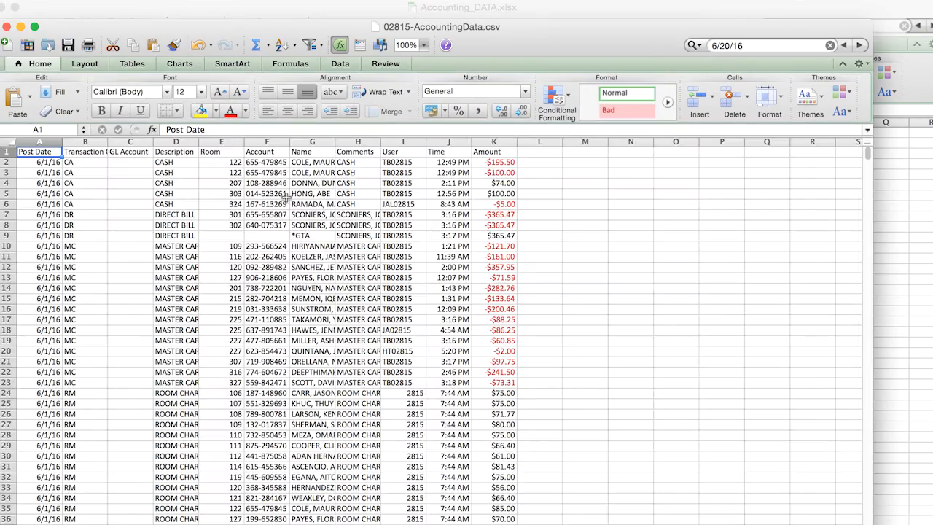
{"action": "left_click", "coordinate": [38, 27]}
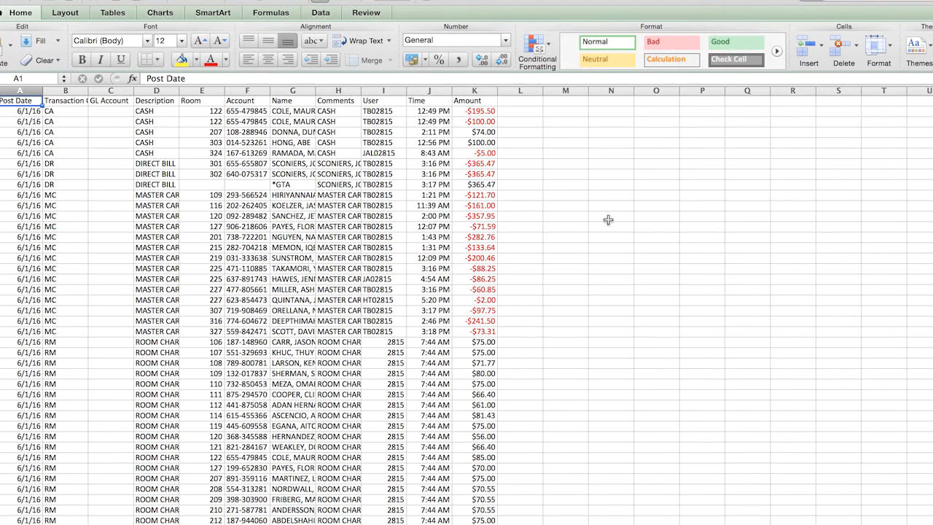
{"action": "left_click", "coordinate": [608, 220]}
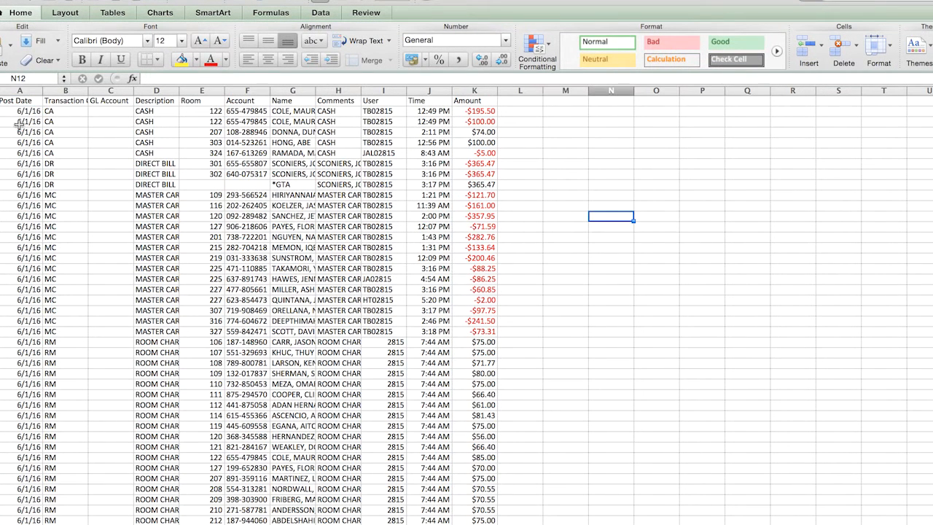
- Examine the Post Date column and how the June transactions are listed day by day
{"action": "left_click", "coordinate": [29, 104]}
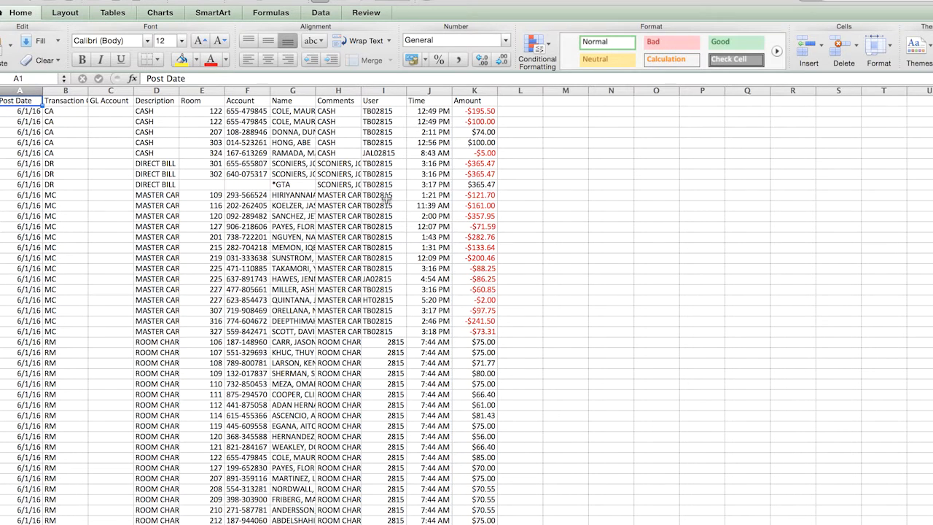
{"action": "left_click", "coordinate": [35, 89]}
{"action": "left_click", "coordinate": [29, 163]}
{"action": "scroll", "coordinate": [29, 166], "scroll_direction": "down", "scroll_amount": 5}
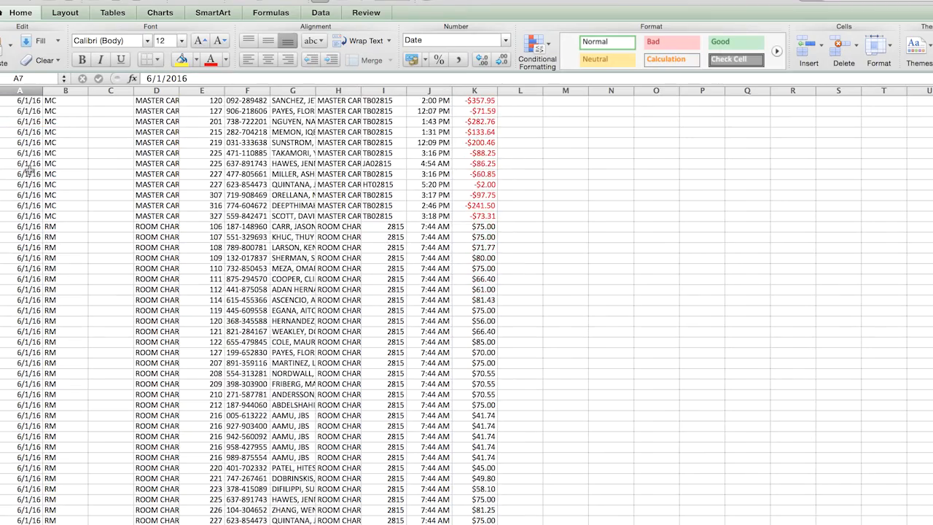
{"action": "scroll", "coordinate": [29, 168], "scroll_direction": "down", "scroll_amount": 20}
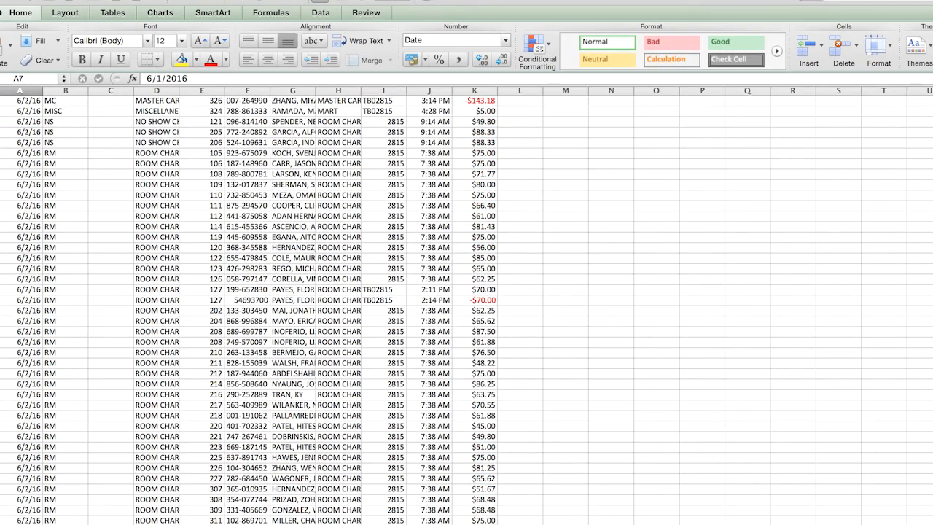
{"action": "scroll", "coordinate": [466, 305], "scroll_direction": "down", "scroll_amount": 20}
{"action": "scroll", "coordinate": [467, 305], "scroll_direction": "down", "scroll_amount": 20}
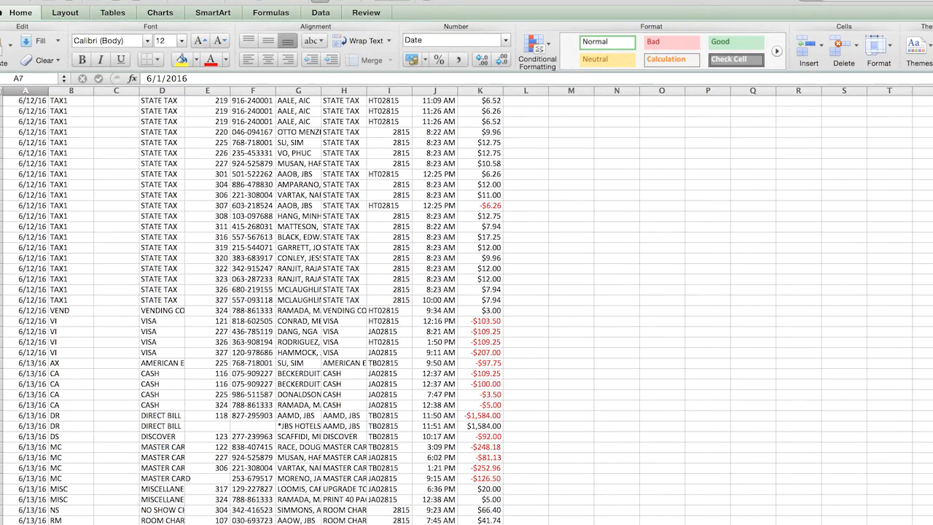
{"action": "scroll", "coordinate": [466, 305], "scroll_direction": "down", "scroll_amount": 20}
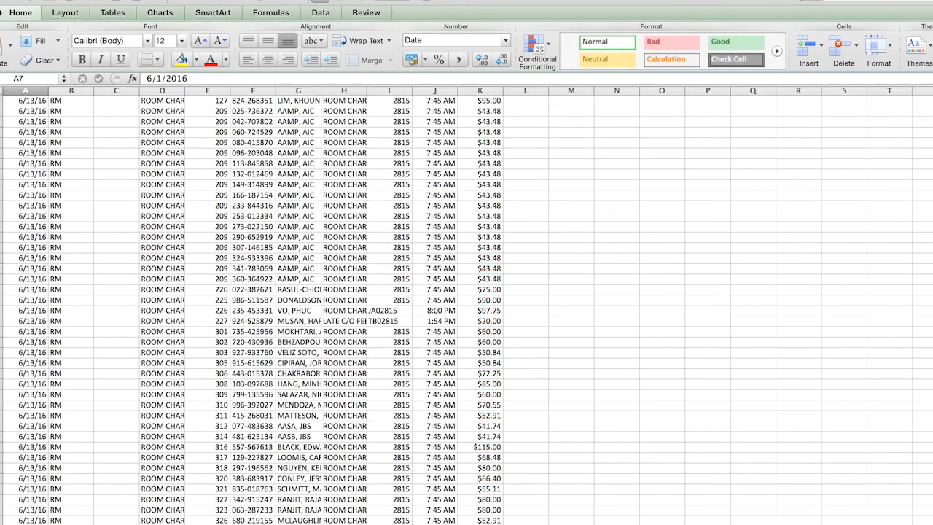
{"action": "scroll", "coordinate": [467, 305], "scroll_direction": "down", "scroll_amount": 20}
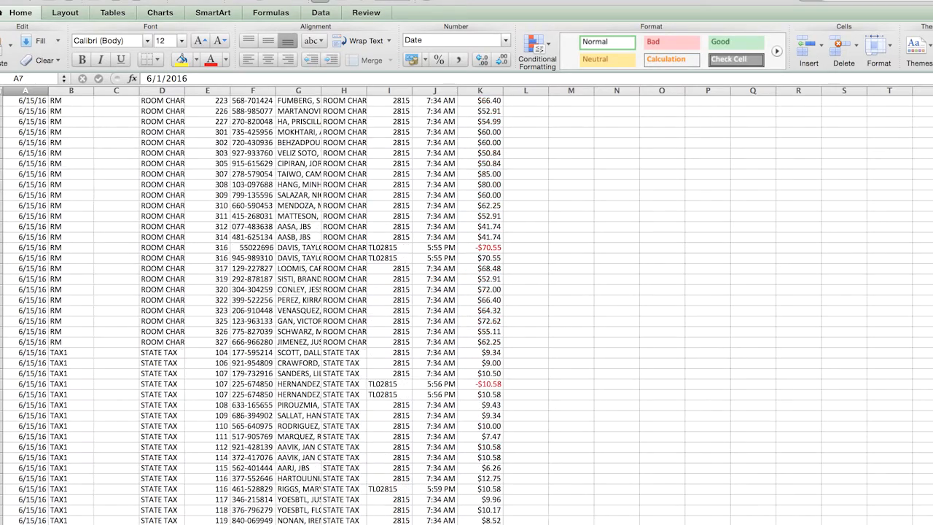
{"action": "scroll", "coordinate": [467, 305], "scroll_direction": "down", "scroll_amount": 20}
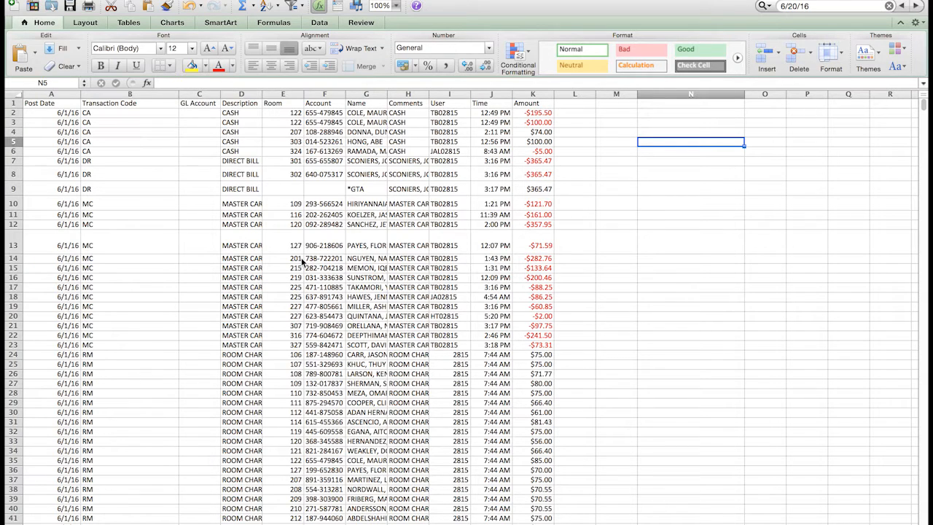
- Examine the entries posted on 6/20/16, marking their post dates from cell A2600 to A2640, and return to the first rows
{"action": "scroll", "coordinate": [183, 259], "scroll_direction": "down", "scroll_amount": 2}
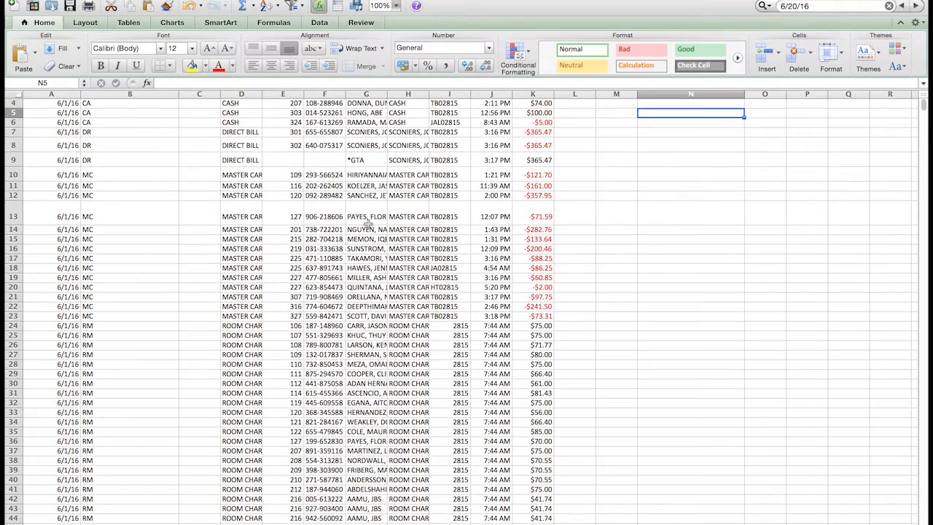
{"action": "left_click_drag", "start_coordinate": [924, 108], "coordinate": [925, 378]}
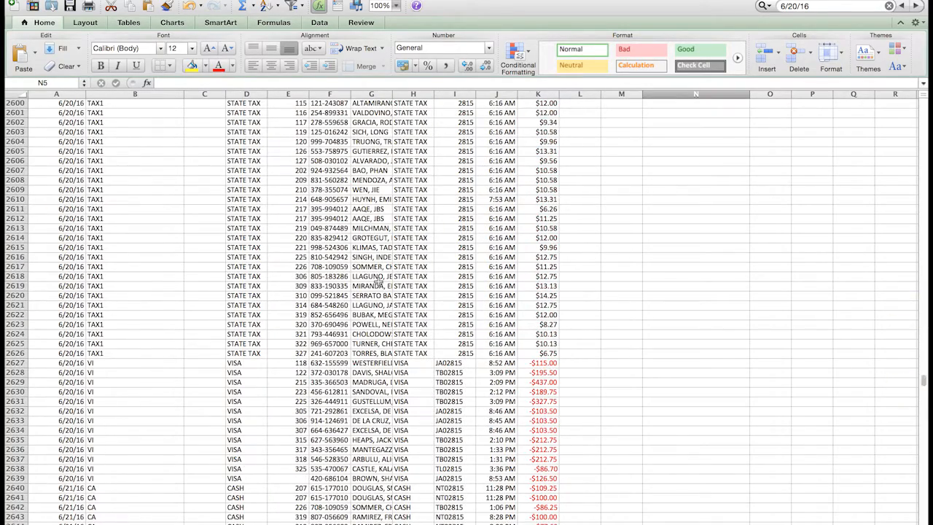
{"action": "left_click_drag", "start_coordinate": [67, 105], "coordinate": [82, 487]}
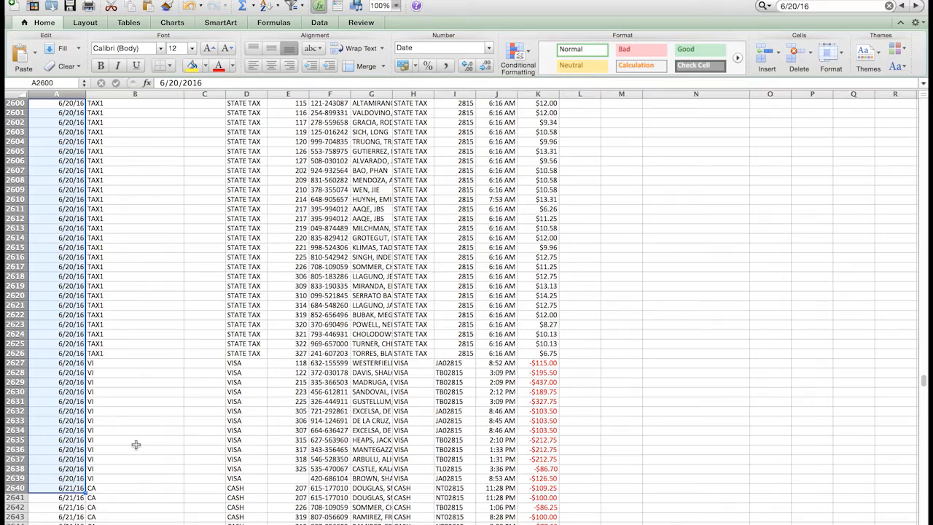
{"action": "scroll", "coordinate": [151, 396], "scroll_direction": "down", "scroll_amount": 3}
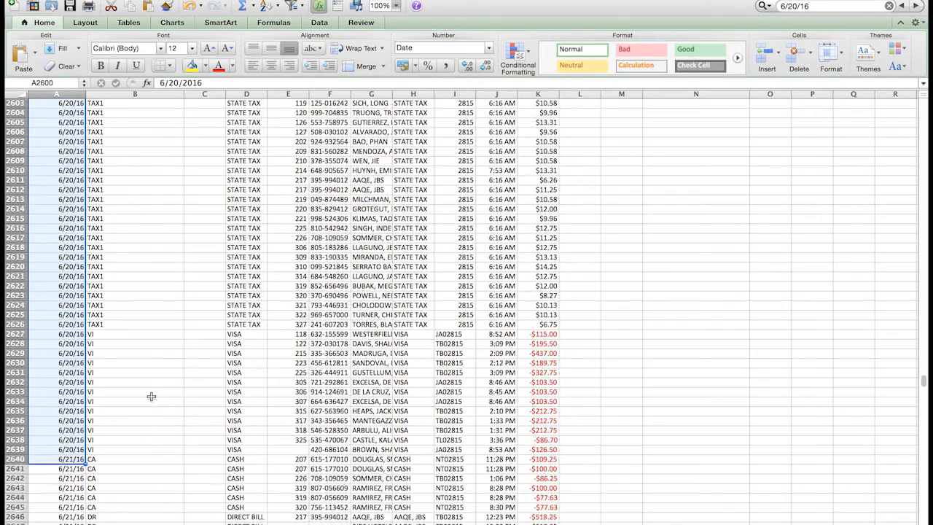
{"action": "scroll", "coordinate": [150, 397], "scroll_direction": "up", "scroll_amount": 5}
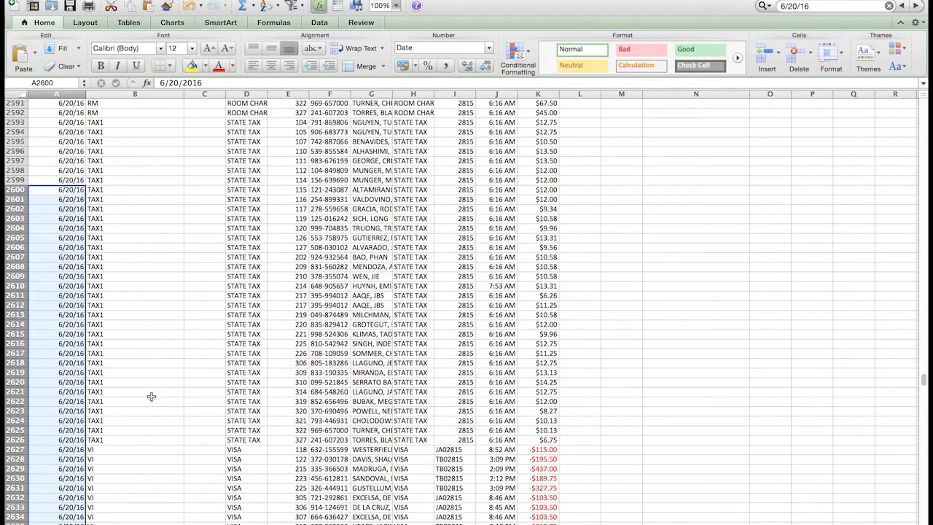
{"action": "scroll", "coordinate": [151, 396], "scroll_direction": "up", "scroll_amount": 5}
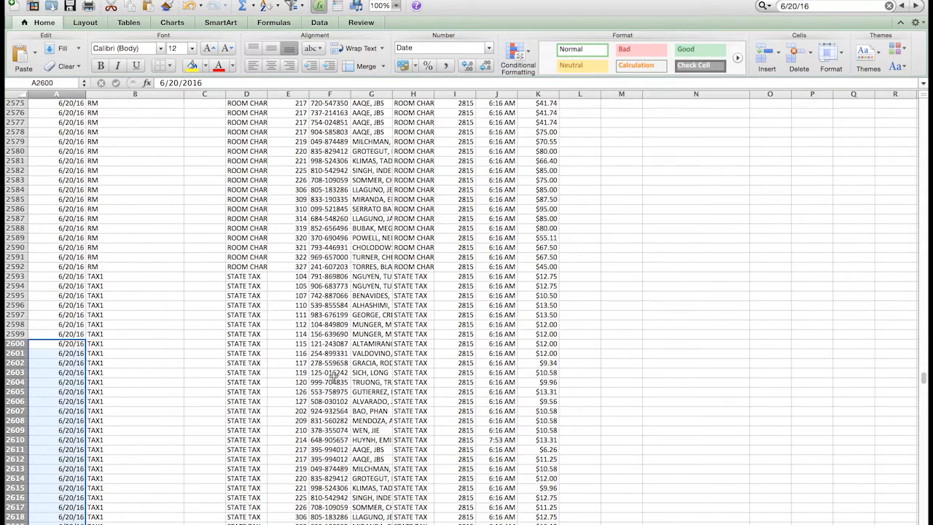
{"action": "left_click_drag", "start_coordinate": [924, 376], "coordinate": [923, 100]}
- Enter the note "Room Charge Posted = Revenue Earned" in cell N3
{"action": "left_click", "coordinate": [646, 123]}
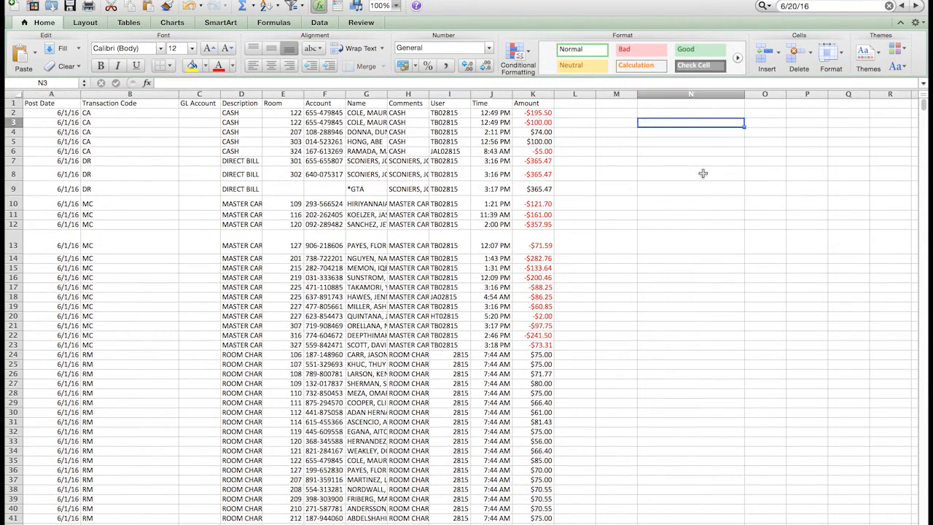
{"action": "type", "text": "Room Charge Poste"}
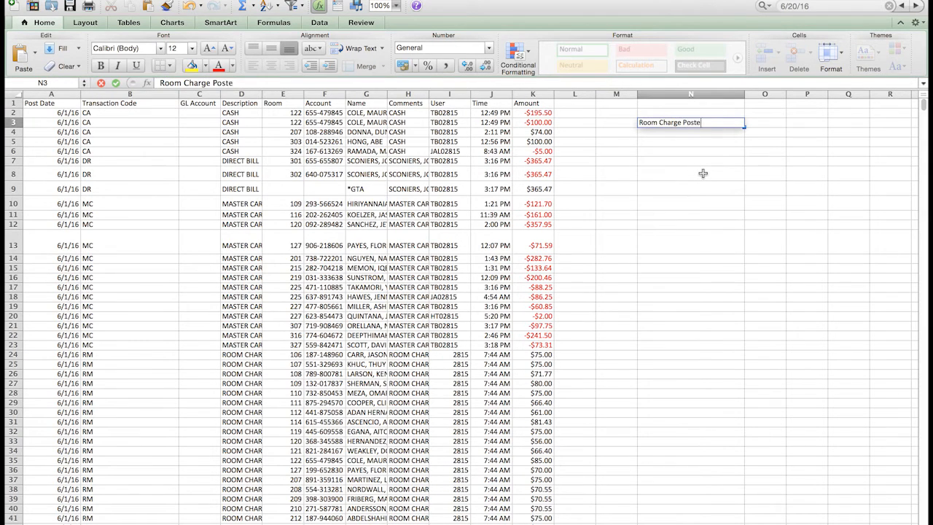
{"action": "type", "text": "d = Revenue Earned"}
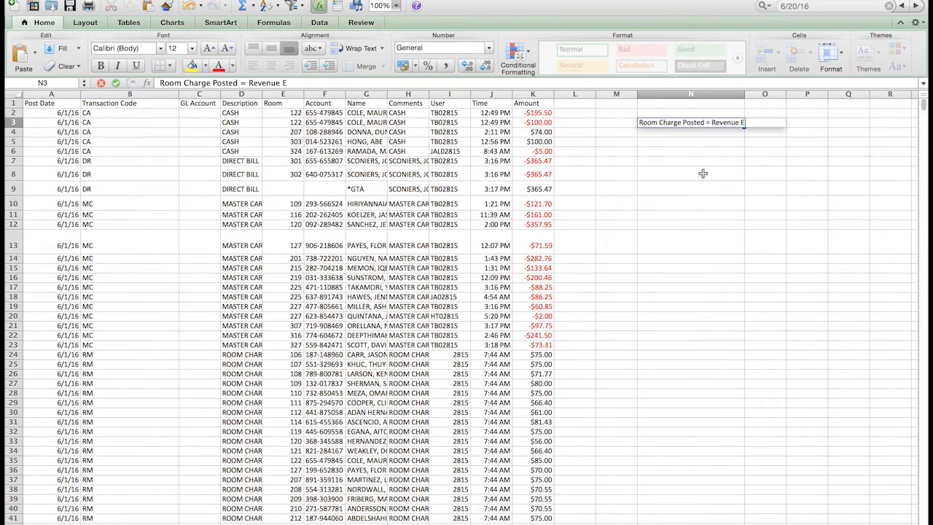
{"action": "key", "text": "Return"}
- Set the note in N3 to font size 20 and toggle its bold formatting on and off
{"action": "key", "text": "Up"}
{"action": "key", "text": "super+b"}
{"action": "left_click", "coordinate": [179, 46]}
{"action": "type", "text": "20"}
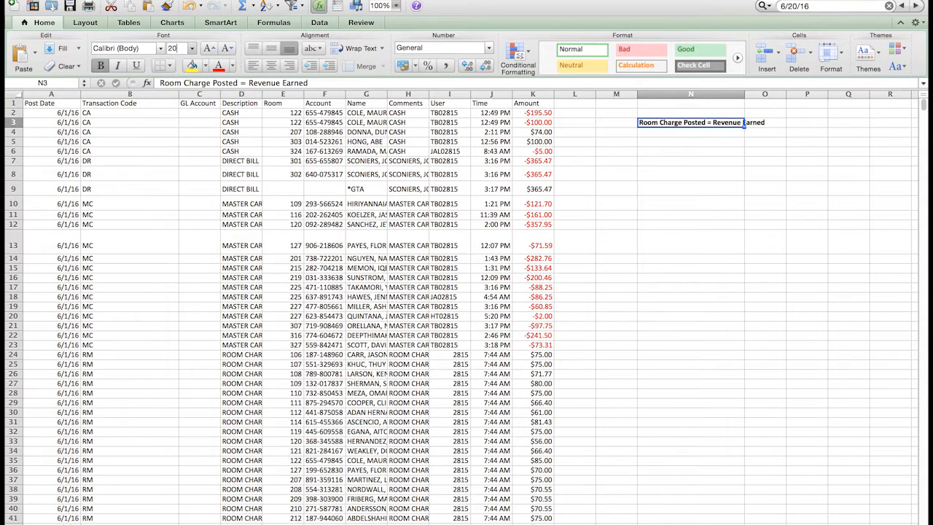
{"action": "key", "text": "Return"}
{"action": "key", "text": "super+b"}
{"action": "key", "text": "super+b"}
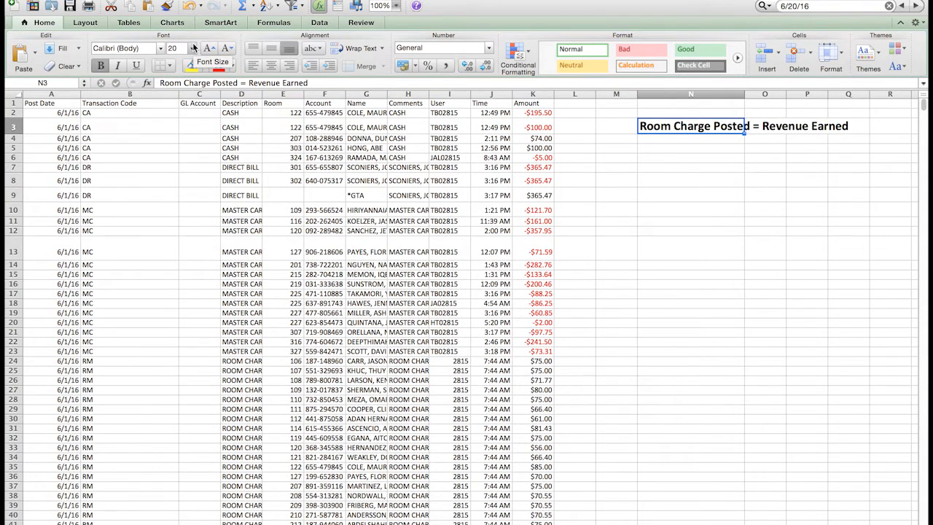
{"action": "key", "text": "super+b"}
{"action": "key", "text": "super+b"}
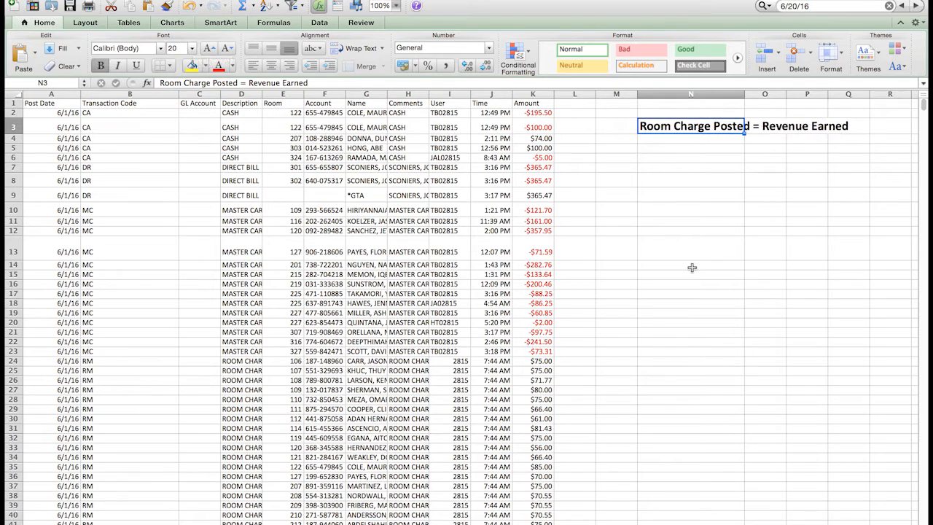
{"action": "key", "text": "super+b"}
- Delete the note from cell N3
{"action": "left_click", "coordinate": [692, 268]}
{"action": "left_click", "coordinate": [693, 126]}
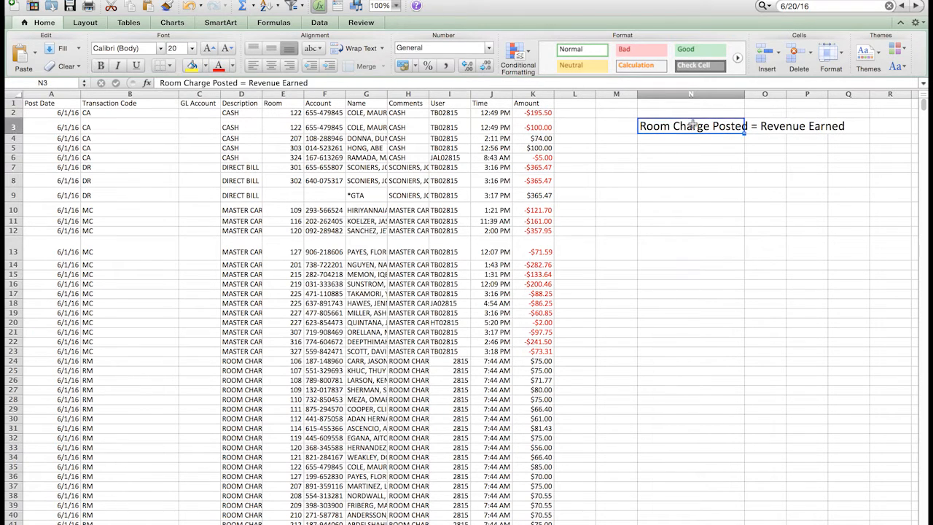
{"action": "key", "text": "BackSpace"}
{"action": "left_click", "coordinate": [690, 183]}
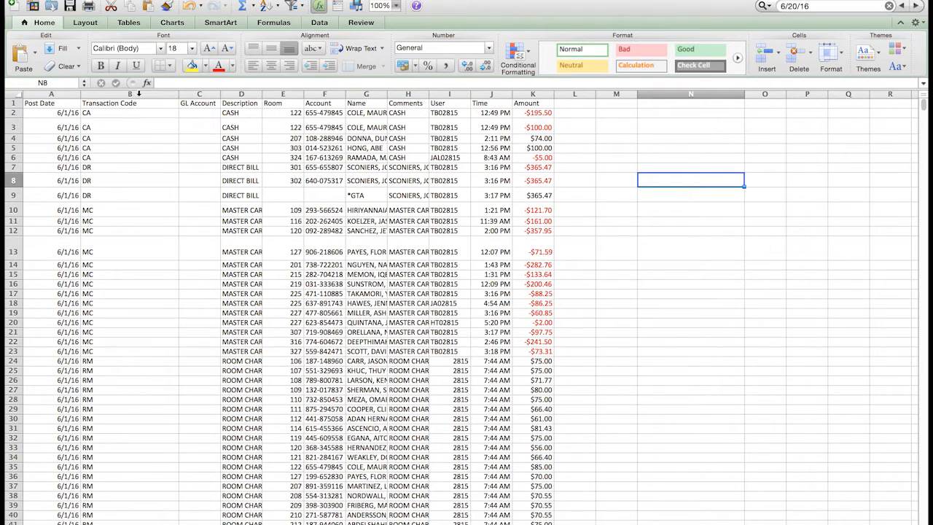
- Examine the RM entries in the Transaction Code column, marking cells B24 to B45
{"action": "left_click", "coordinate": [138, 94]}
{"action": "left_click_drag", "start_coordinate": [131, 360], "coordinate": [129, 471]}
{"action": "scroll", "coordinate": [129, 470], "scroll_direction": "down", "scroll_amount": 3}
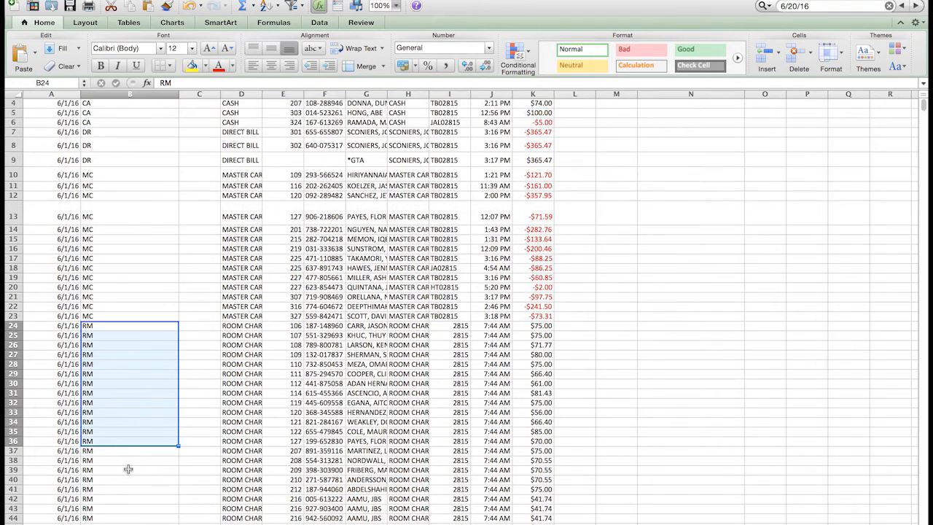
{"action": "scroll", "coordinate": [128, 469], "scroll_direction": "down", "scroll_amount": 3}
{"action": "left_click_drag", "start_coordinate": [128, 469], "coordinate": [127, 475]}
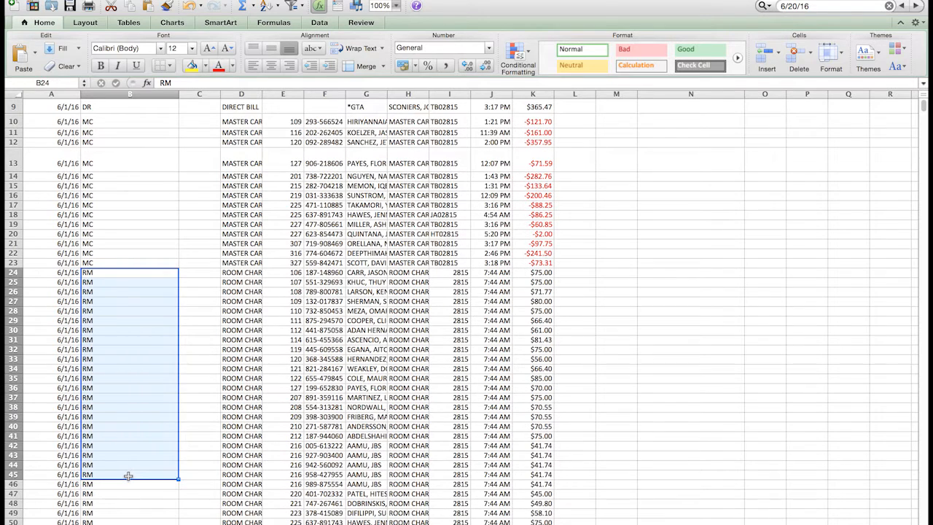
{"action": "scroll", "coordinate": [128, 475], "scroll_direction": "up", "scroll_amount": 3}
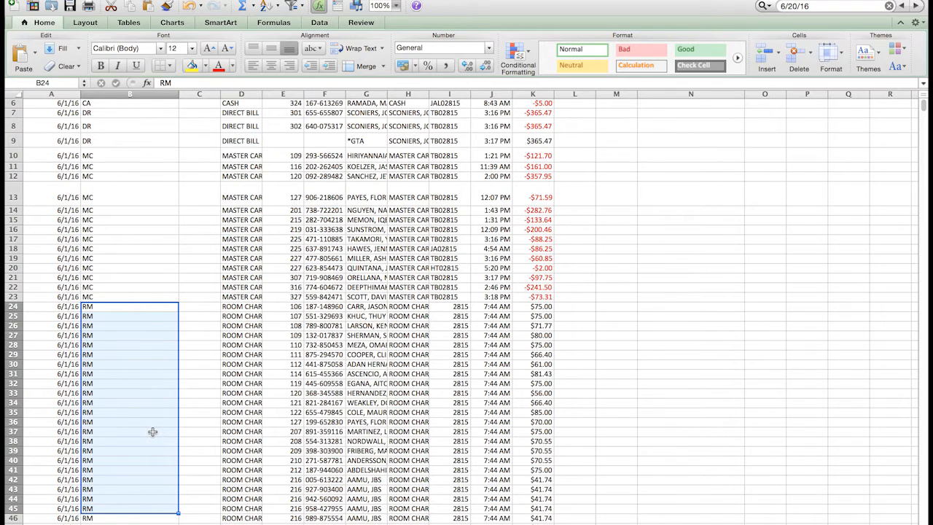
{"action": "scroll", "coordinate": [152, 432], "scroll_direction": "up", "scroll_amount": 2}
- Format the Post Date header in cell A1 as bold at font size 20
{"action": "left_click", "coordinate": [62, 209]}
{"action": "left_click", "coordinate": [58, 102]}
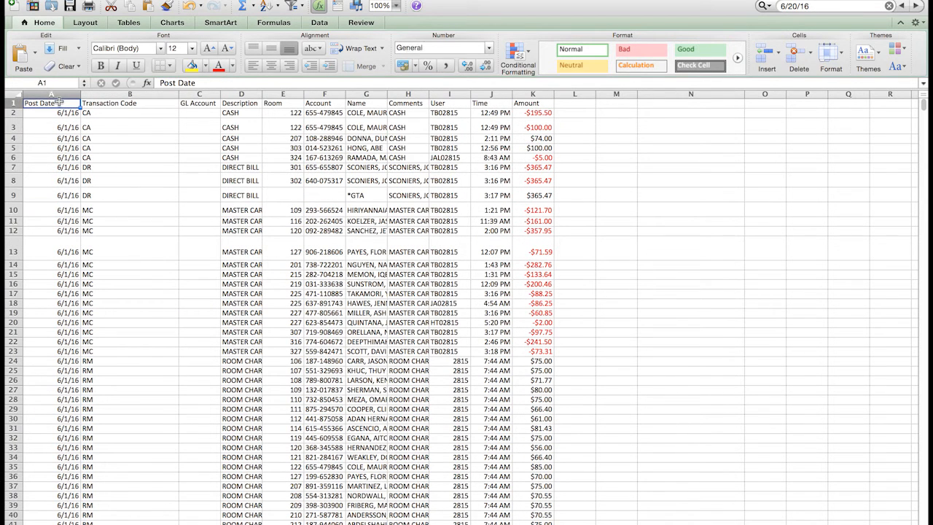
{"action": "left_click", "coordinate": [173, 48]}
{"action": "type", "text": "20"}
{"action": "key", "text": "Return"}
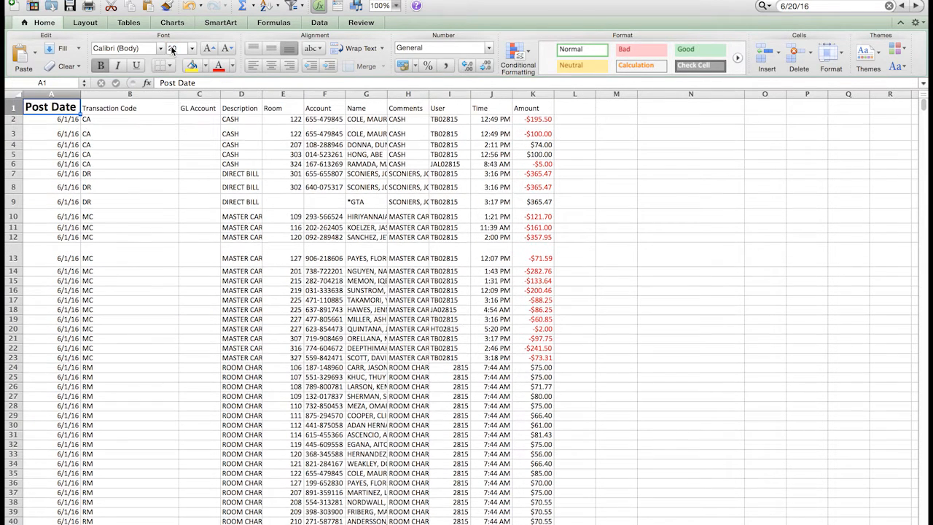
{"action": "key", "text": "Right"}
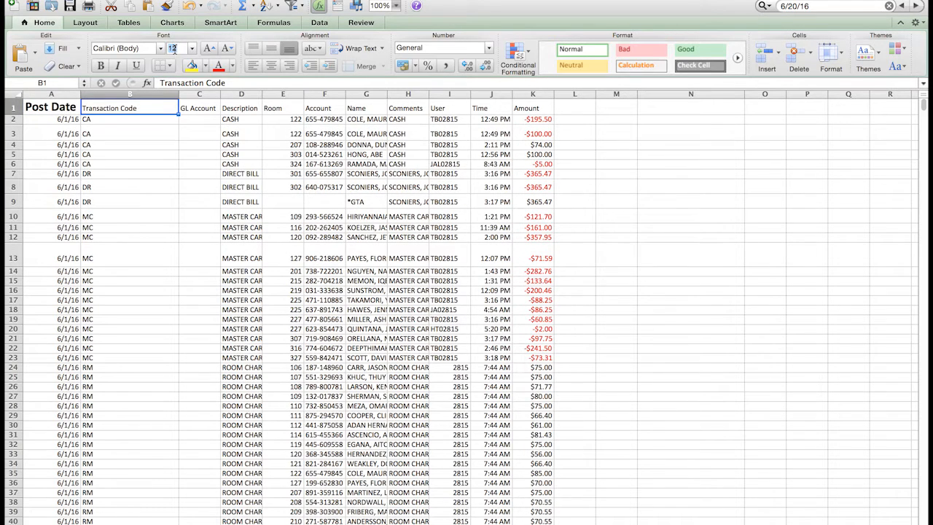
- Format the Transaction Code header in cell B1 as bold at font size 20
{"action": "left_click", "coordinate": [172, 48]}
{"action": "type", "text": "20"}
{"action": "key", "text": "Return"}
{"action": "key", "text": "super+b"}
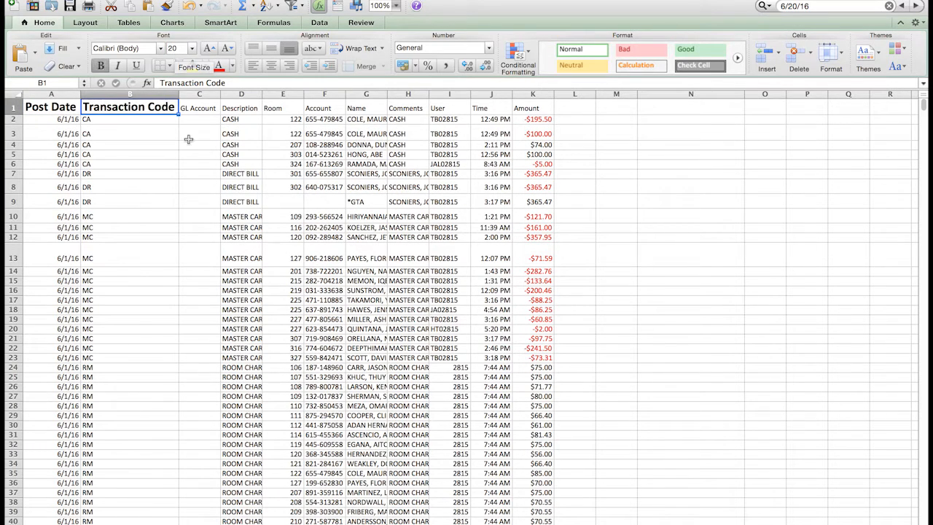
- Examine the Post Date and Transaction Code columns, pointing out their headers in turn
{"action": "left_click", "coordinate": [62, 105]}
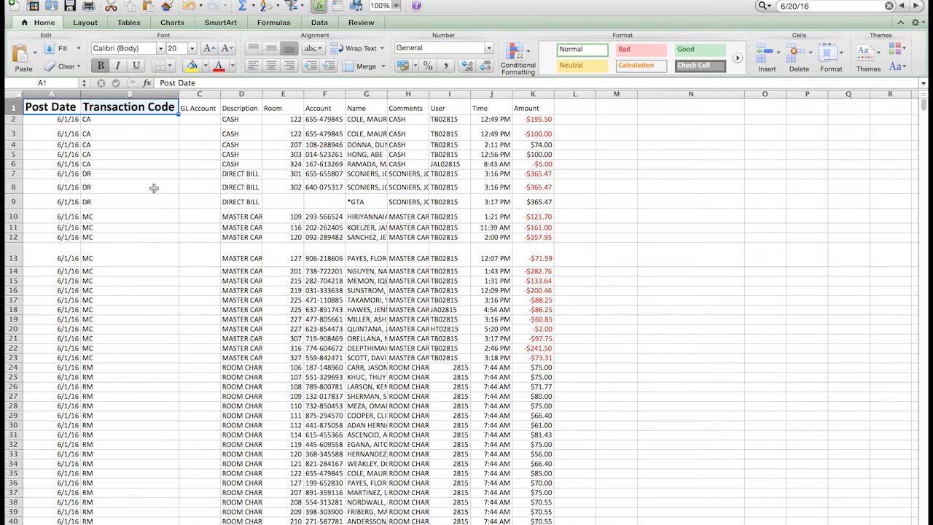
{"action": "left_click", "coordinate": [67, 94]}
{"action": "left_click", "coordinate": [102, 94]}
{"action": "left_click", "coordinate": [58, 93]}
{"action": "left_click", "coordinate": [111, 92]}
{"action": "left_click", "coordinate": [60, 93]}
{"action": "left_click", "coordinate": [110, 93], "text": "super"}
{"action": "left_click", "coordinate": [127, 153]}
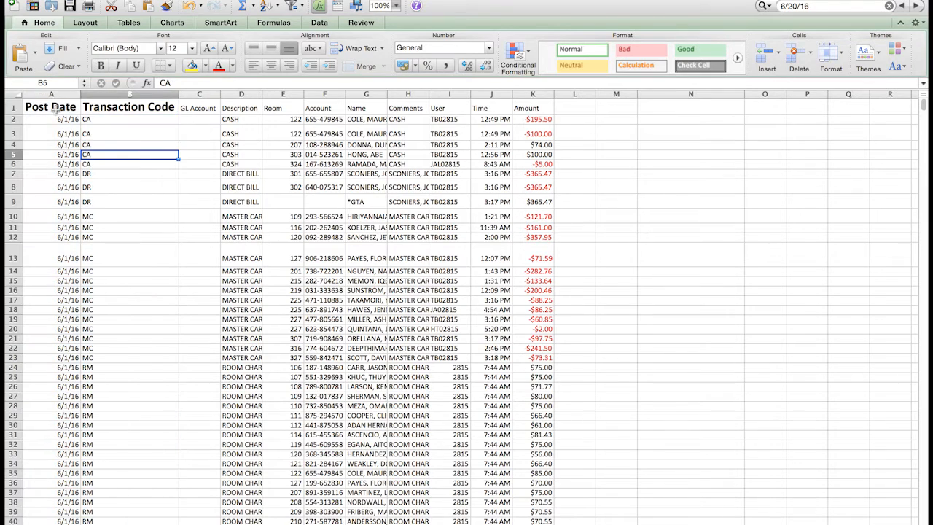
- Remove the bold formatting from the Post Date and Transaction Code headers in A1:B1
{"action": "left_click_drag", "start_coordinate": [55, 109], "coordinate": [124, 108]}
{"action": "left_click", "coordinate": [100, 66]}
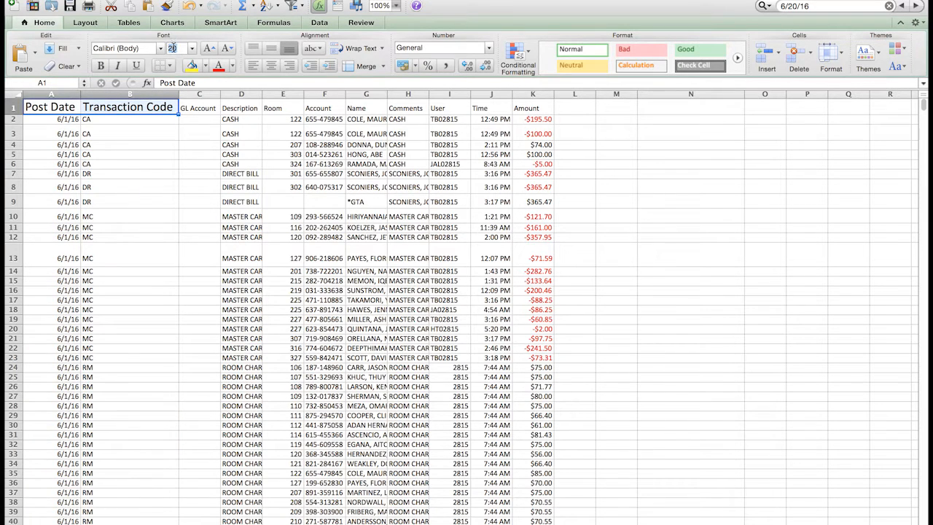
{"action": "left_click", "coordinate": [205, 136]}
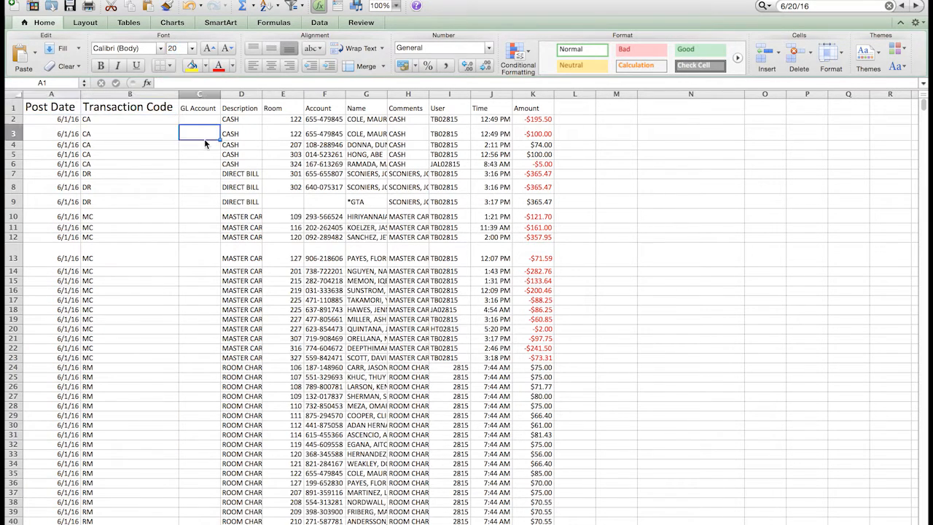
{"action": "left_click", "coordinate": [202, 107]}
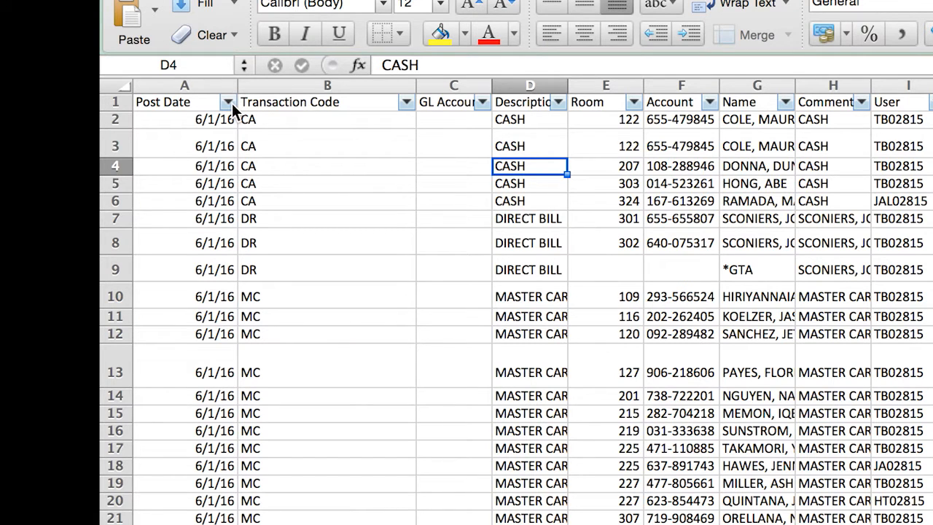
- Filter the Post Date column to show only June 20, 2016
{"action": "left_click", "coordinate": [232, 103]}
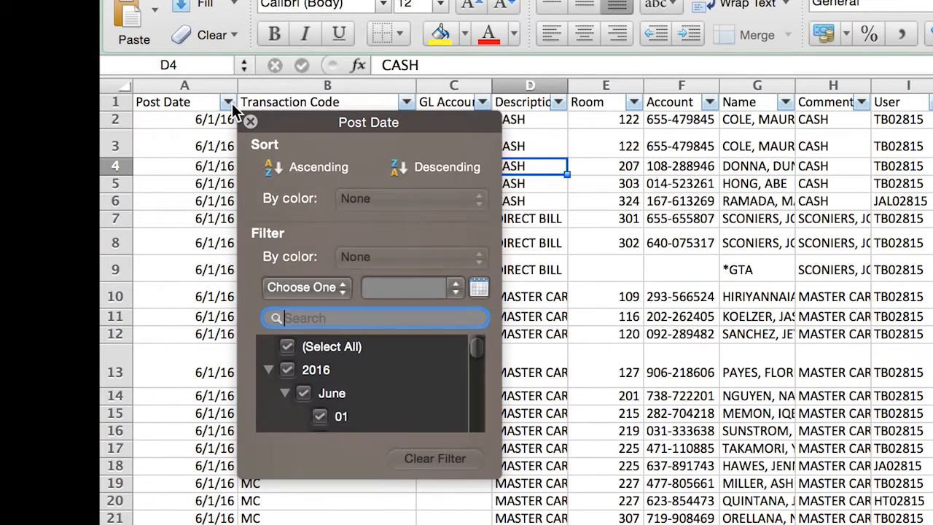
{"action": "left_click", "coordinate": [296, 348]}
{"action": "left_click_drag", "start_coordinate": [481, 350], "coordinate": [480, 399]}
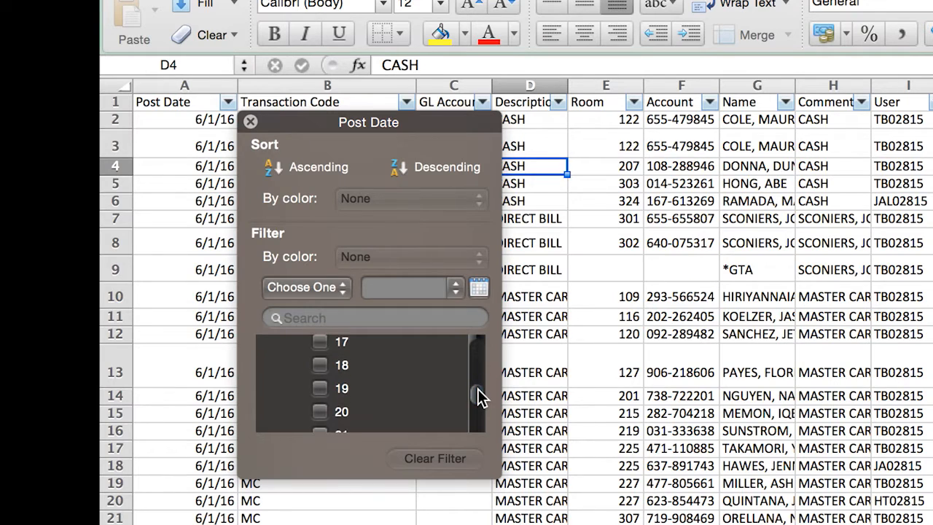
{"action": "left_click", "coordinate": [321, 413]}
{"action": "left_click", "coordinate": [146, 348]}
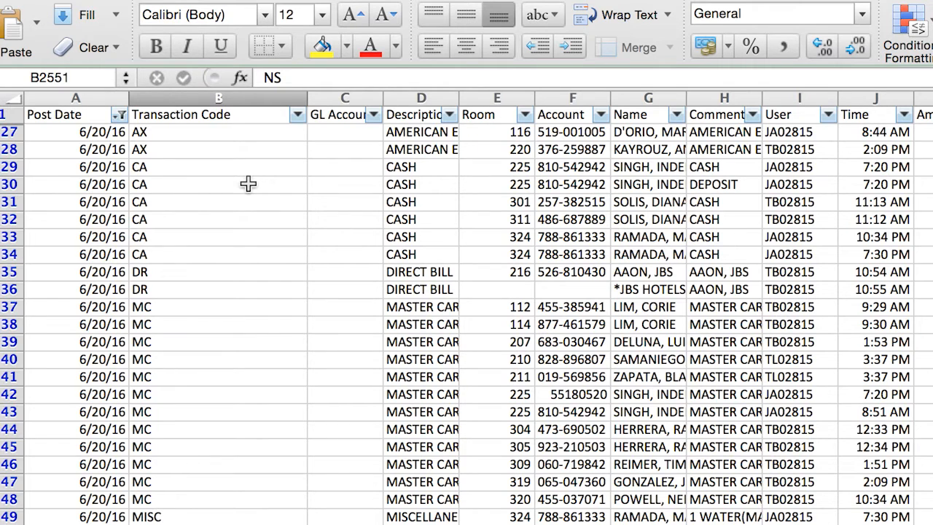
- Filter the Transaction Code column to show only the RM entries
{"action": "left_click", "coordinate": [298, 114]}
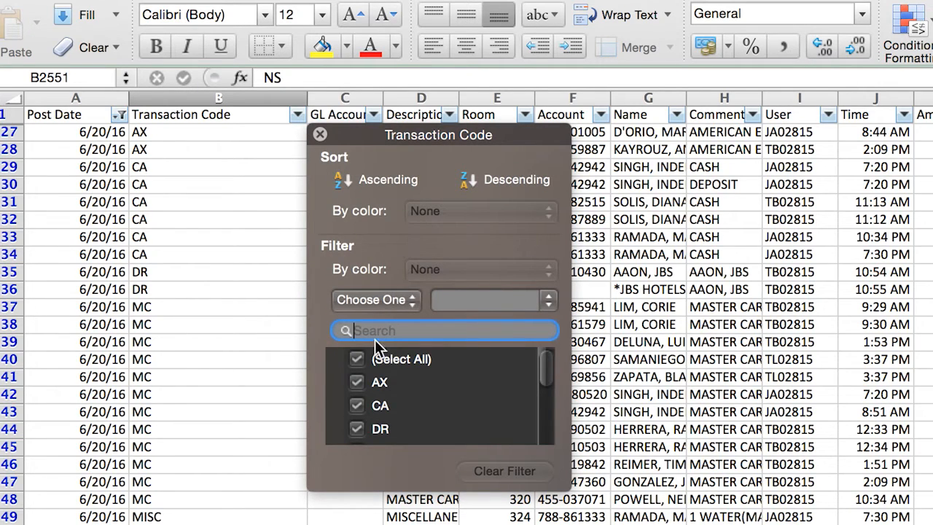
{"action": "left_click", "coordinate": [357, 360]}
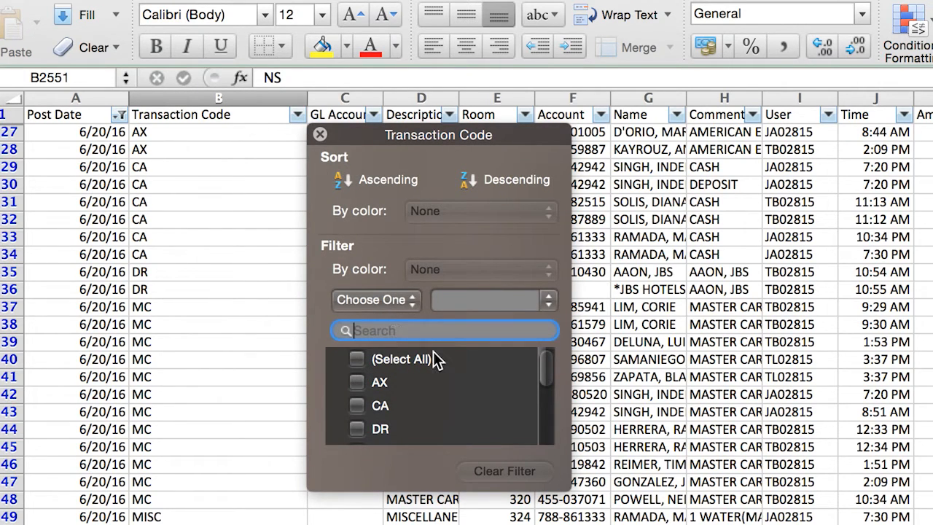
{"action": "type", "text": "rm"}
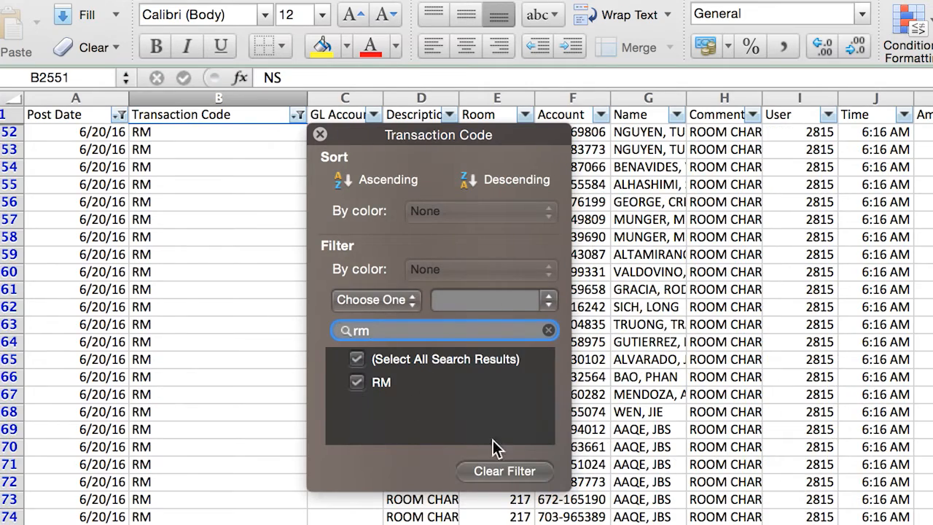
{"action": "left_click", "coordinate": [751, 482]}
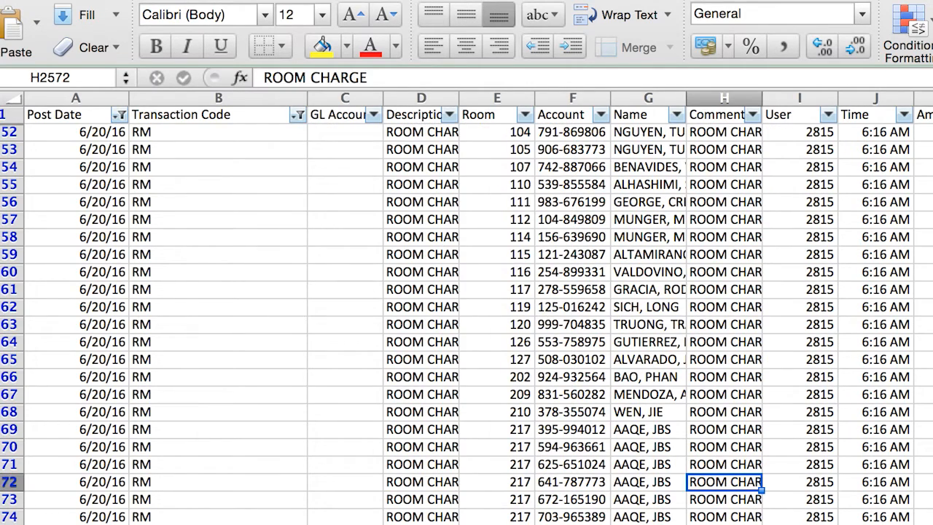
- Enter a SUM formula in N2561 that adds the filtered amounts in K2552:K2592
{"action": "double_click", "coordinate": [932, 290]}
{"action": "type", "text": "=sum("}
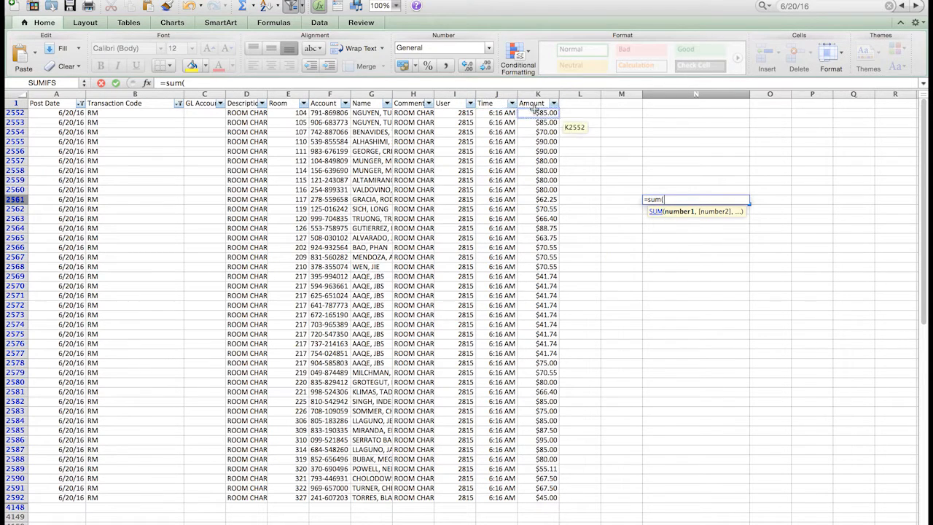
{"action": "left_click_drag", "start_coordinate": [538, 113], "coordinate": [539, 122]}
{"action": "left_click_drag", "start_coordinate": [538, 159], "coordinate": [540, 498]}
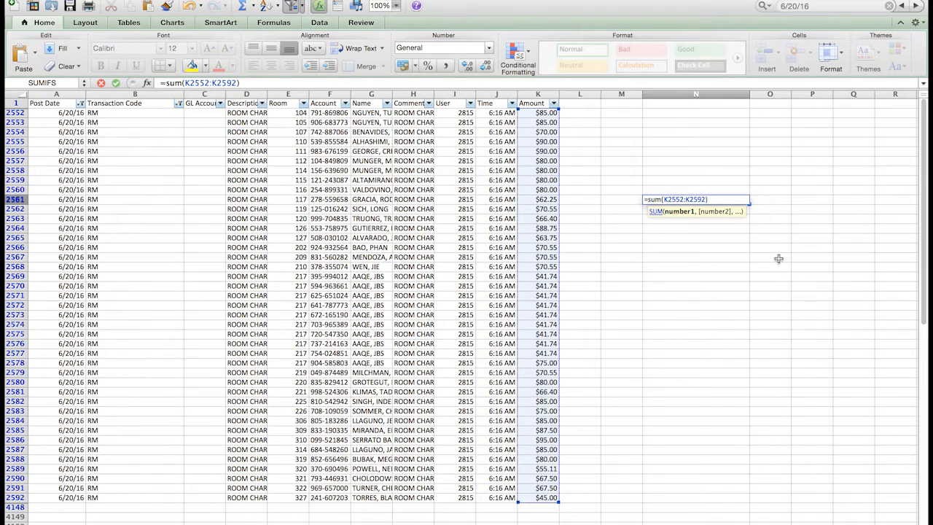
{"action": "key", "text": "Return"}
- Make the summed total in N2561 bold and enlarge its font
{"action": "left_click", "coordinate": [740, 203]}
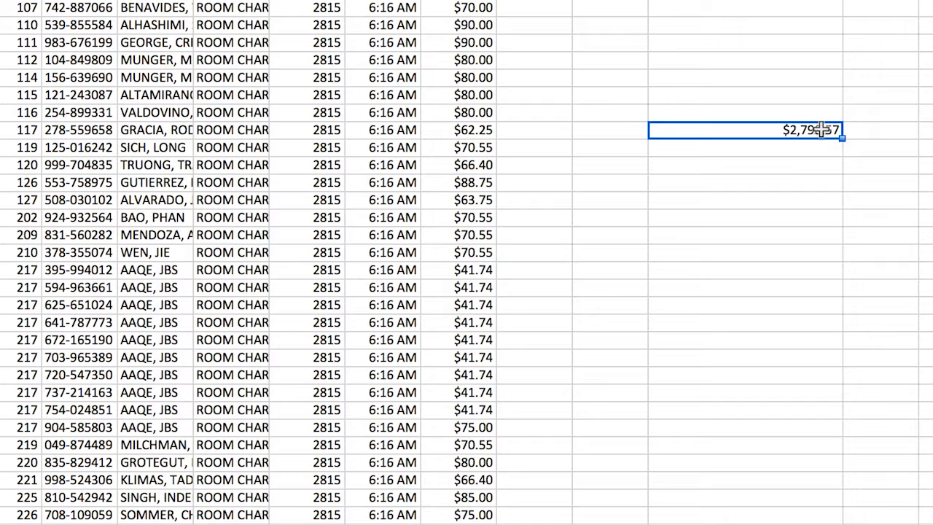
{"action": "key", "text": "super+b"}
{"action": "key", "text": "super+shift+period"}
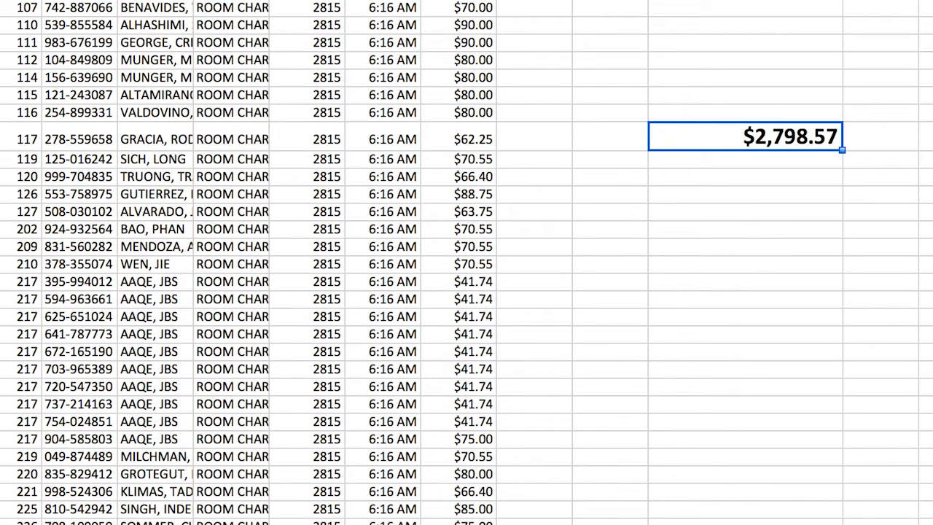
- Enter the label "Revenue Earned on 6/20" in the cell directly above the total
{"action": "left_click", "coordinate": [768, 110]}
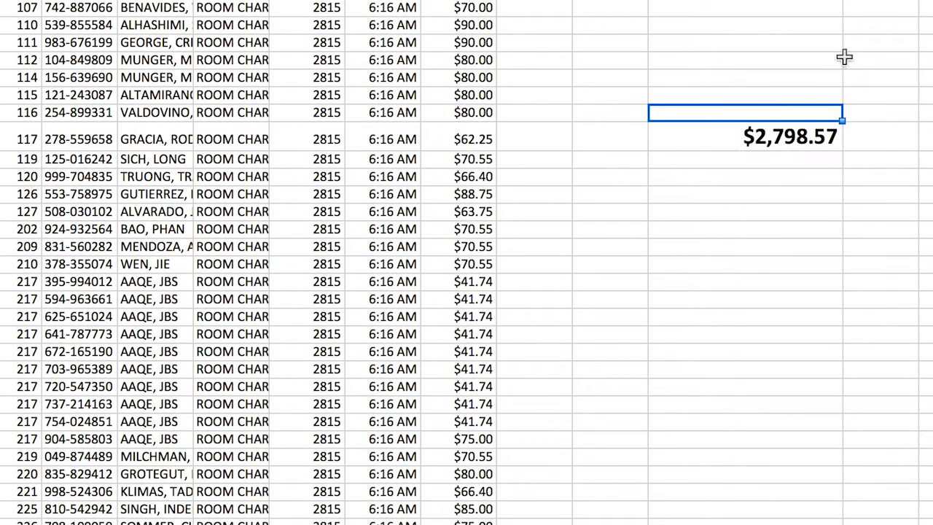
{"action": "type", "text": "R"}
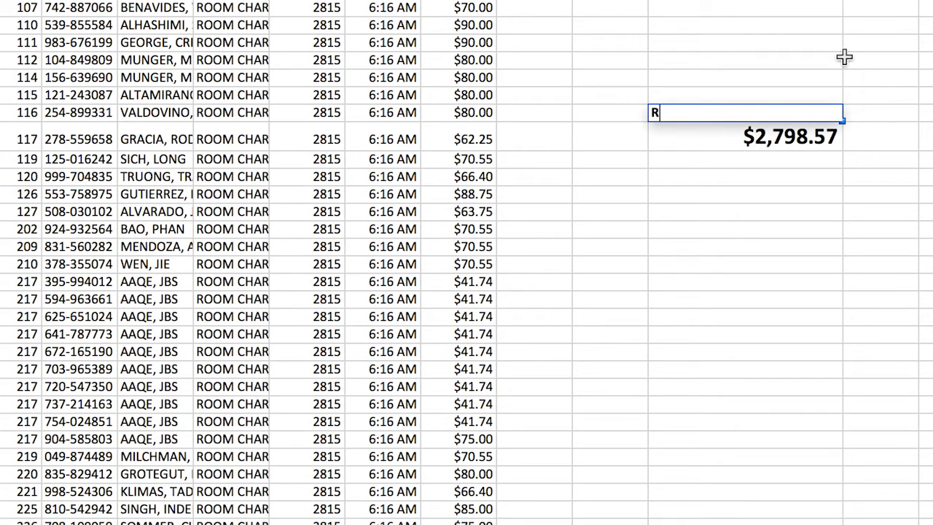
{"action": "type", "text": "evenue Earned on"}
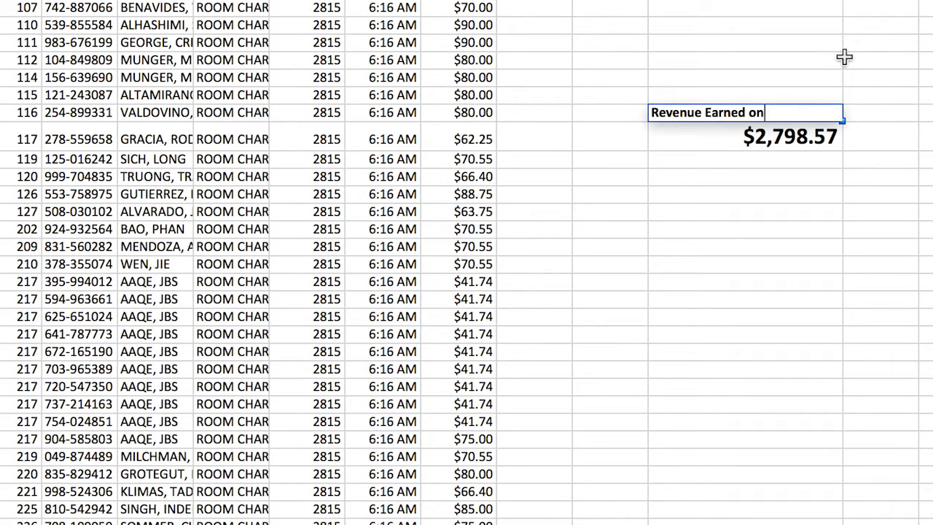
{"action": "type", "text": " 6/20"}
{"action": "key", "text": "Return"}
{"action": "left_click", "coordinate": [884, 205]}
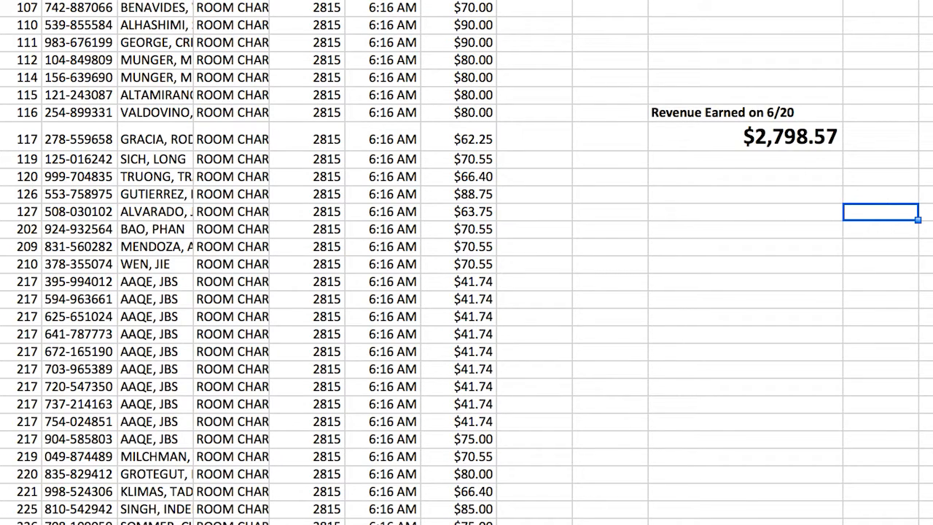
- Delete the revenue label and total from N2560:N2561 and remove the filters from the data
{"action": "left_click", "coordinate": [1, 2]}
{"action": "left_click", "coordinate": [2, 1]}
{"action": "left_click", "coordinate": [122, 101]}
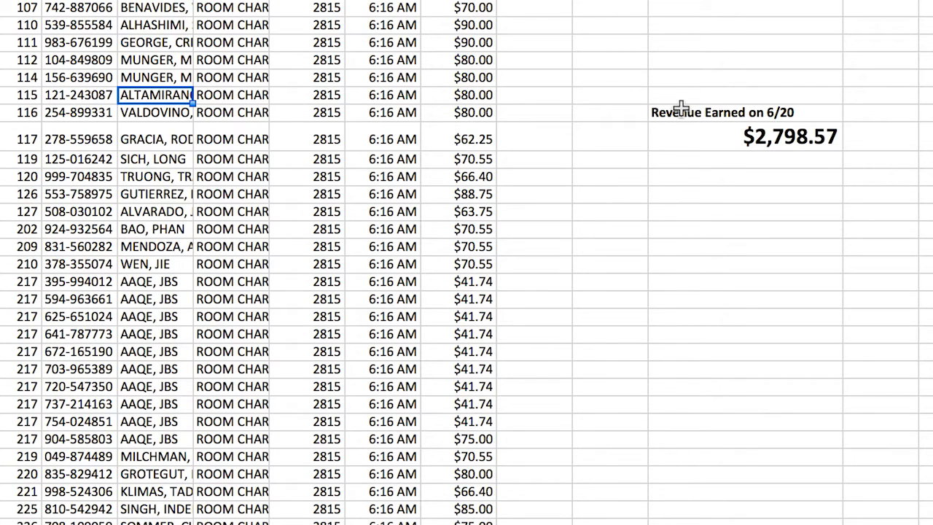
{"action": "left_click_drag", "start_coordinate": [678, 120], "coordinate": [681, 136]}
{"action": "key", "text": "Delete"}
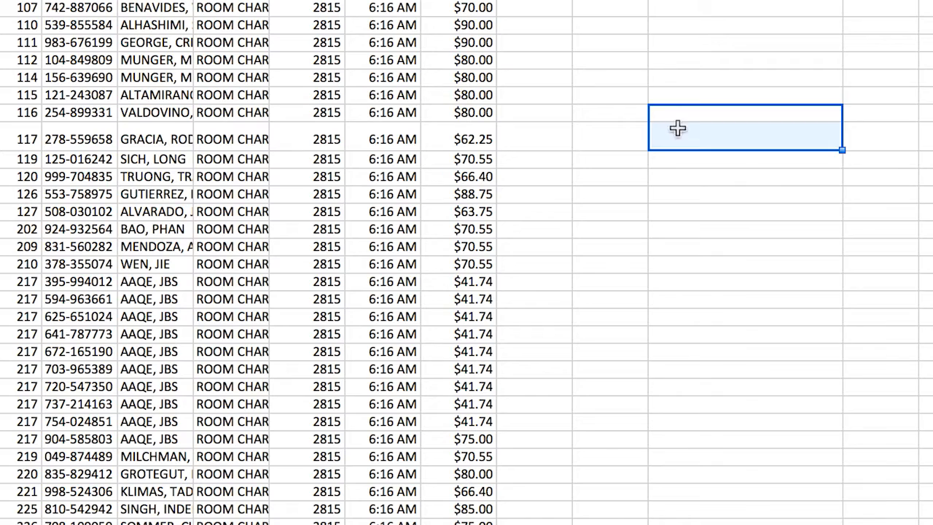
{"action": "left_click_drag", "start_coordinate": [678, 95], "coordinate": [678, 77]}
{"action": "left_click", "coordinate": [561, 48]}
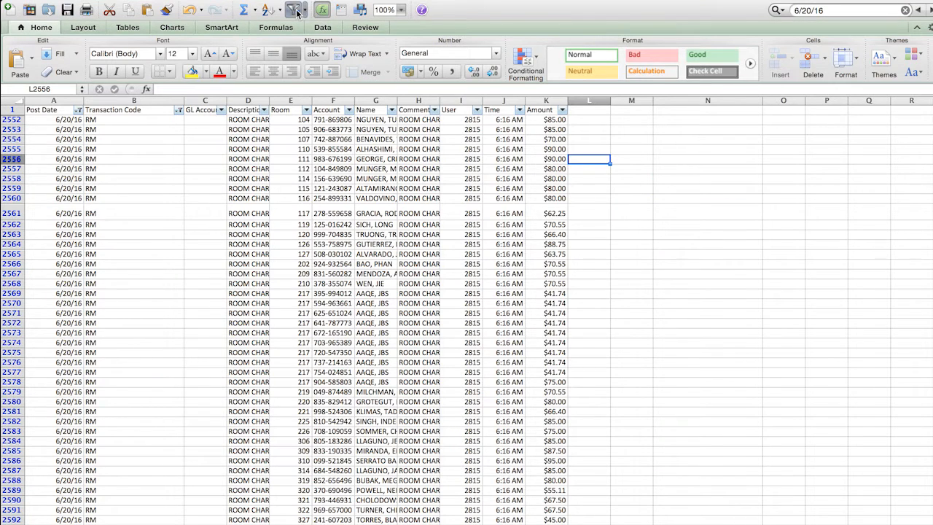
{"action": "left_click", "coordinate": [294, 9]}
- Enter the title "SUMIFS Formula" in cell N4
{"action": "left_click", "coordinate": [676, 163]}
{"action": "left_click", "coordinate": [678, 145]}
{"action": "type", "text": "S"}
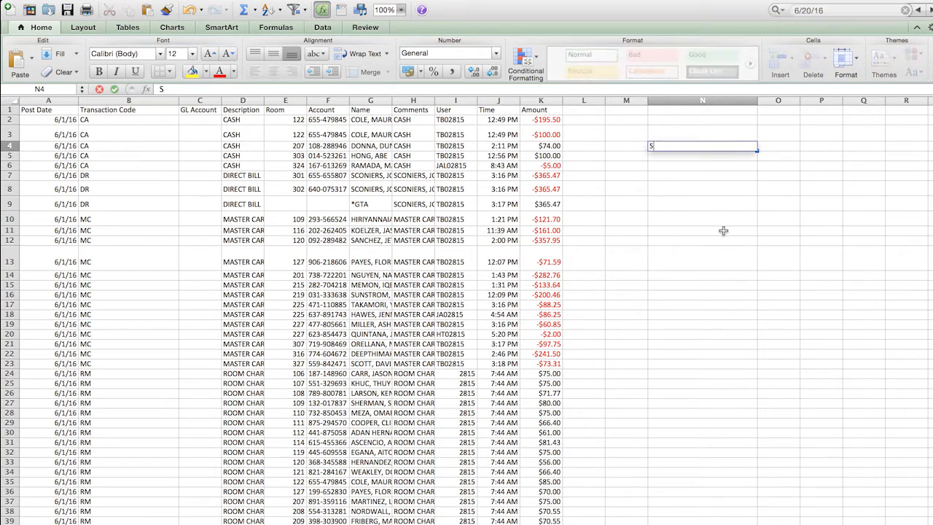
{"action": "type", "text": "UMIFS Formula"}
{"action": "key", "text": "Return"}
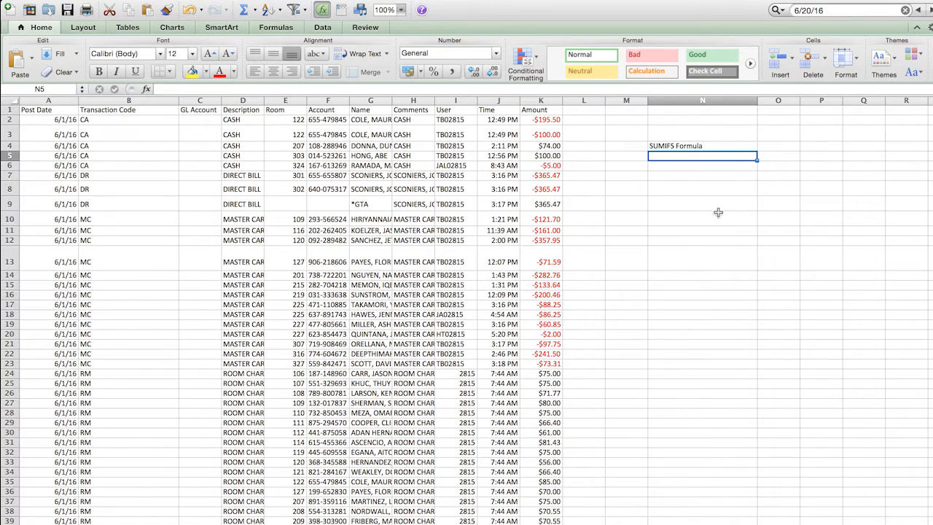
- Format the title in N4 as bold at font size 25 and widen column N to fit it
{"action": "left_click", "coordinate": [711, 149]}
{"action": "double_click", "coordinate": [178, 54]}
{"action": "type", "text": "2"}
{"action": "key", "text": "Return"}
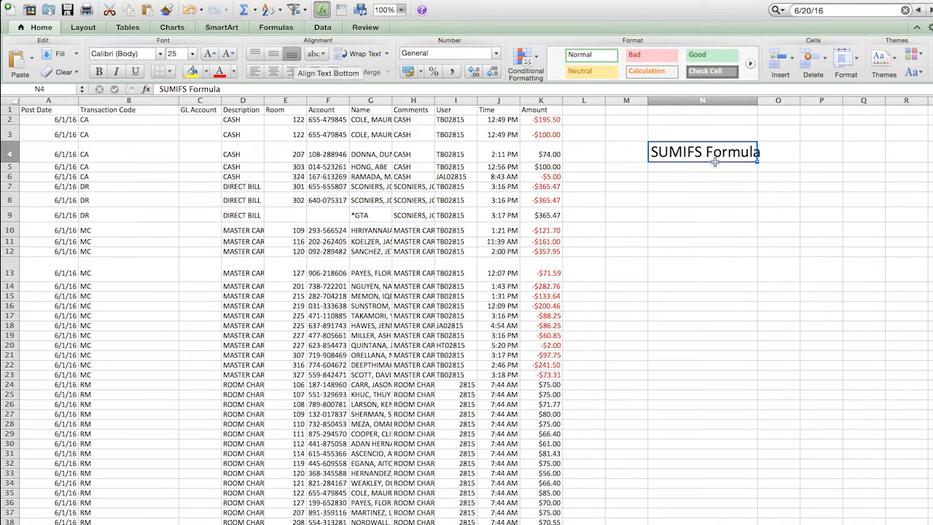
{"action": "key", "text": "super+b"}
{"action": "left_click_drag", "start_coordinate": [758, 105], "coordinate": [769, 105]}
{"action": "left_click", "coordinate": [777, 214]}
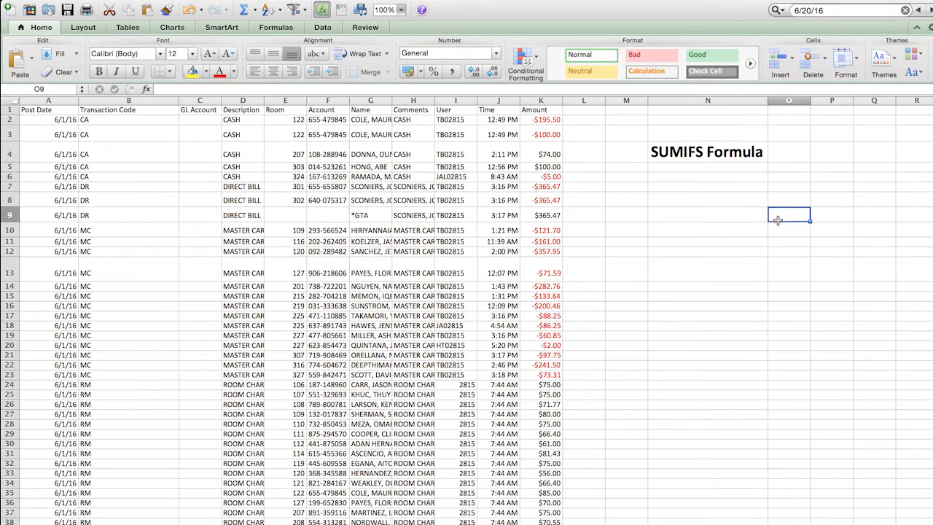
- Enter the description "Add cells based on certain criteria" in cell N5 below the title
{"action": "left_click", "coordinate": [692, 167]}
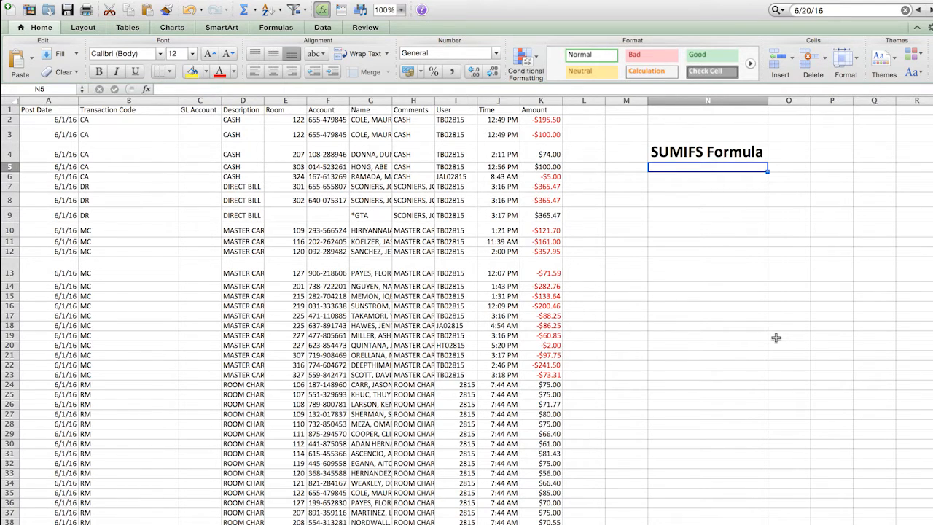
{"action": "type", "text": "A"}
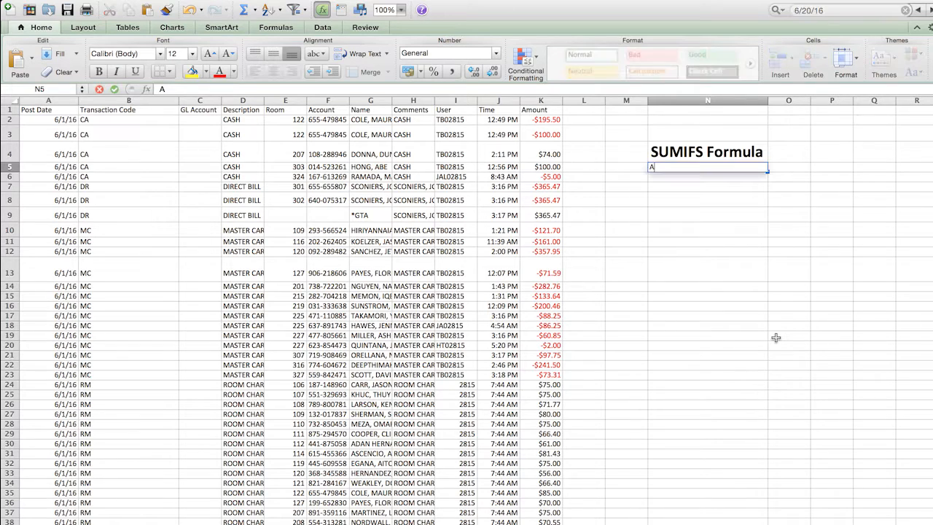
{"action": "type", "text": "dd cells based on certa"}
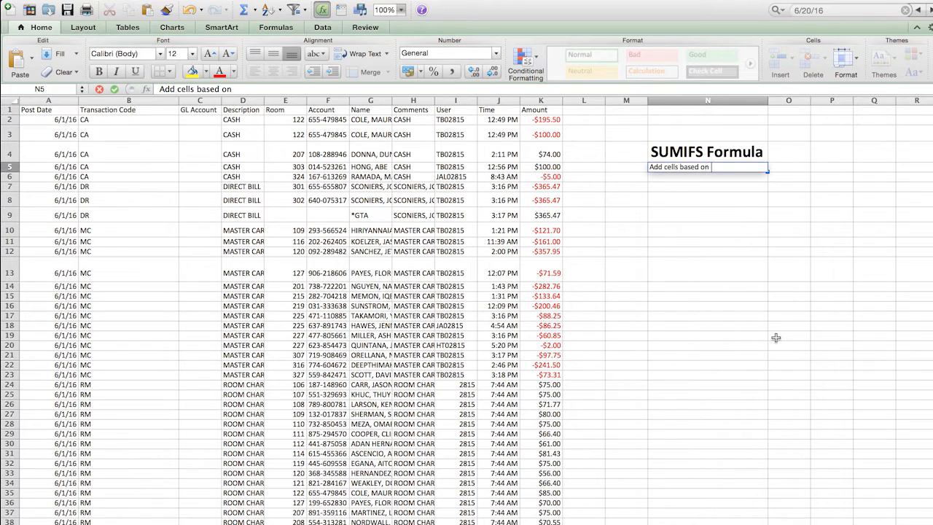
{"action": "type", "text": "in criteria"}
{"action": "key", "text": "Return"}
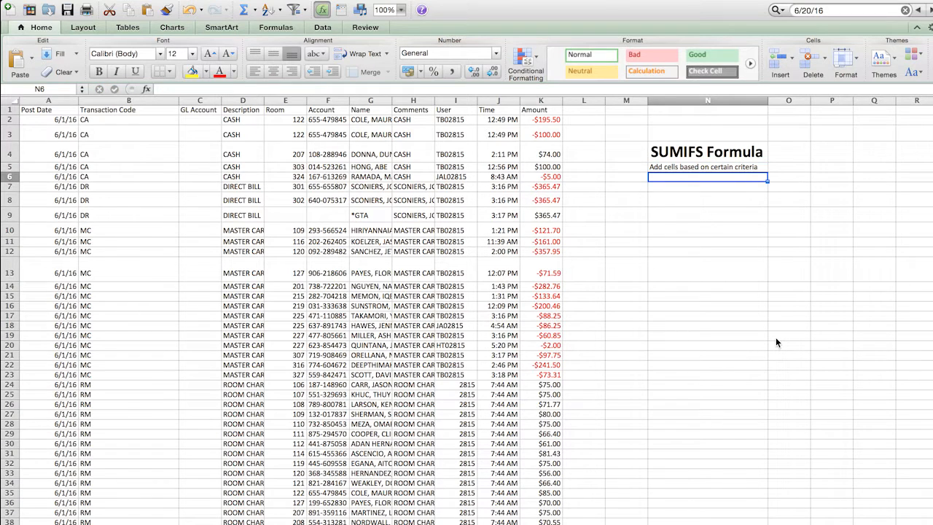
- Enter the first component question "1) What are we adding?" in cell N7, leaving N6 empty
{"action": "key", "text": "Return"}
{"action": "type", "text": "1) What are we adding?"}
- Enter the heading "2 Components:" in cell N6 above the first question
{"action": "key", "text": "Up"}
{"action": "type", "text": "2 Co"}
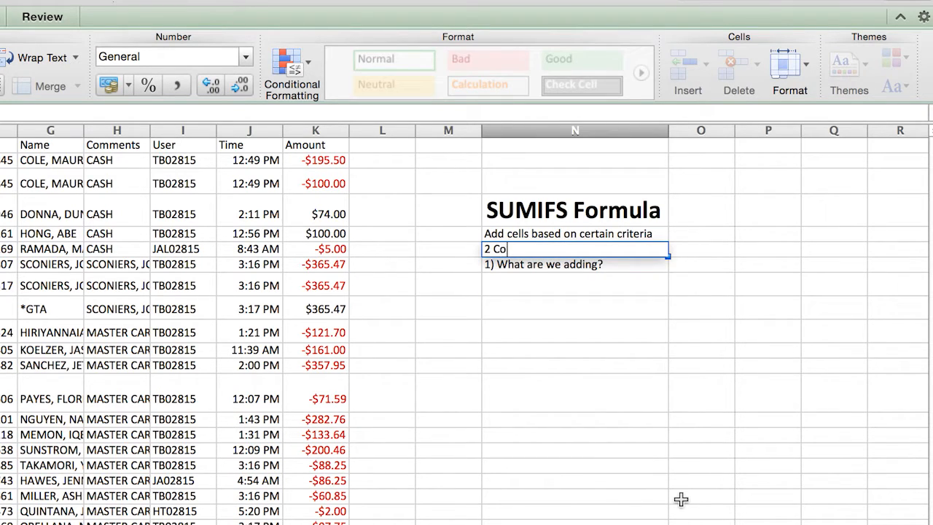
{"action": "type", "text": "mponents:"}
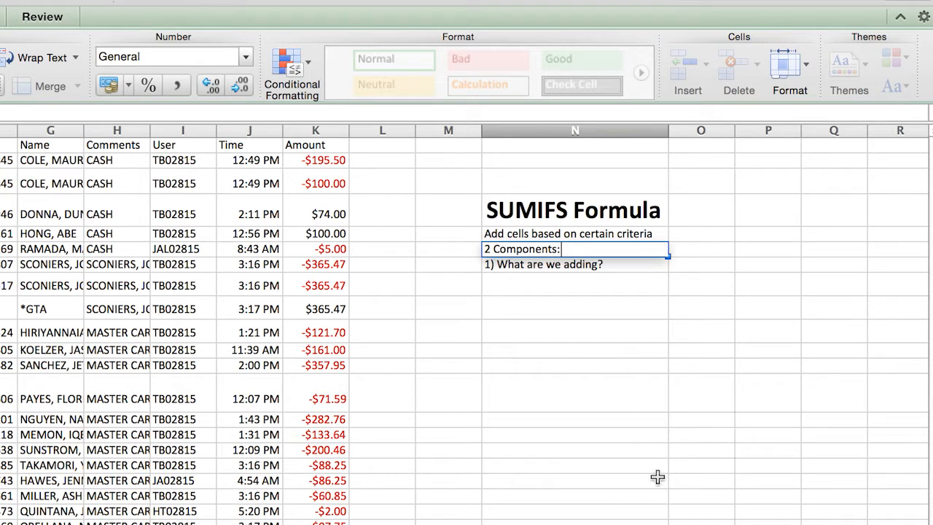
{"action": "left_click", "coordinate": [622, 411]}
{"action": "left_click", "coordinate": [519, 248]}
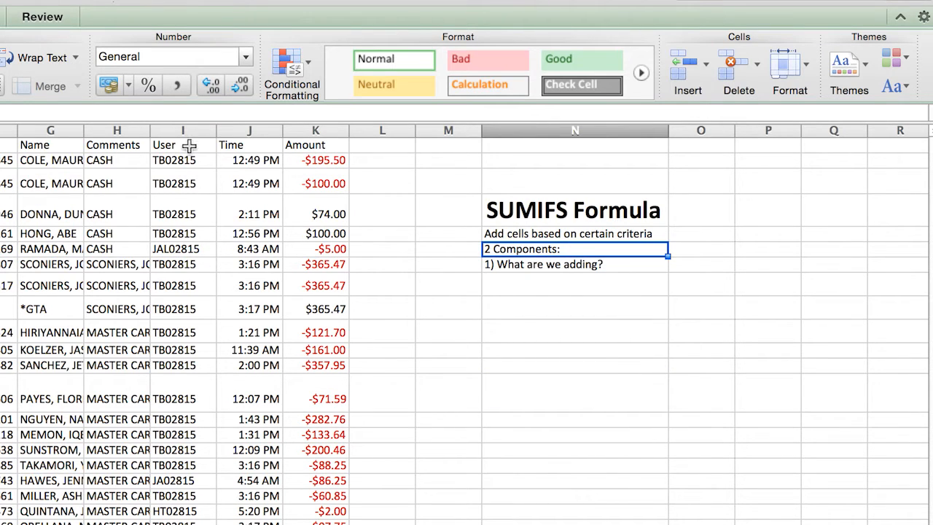
- Select the Amount values in column K from K2 down to review which numbers are being added
{"action": "left_click", "coordinate": [332, 130]}
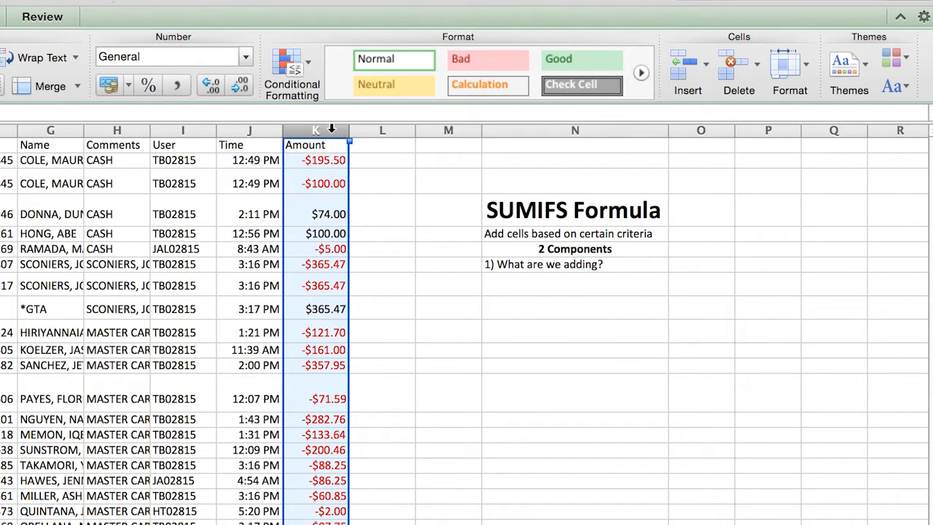
{"action": "left_click_drag", "start_coordinate": [321, 160], "coordinate": [321, 522]}
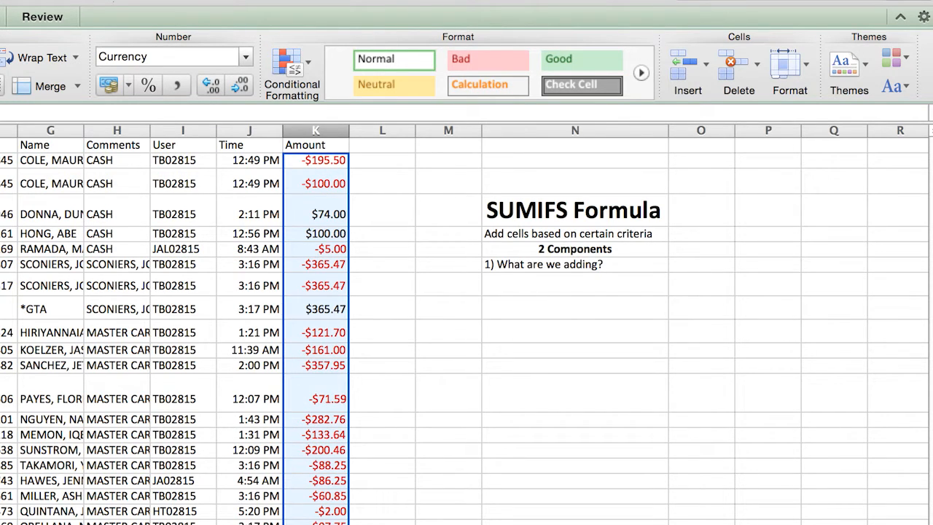
{"action": "scroll", "coordinate": [529, 402], "scroll_direction": "down", "scroll_amount": 5}
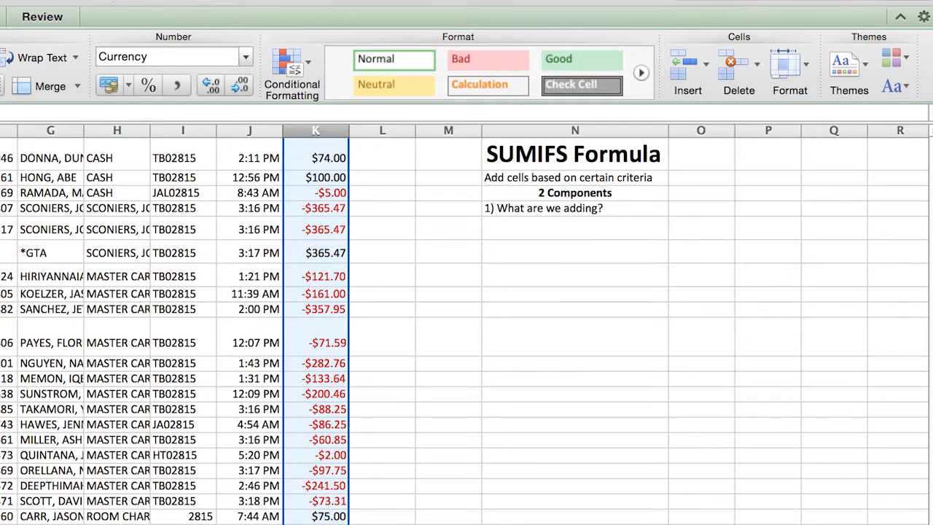
{"action": "left_click", "coordinate": [568, 382]}
{"action": "scroll", "coordinate": [568, 380], "scroll_direction": "up", "scroll_amount": 5}
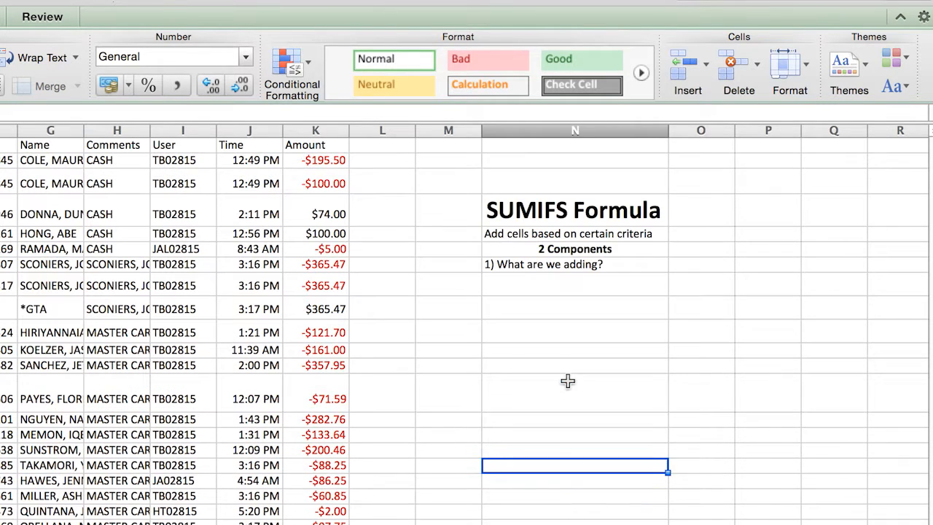
{"action": "left_click", "coordinate": [568, 284]}
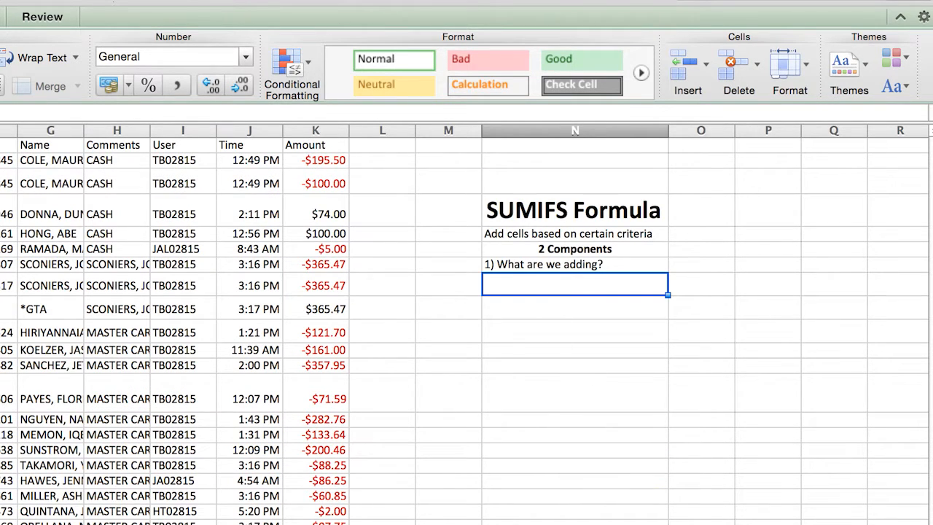
{"action": "type", "text": "2"}
{"action": "key", "text": "BackSpace"}
{"action": "key", "text": "Escape"}
{"action": "key", "text": "Up"}
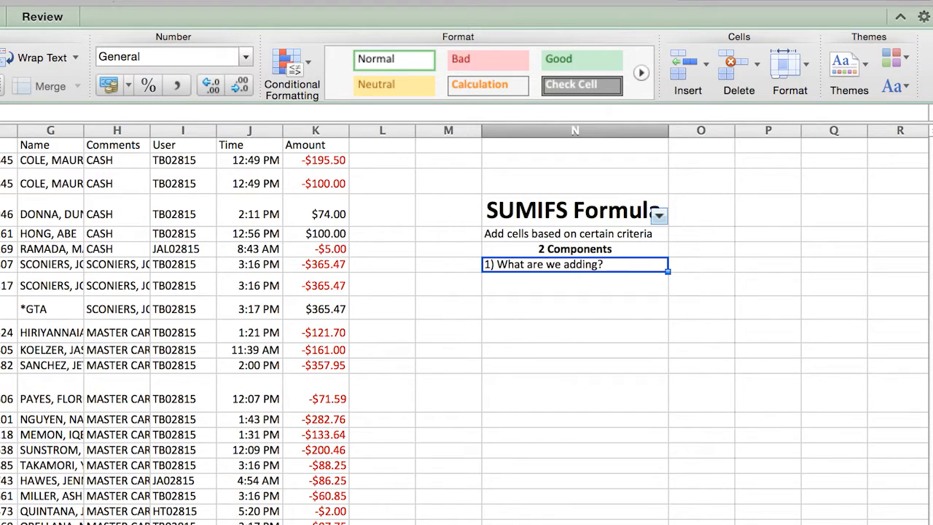
- Enter "2) What are our restrictions?" in cell N8 and give it the same formatting as N7
{"action": "key", "text": "Down"}
{"action": "type", "text": "2"}
{"action": "key", "text": "BackSpace"}
{"action": "type", "text": "2)"}
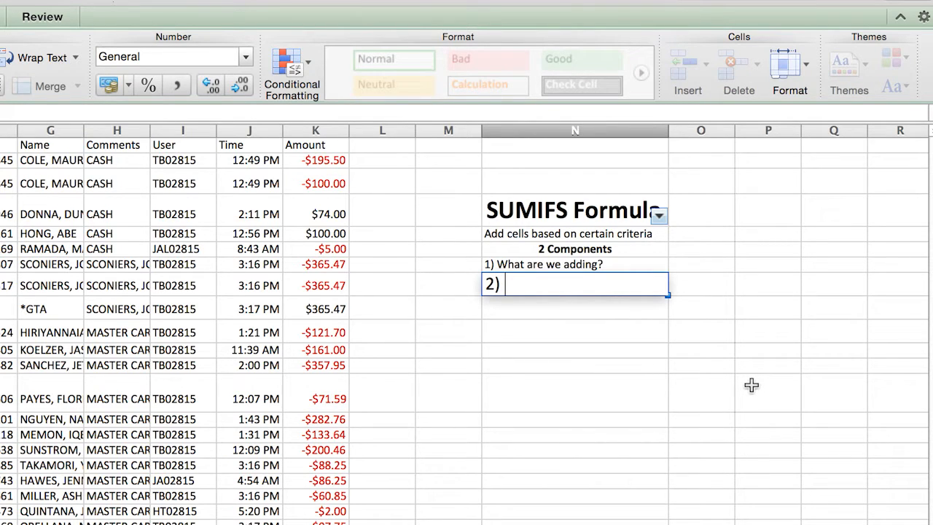
{"action": "type", "text": " What are our restric"}
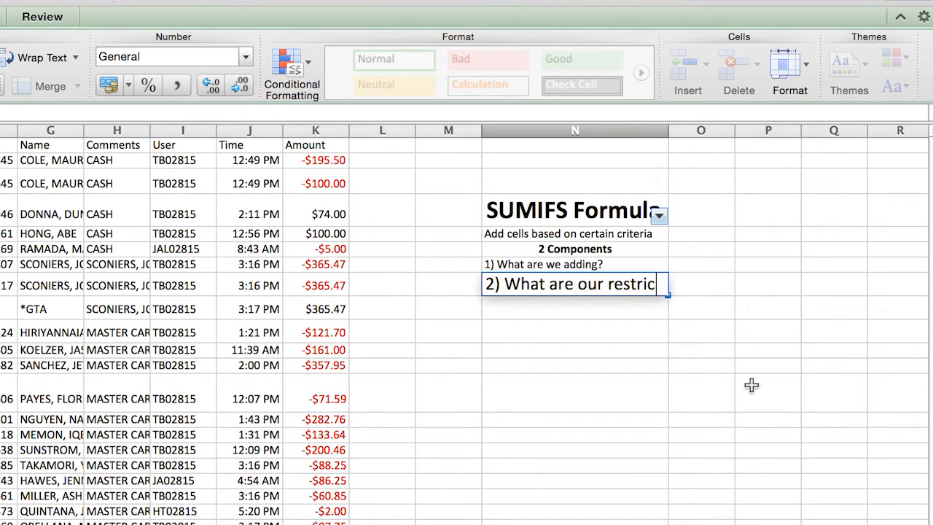
{"action": "type", "text": "tions?"}
{"action": "left_click", "coordinate": [694, 385]}
{"action": "left_click", "coordinate": [614, 265]}
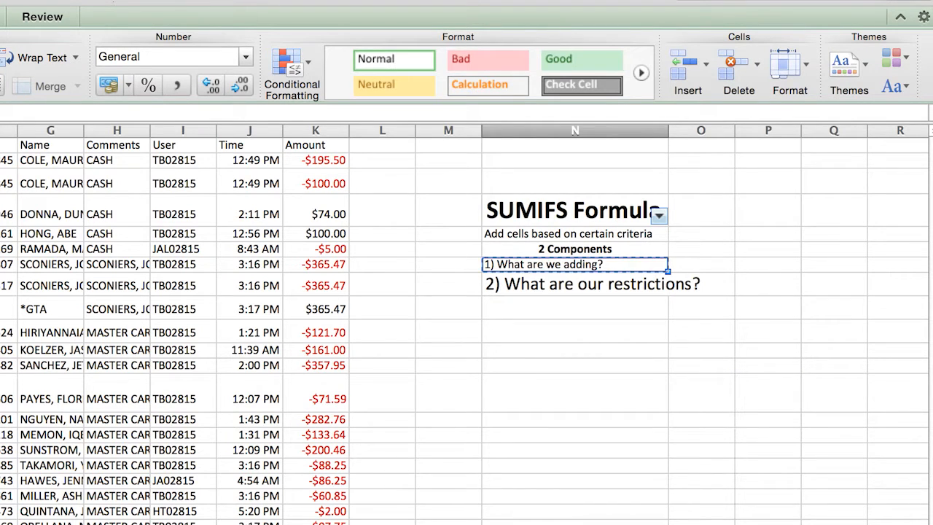
{"action": "key", "text": "Down"}
- Enter the sub-question "**a. where's the restriction?" in cell N9
{"action": "left_click", "coordinate": [620, 308]}
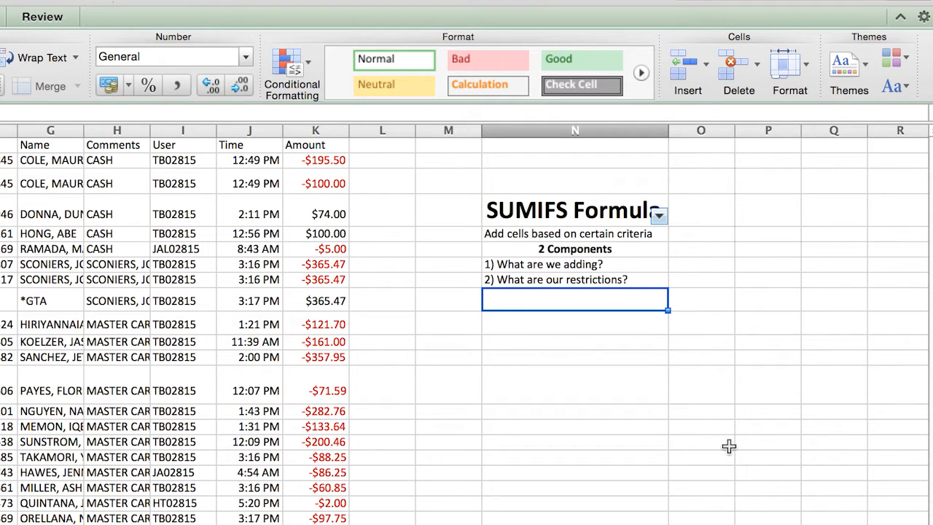
{"action": "type", "text": "**"}
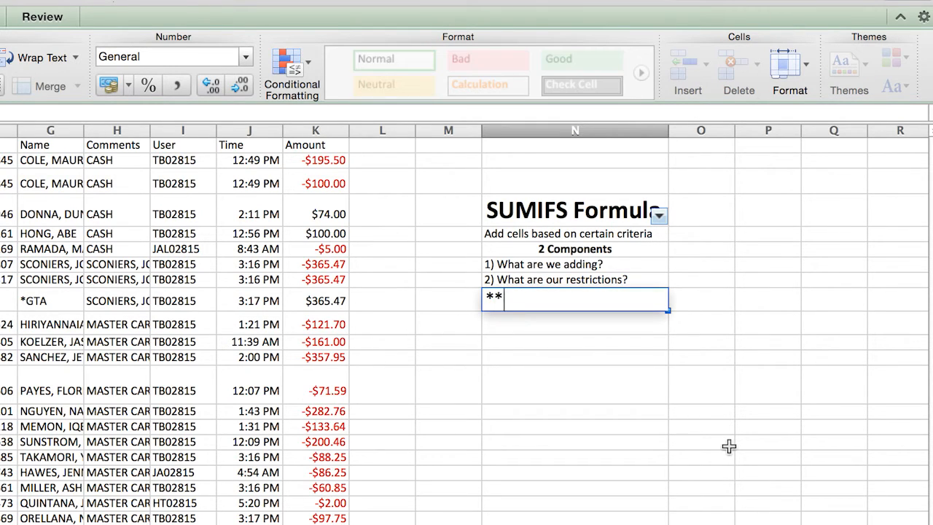
{"action": "type", "text": "a. where's the restrict"}
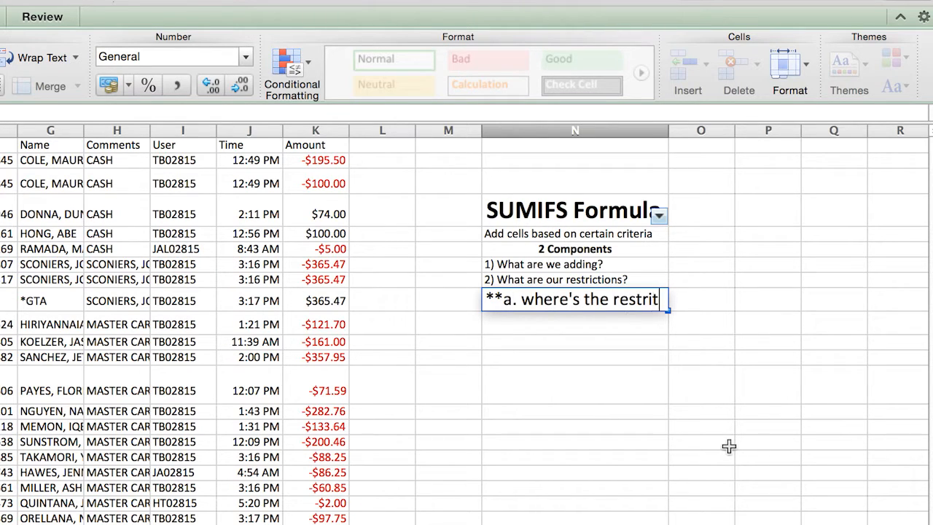
{"action": "type", "text": "ion?"}
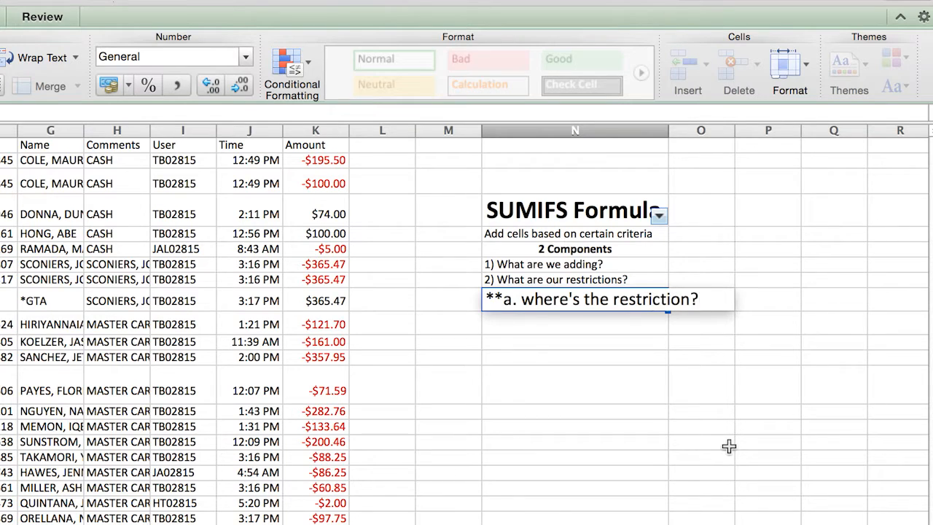
{"action": "key", "text": "Return"}
- Enter the second sub-point "**b. designate the restriction" in cell N10
{"action": "type", "text": "**b. "}
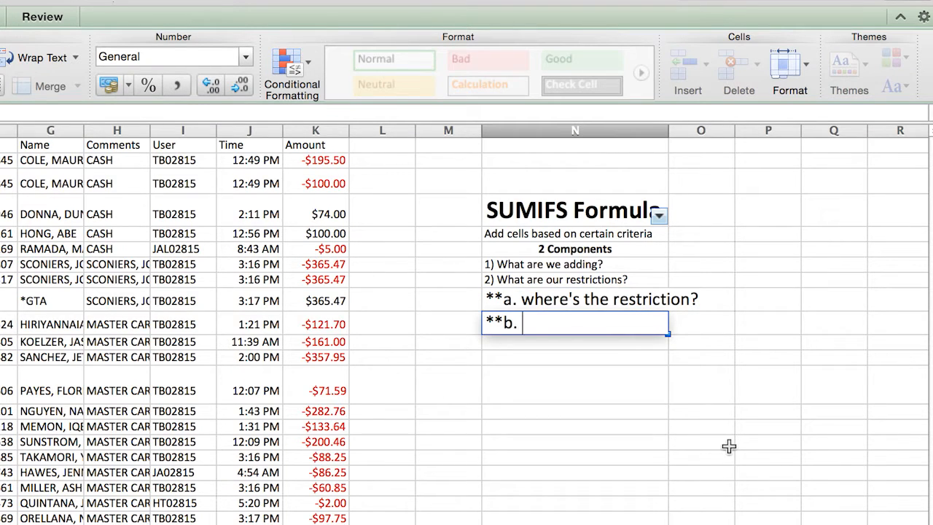
{"action": "type", "text": "designate the res"}
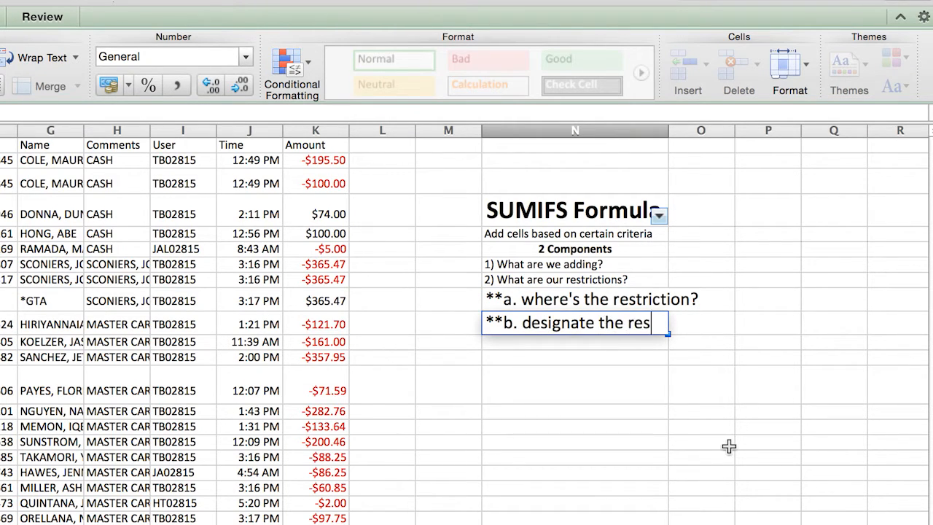
{"action": "type", "text": "triction"}
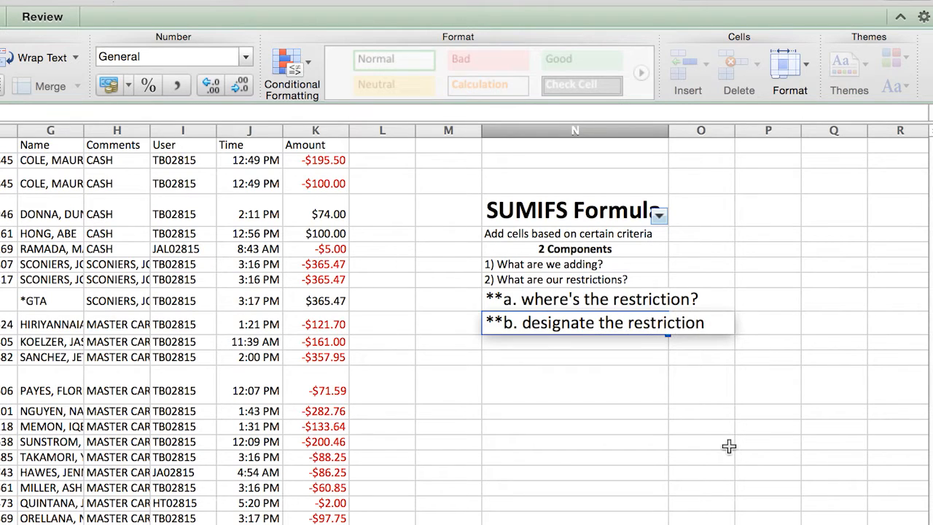
{"action": "key", "text": "Return"}
- Copy the formatting of cell N8 to the sub-points in N9 and N10
{"action": "left_click", "coordinate": [587, 280]}
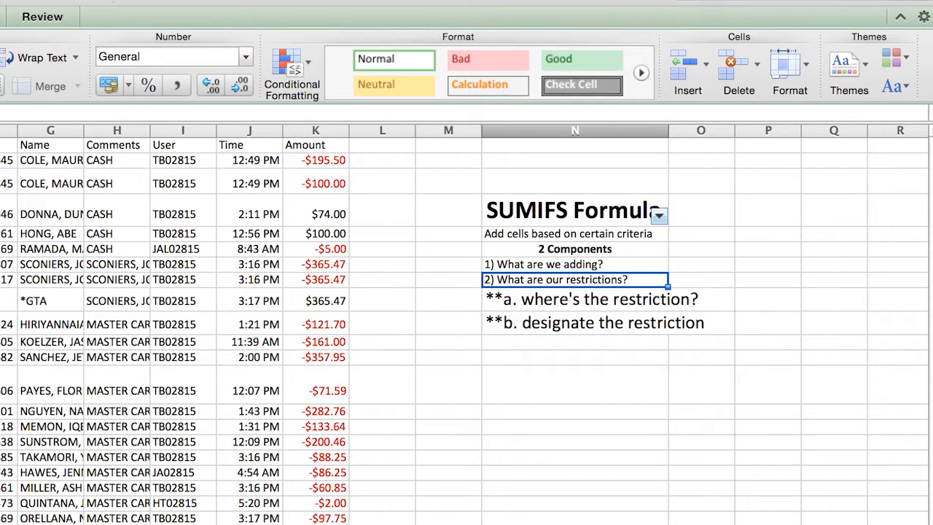
{"action": "key", "text": "super+shift+c"}
{"action": "key", "text": "Down"}
{"action": "key", "text": "super+shift+v"}
{"action": "key", "text": "super+shift+c"}
{"action": "key", "text": "Down"}
{"action": "key", "text": "super+shift+v"}
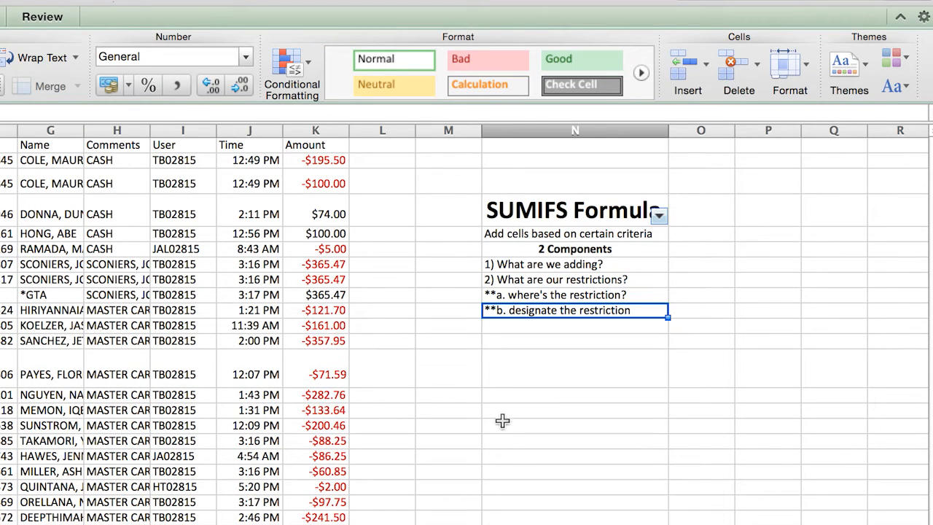
{"action": "left_click", "coordinate": [631, 411]}
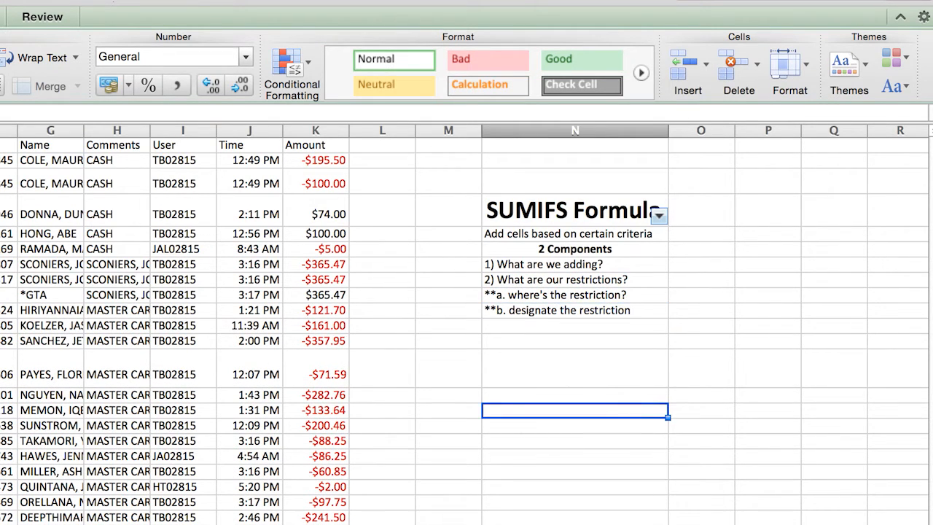
- Enter example answers beside the restriction sub-points: "Column A" in O9 and 6/20 in O10
{"action": "left_click", "coordinate": [702, 310]}
{"action": "type", "text": "6/20"}
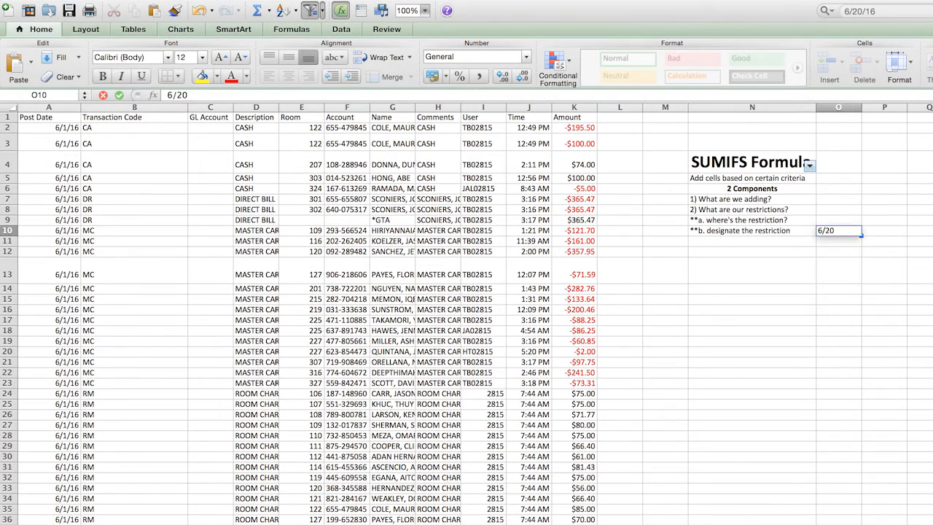
{"action": "key", "text": "Return"}
{"action": "key", "text": "Up"}
{"action": "type", "text": "Column A"}
{"action": "key", "text": "Return"}
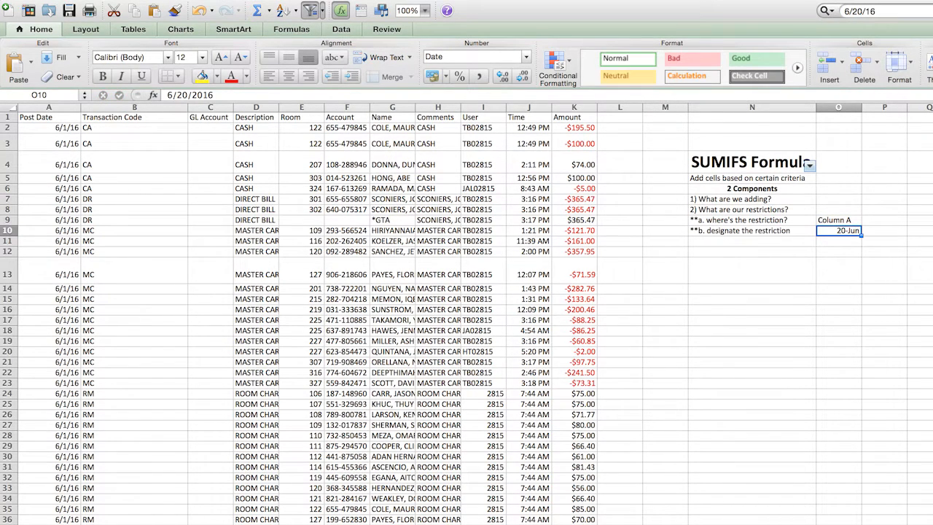
{"action": "left_click", "coordinate": [846, 219]}
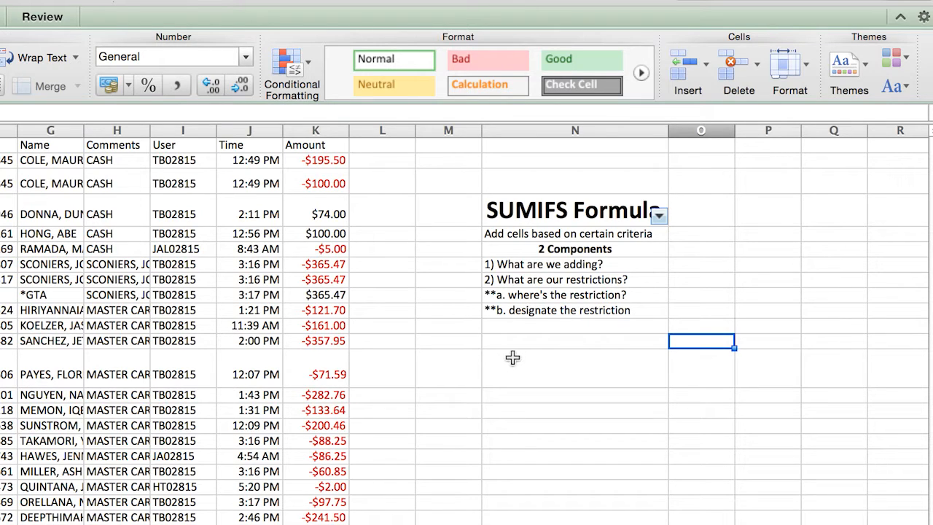
- Start a SUMIFS formula in cell N14 with the whole of column K as the sum range
{"action": "left_click", "coordinate": [519, 395]}
{"action": "type", "text": "="}
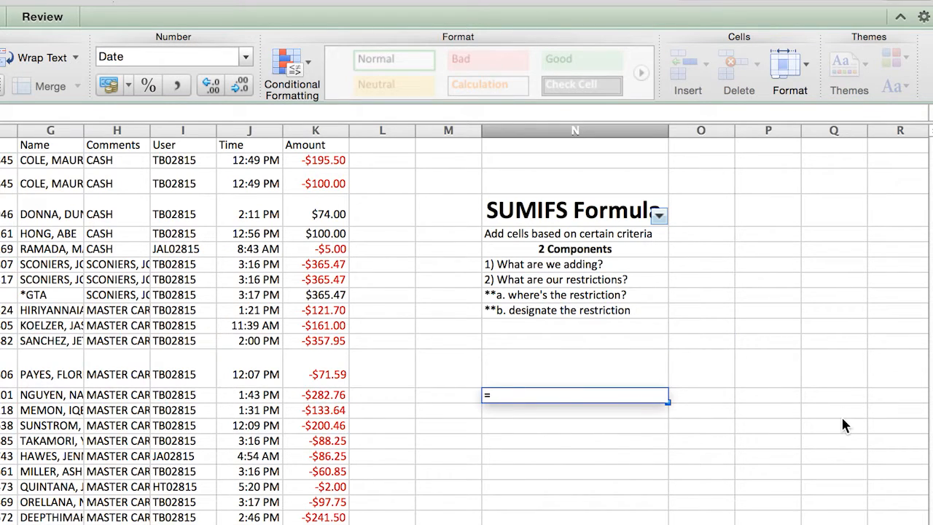
{"action": "type", "text": "sumi"}
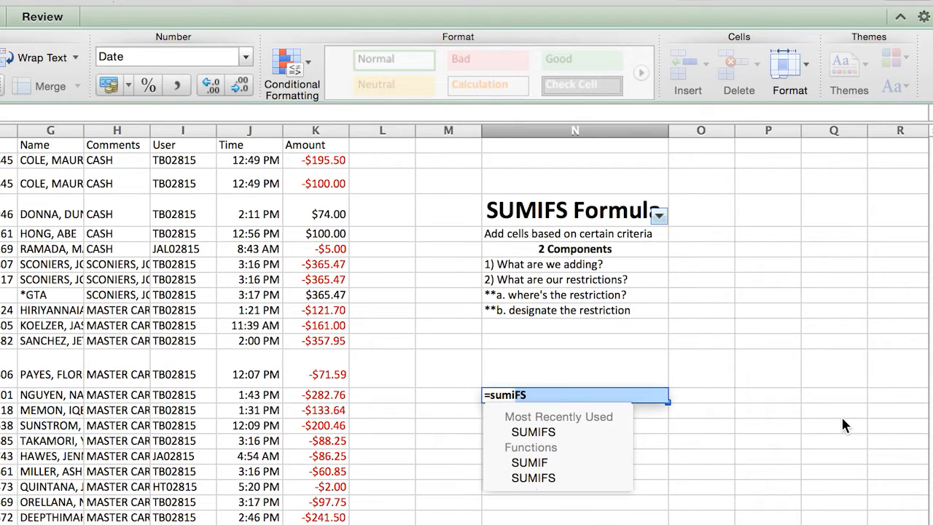
{"action": "type", "text": "fs"}
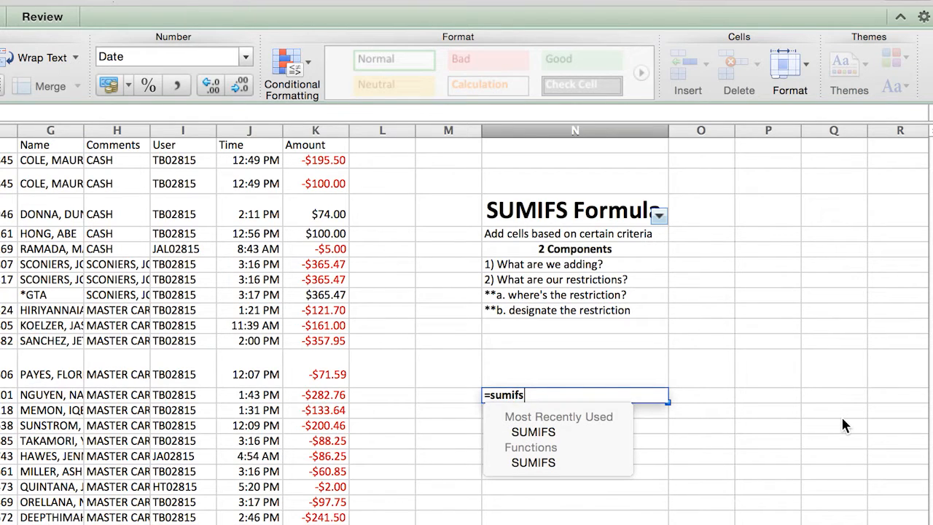
{"action": "type", "text": "("}
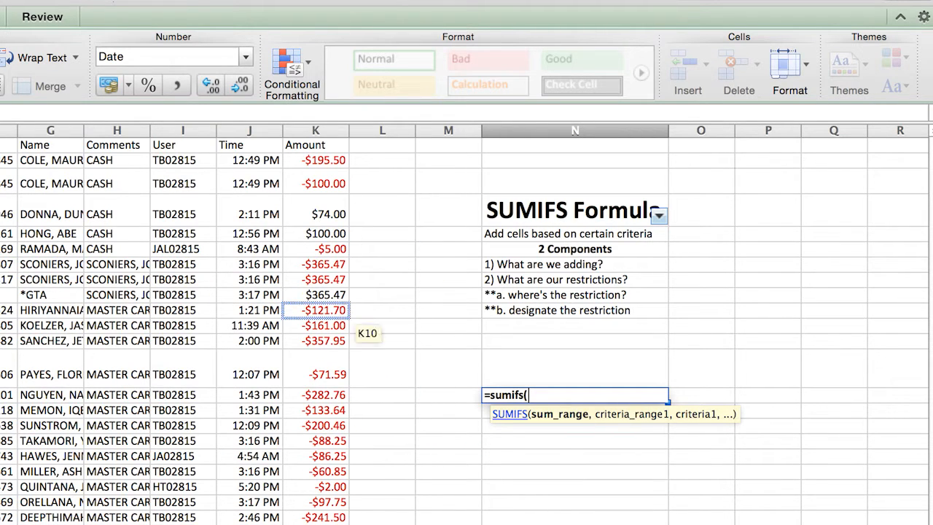
{"action": "left_click", "coordinate": [330, 130]}
{"action": "type", "text": ","}
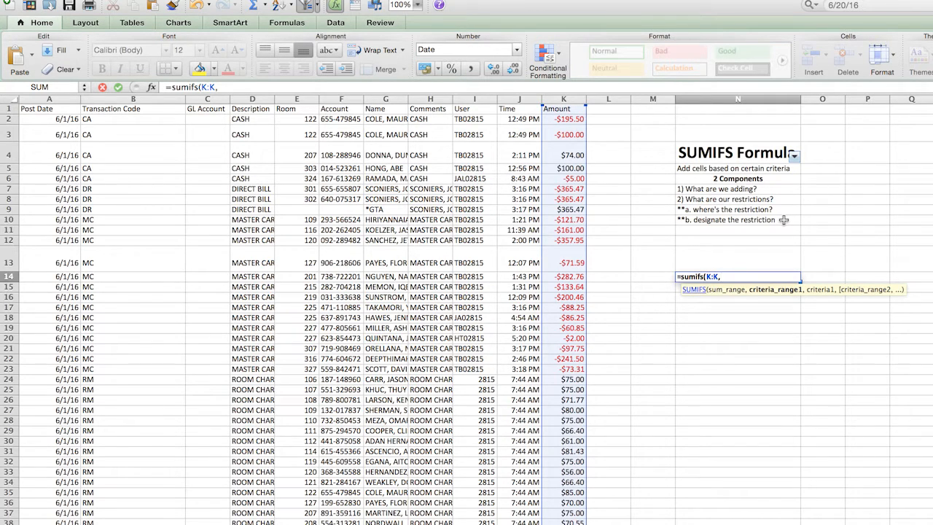
- Add the first restriction to the SUMIFS formula: criteria range A:A with criterion "6/20/16"
{"action": "left_click", "coordinate": [58, 98]}
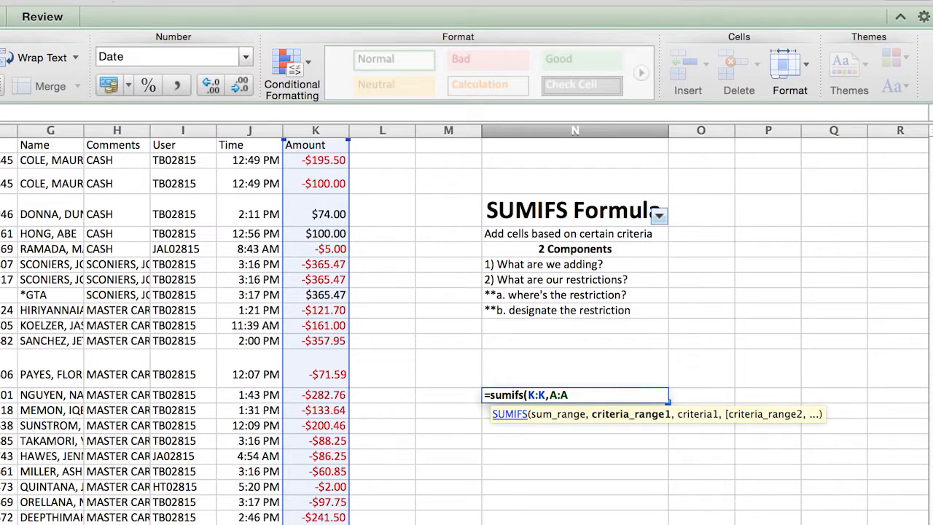
{"action": "type", "text": ","}
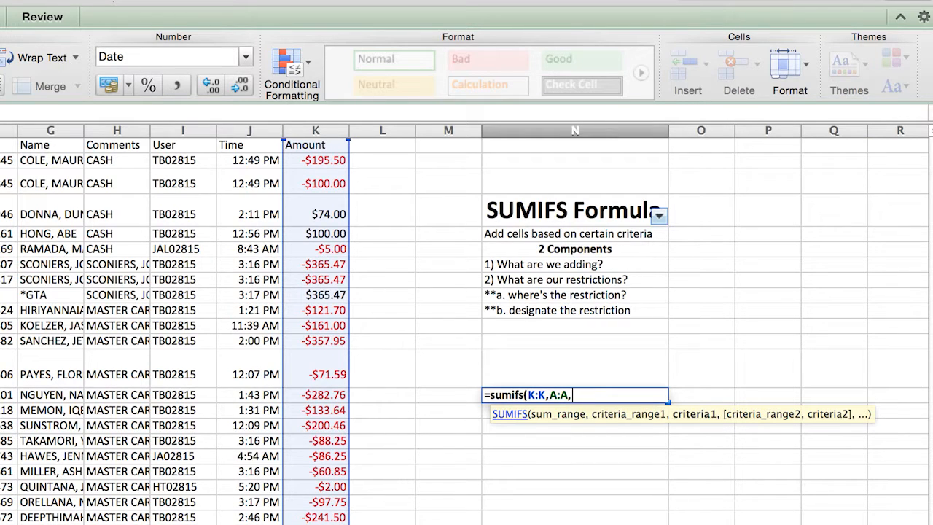
{"action": "type", "text": "\"6/20/16\","}
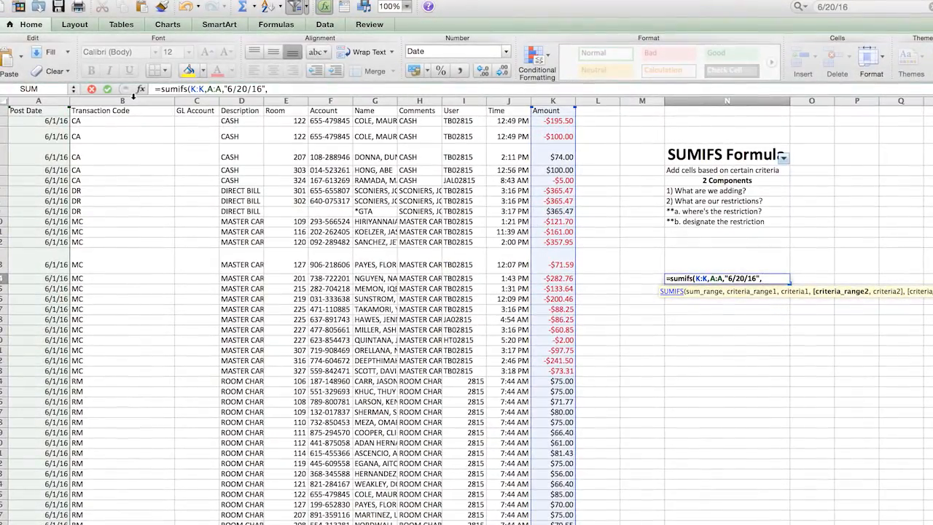
- Add the second restriction to the SUMIFS formula: criteria range B:B with criterion "RM"
{"action": "left_click", "coordinate": [133, 97]}
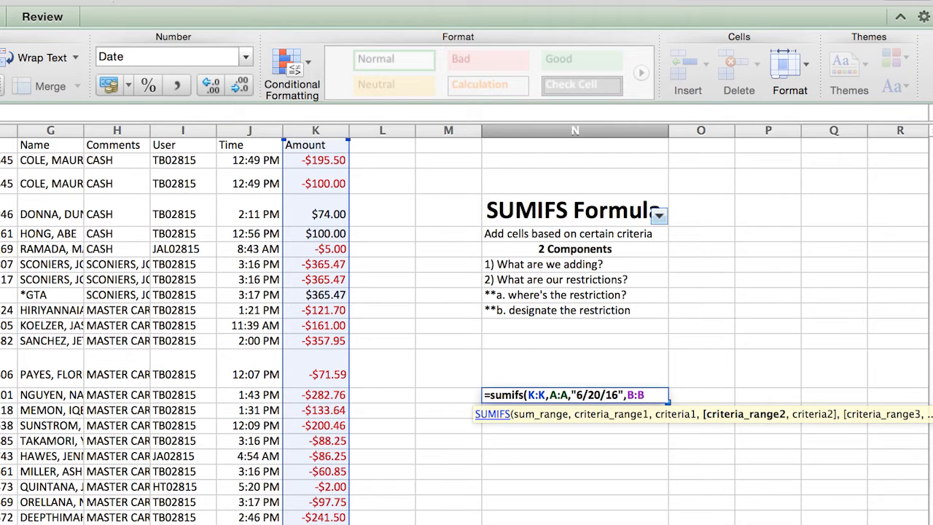
{"action": "type", "text": ","}
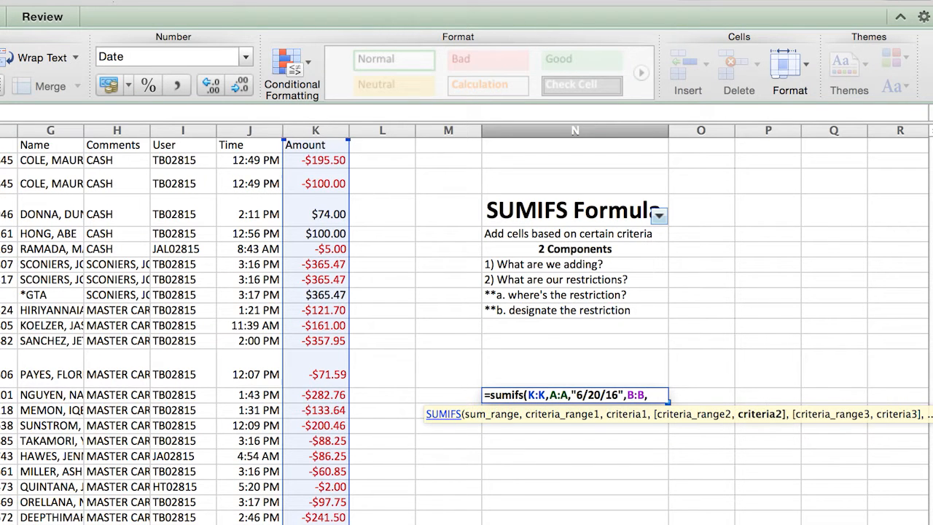
{"action": "type", "text": "\"RM"}
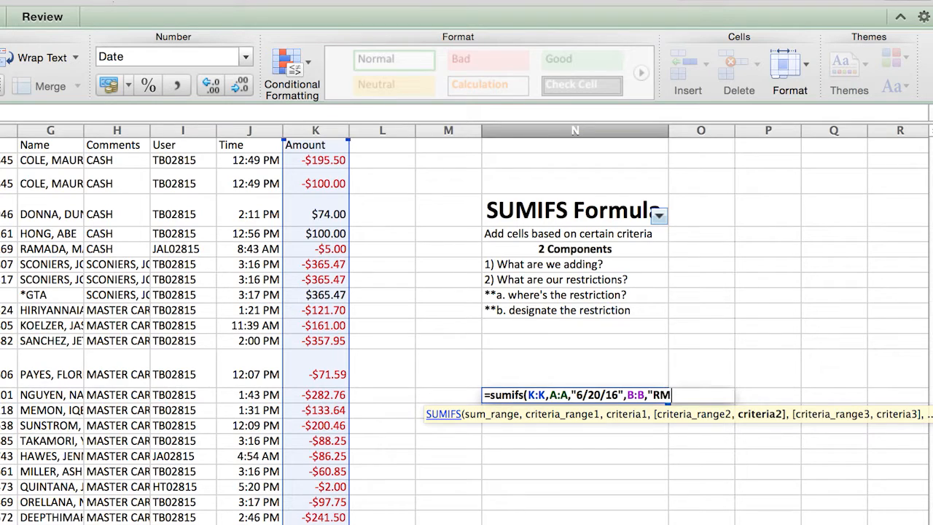
{"action": "type", "text": "\""}
- Enter the date 6/20/16 in cell N13 above the SUMIFS result as its label
{"action": "left_click", "coordinate": [596, 358]}
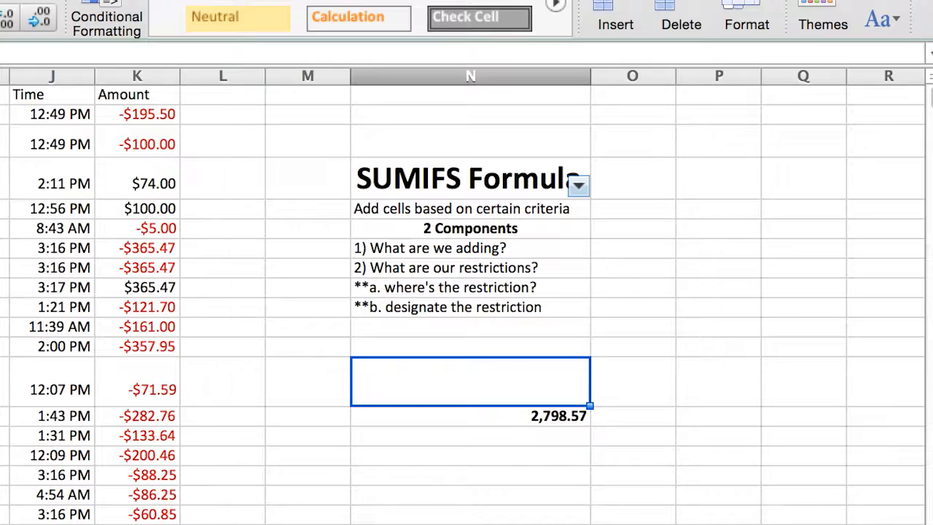
{"action": "type", "text": "6/20/16"}
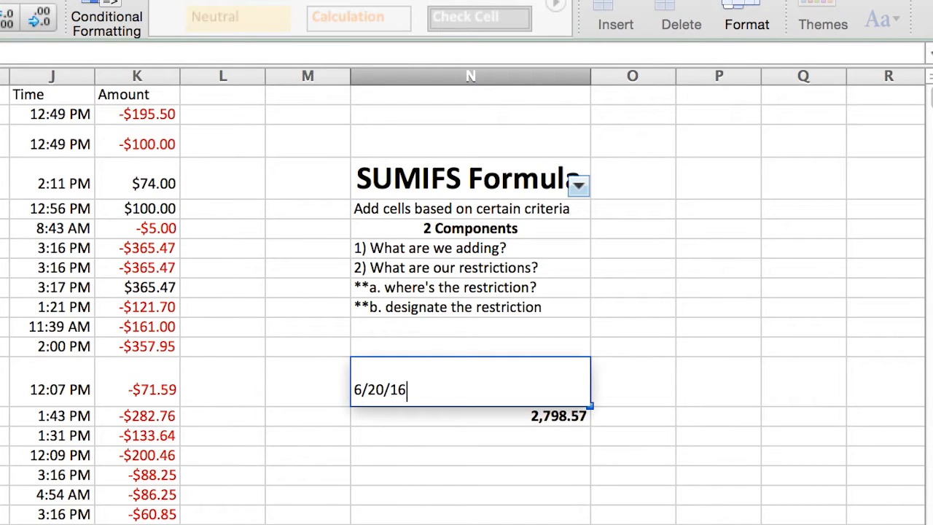
{"action": "key", "text": "Return"}
{"action": "key", "text": "Right"}
{"action": "left_click", "coordinate": [541, 392]}
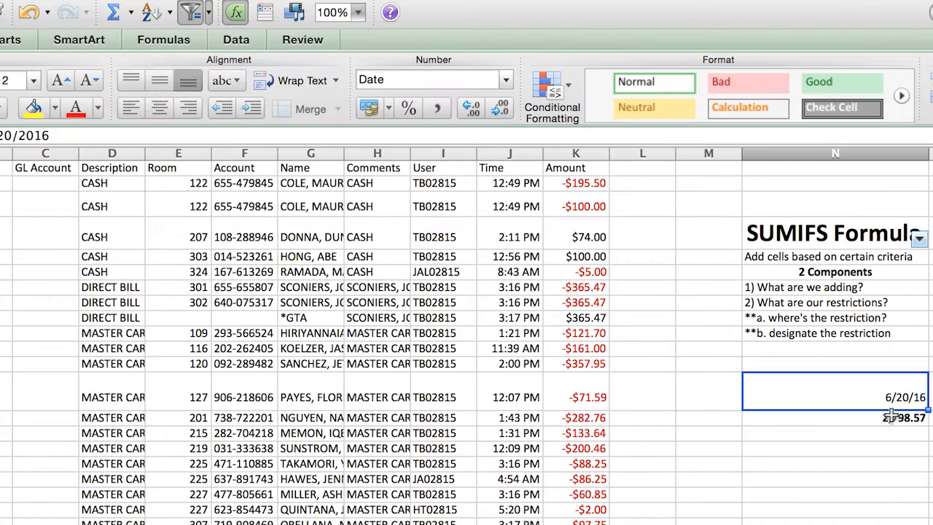
- Replace the "6/20/16" date criterion in the SUMIFS formula in N14 with a reference to cell N13
{"action": "left_click", "coordinate": [547, 416]}
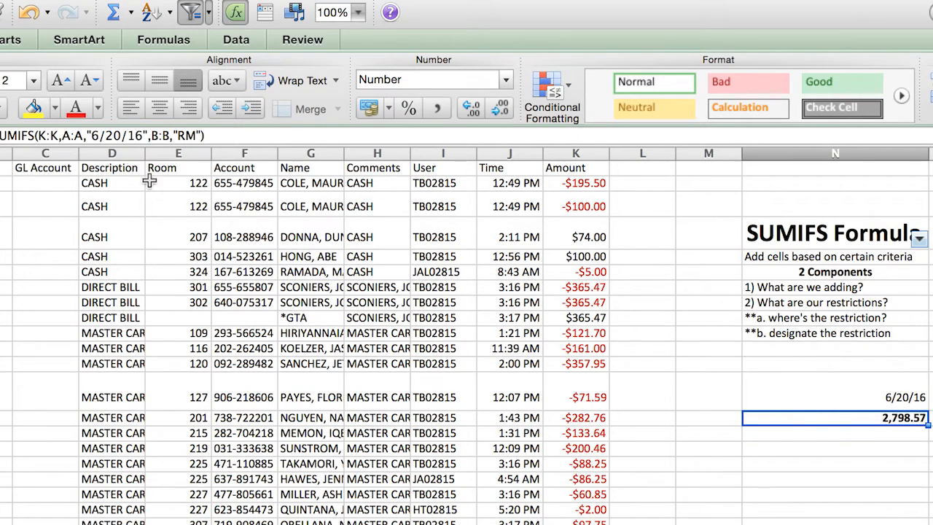
{"action": "left_click", "coordinate": [90, 135]}
{"action": "left_click_drag", "start_coordinate": [89, 135], "coordinate": [148, 136]}
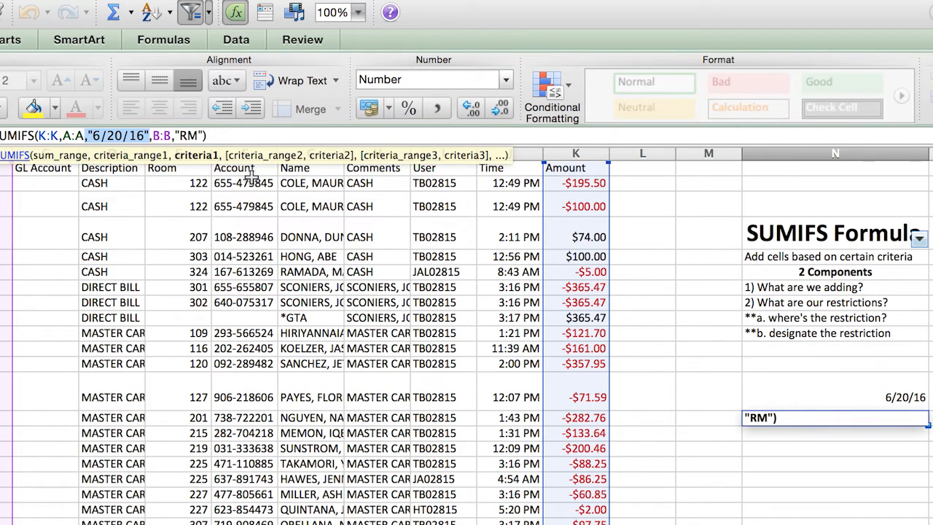
{"action": "key", "text": "BackSpace"}
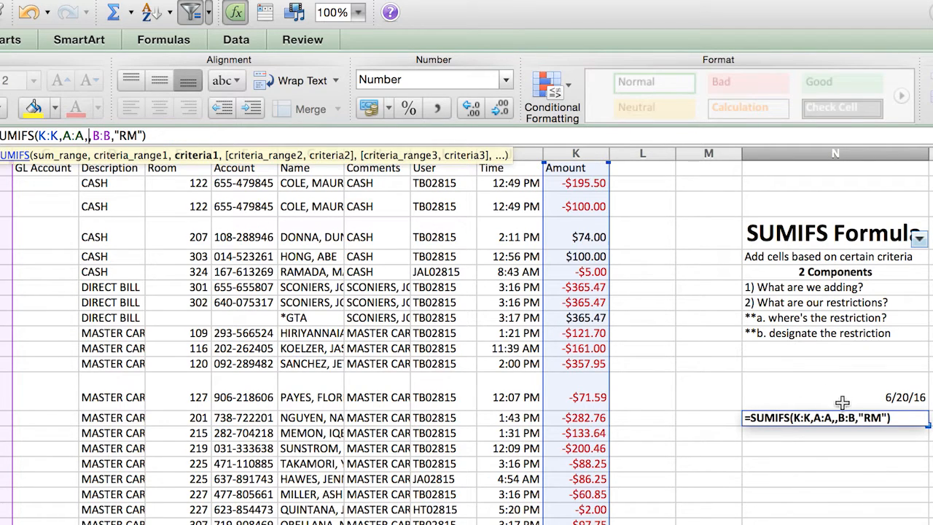
{"action": "left_click", "coordinate": [846, 403]}
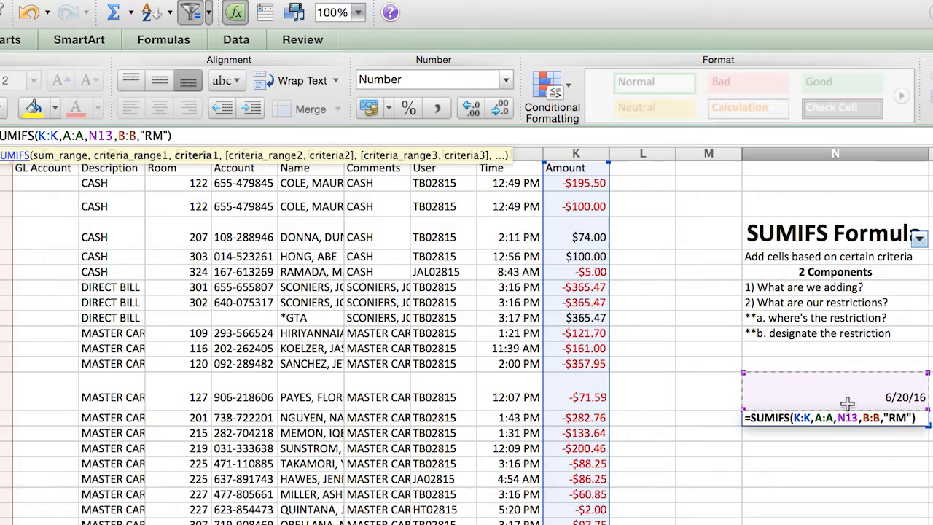
{"action": "key", "text": "Return"}
- Change the date in cell N13 to 6/21/16 so the referenced SUMIFS formula recalculates
{"action": "left_click", "coordinate": [879, 404]}
{"action": "type", "text": "6/21/16"}
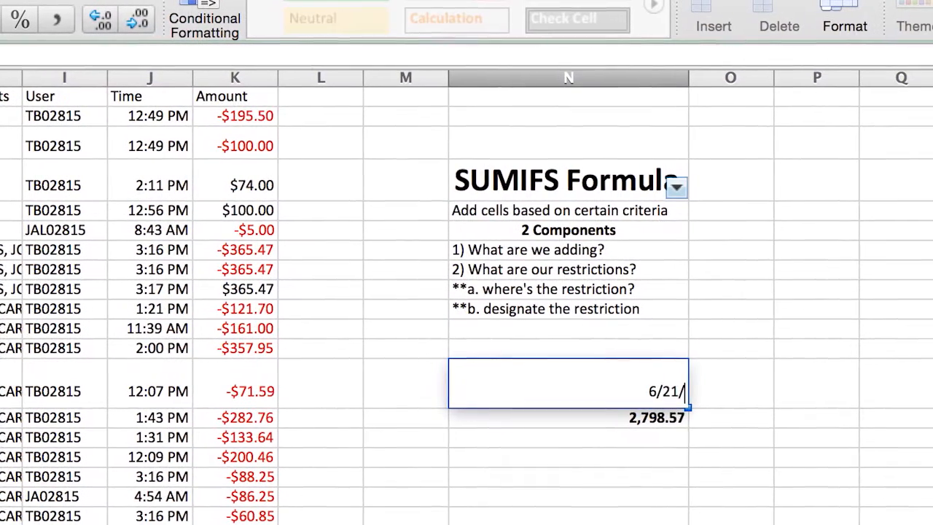
{"action": "key", "text": "Return"}
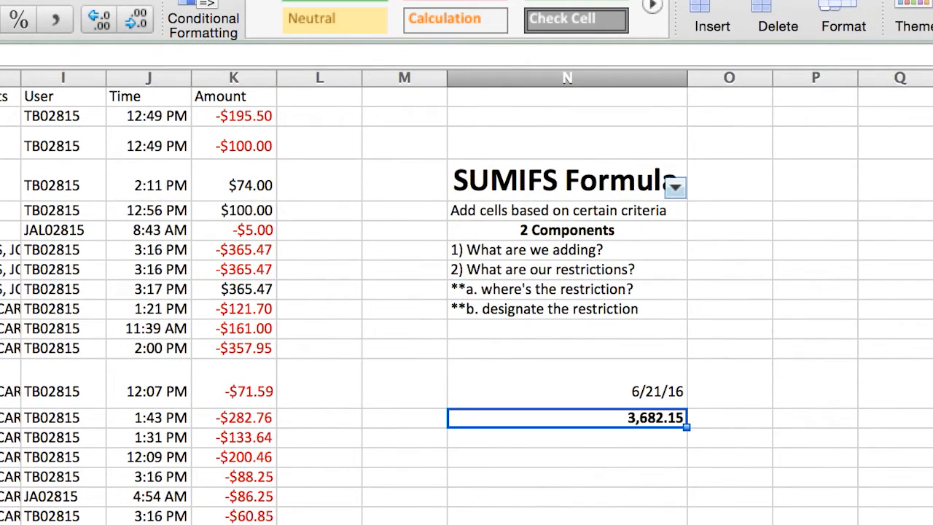
{"action": "key", "text": "Up"}
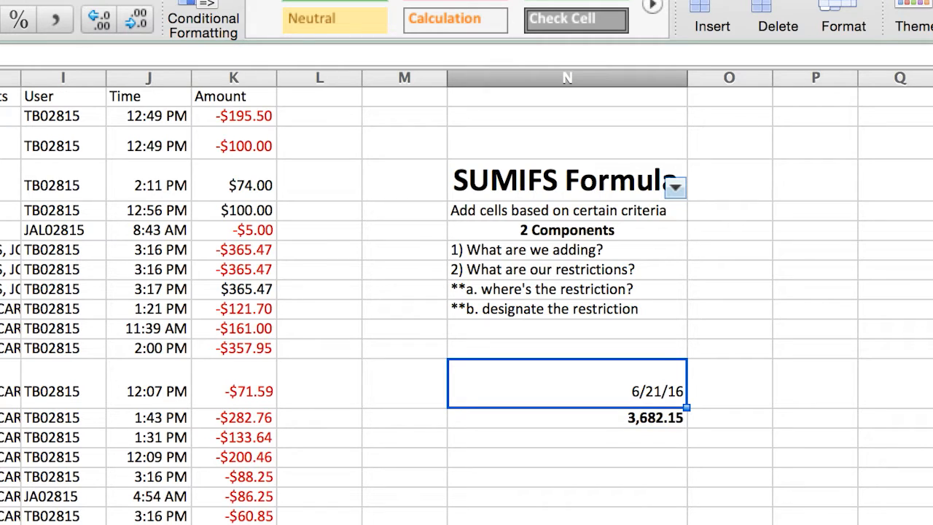
{"action": "key", "text": "Down"}
{"action": "key", "text": "Up"}
{"action": "left_click", "coordinate": [685, 460]}
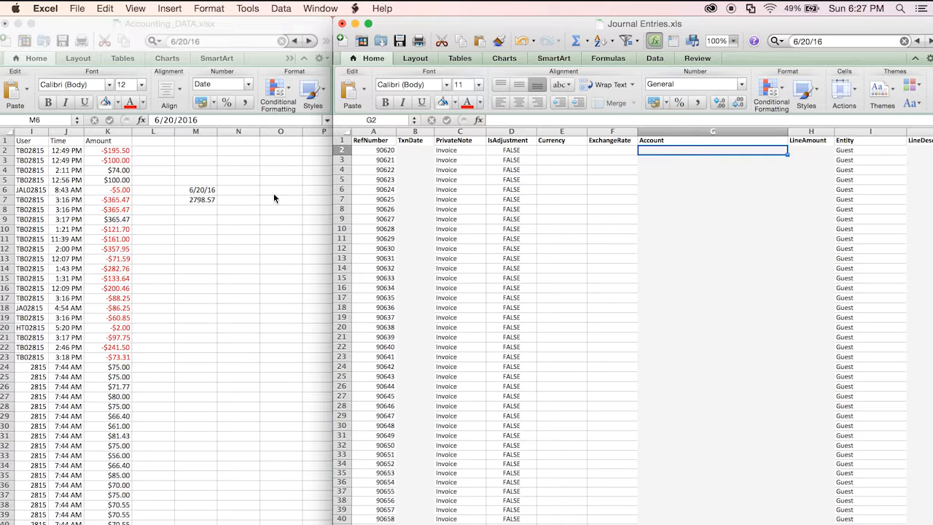
- Switch to Journal Entries.xls and enter DEBIT in bold in the first empty Account cell, G2
{"action": "left_click", "coordinate": [214, 189]}
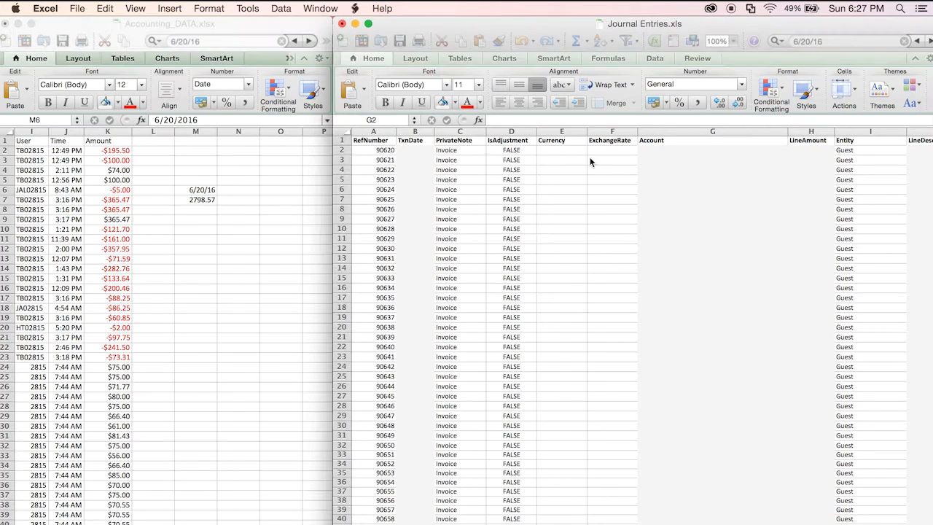
{"action": "left_click", "coordinate": [685, 151]}
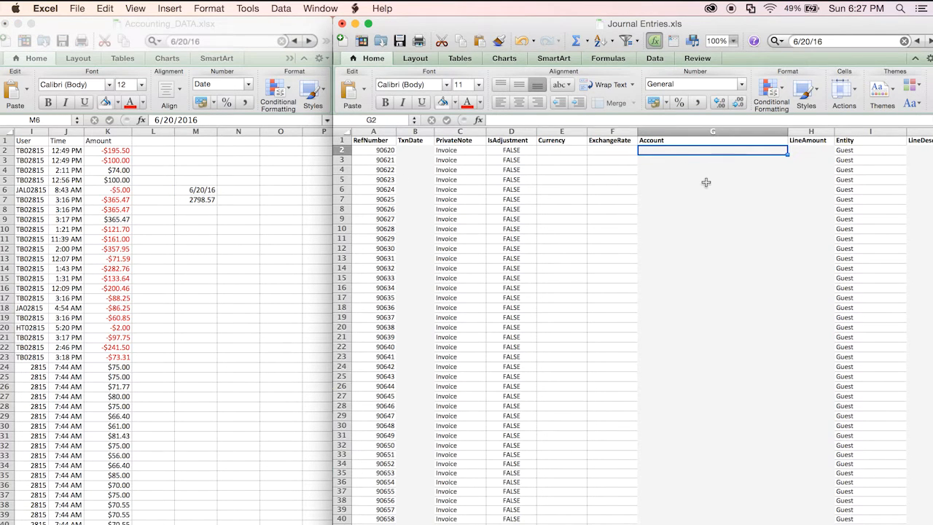
{"action": "type", "text": "Debit"}
{"action": "key", "text": "Return"}
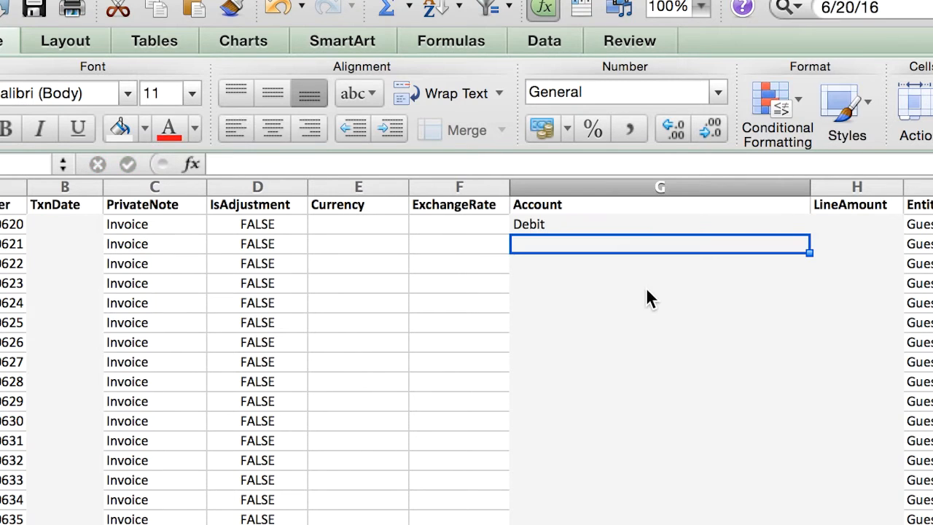
{"action": "key", "text": "Up"}
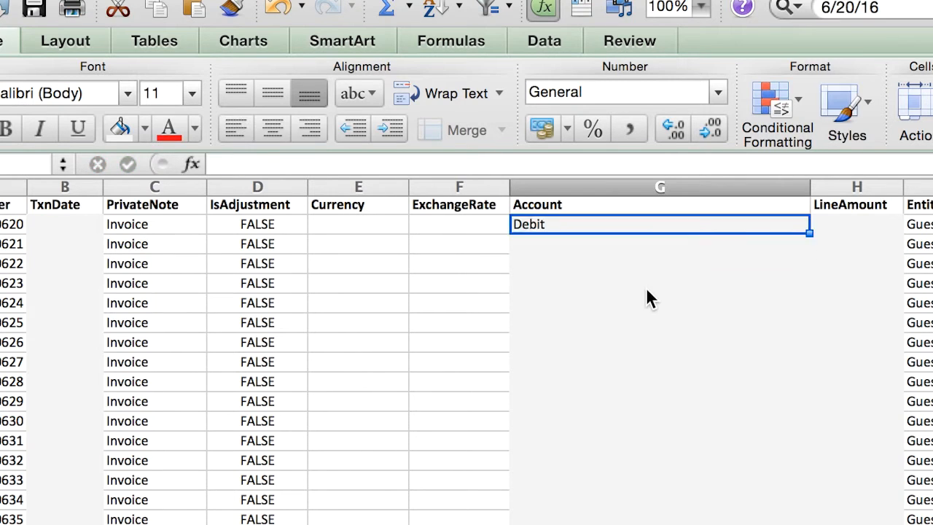
{"action": "key", "text": "super+b"}
{"action": "key", "text": "Down"}
{"action": "key", "text": "Up"}
{"action": "type", "text": "DEBIT"}
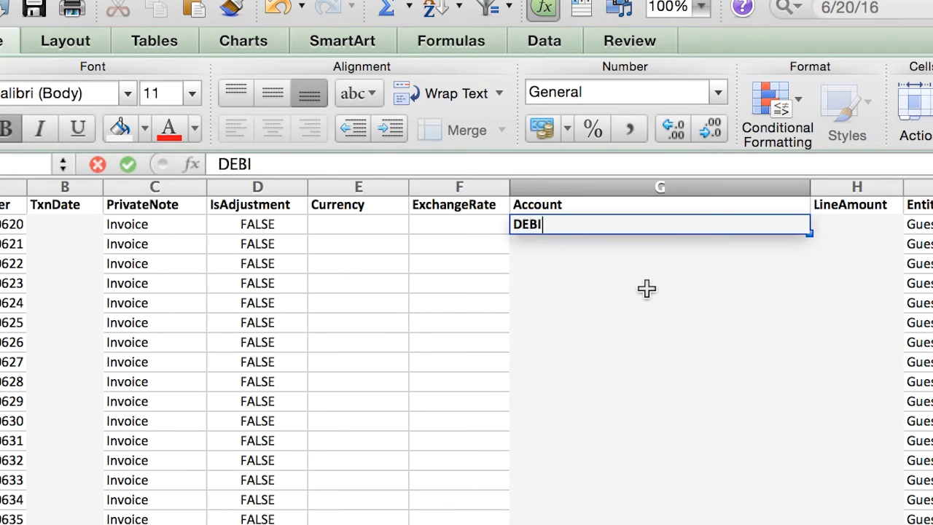
{"action": "key", "text": "Return"}
- Enter CREDIT!! in bold in Account cell G3, directly below the DEBIT label
{"action": "type", "text": "CREDIT!!"}
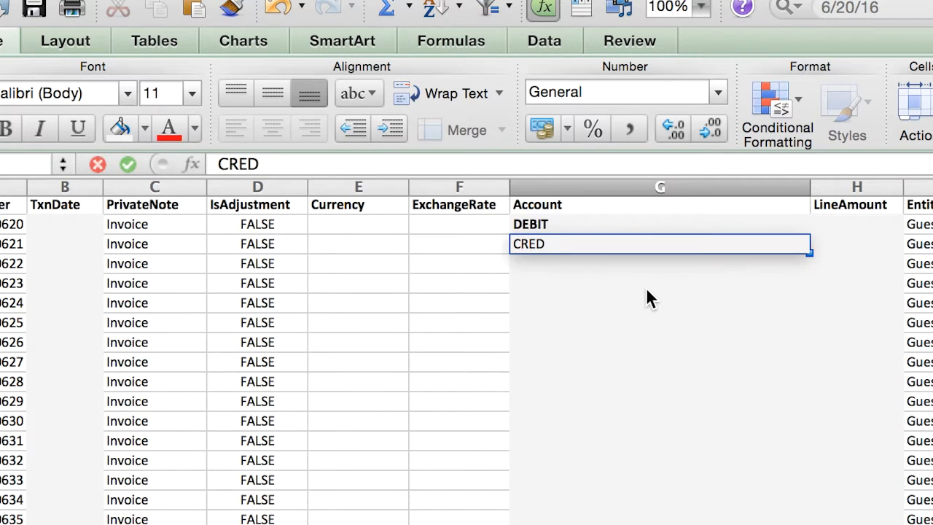
{"action": "key", "text": "Return"}
{"action": "key", "text": "Up"}
{"action": "key", "text": "super+b"}
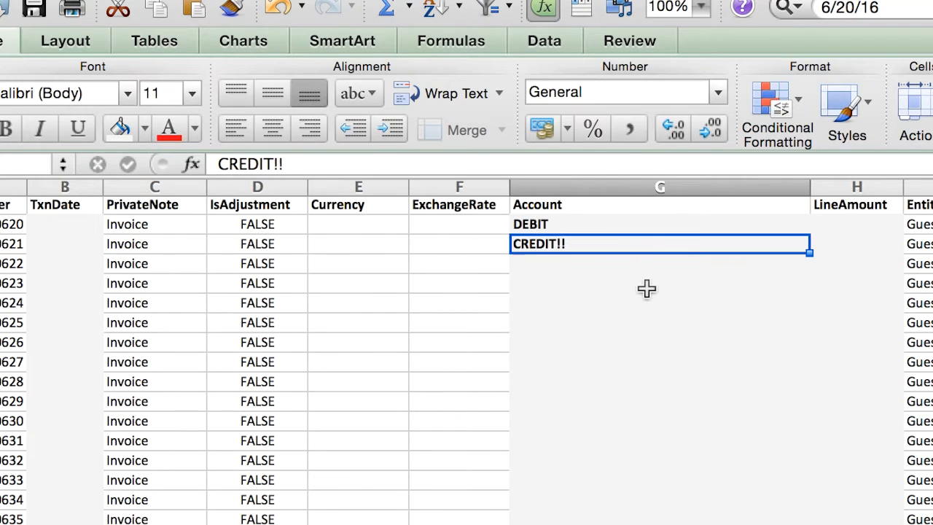
- Extend the labels in G2 and G3 with more exclamation marks, making them DEBIT!!!!!! and CREDIT!!!!!
{"action": "double_click", "coordinate": [599, 221]}
{"action": "type", "text": "!!!!!!"}
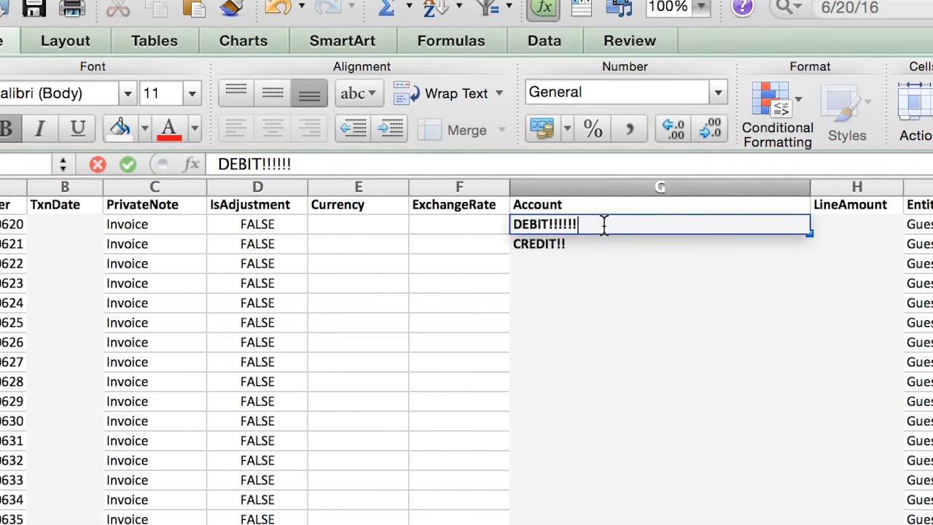
{"action": "key", "text": "Return"}
{"action": "double_click", "coordinate": [600, 244]}
{"action": "type", "text": "!!!"}
{"action": "key", "text": "Return"}
{"action": "left_click", "coordinate": [619, 302]}
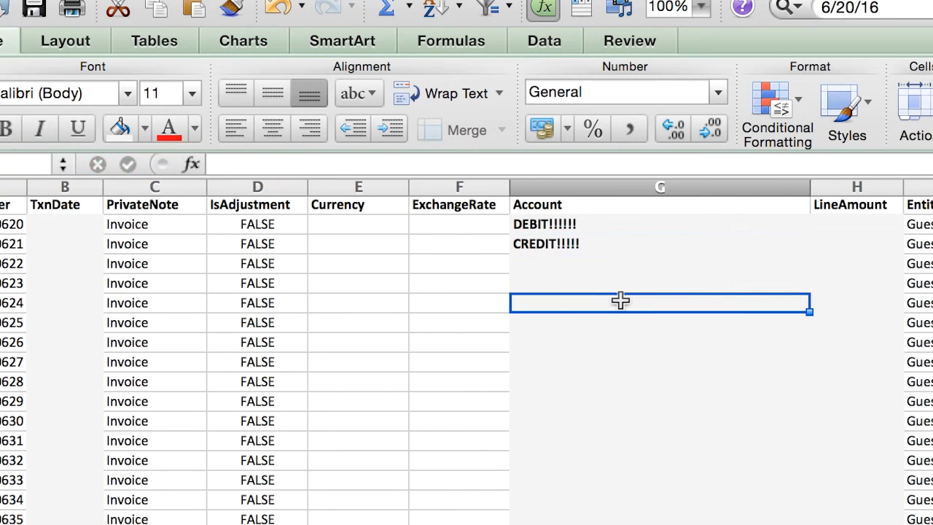
- Set the font size of the DEBIT and CREDIT labels in G2:G3 to 50
{"action": "left_click", "coordinate": [576, 225]}
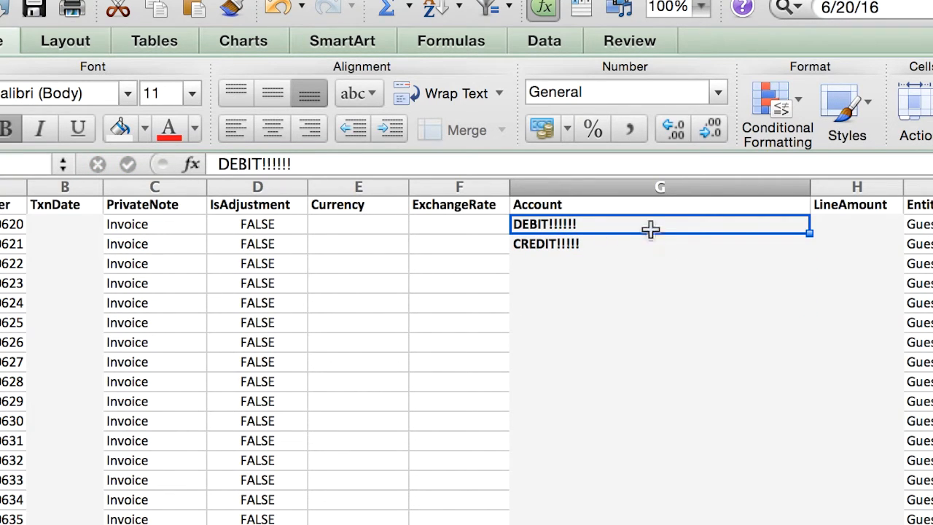
{"action": "left_click_drag", "start_coordinate": [652, 231], "coordinate": [650, 241]}
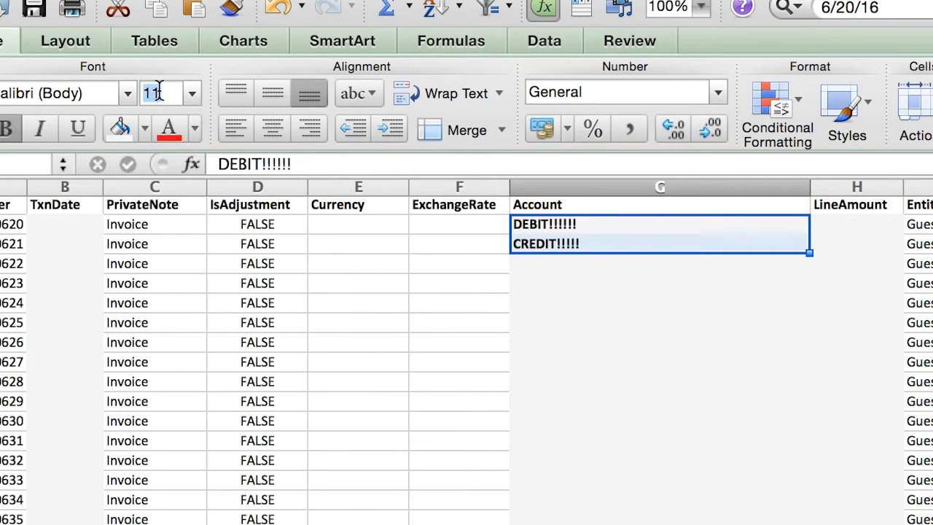
{"action": "type", "text": "50"}
{"action": "key", "text": "Return"}
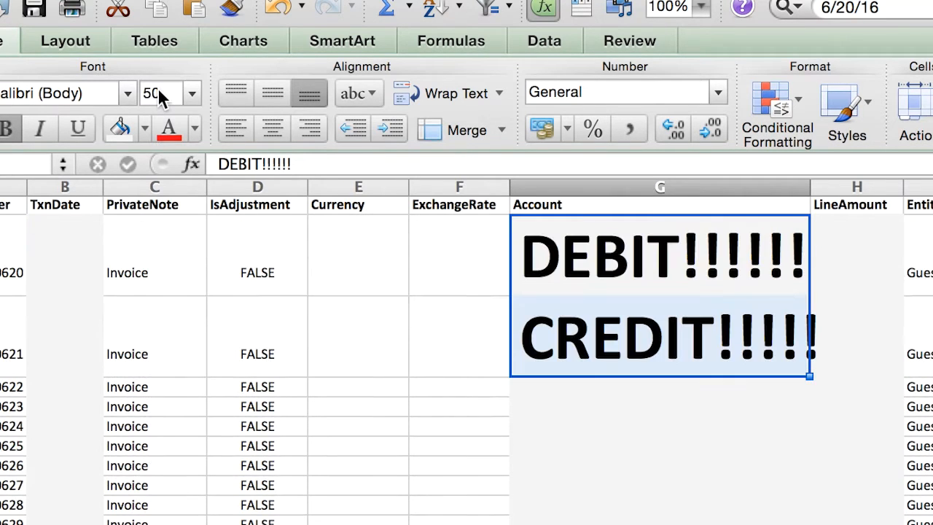
- Undo the font enlargement and clear the DEBIT and CREDIT labels from the Account column
{"action": "key", "text": "BackSpace"}
{"action": "left_click", "coordinate": [714, 301]}
{"action": "key", "text": "BackSpace"}
{"action": "left_click", "coordinate": [714, 301]}
{"action": "key", "text": "super+z"}
{"action": "key", "text": "super+z"}
{"action": "key", "text": "Down"}
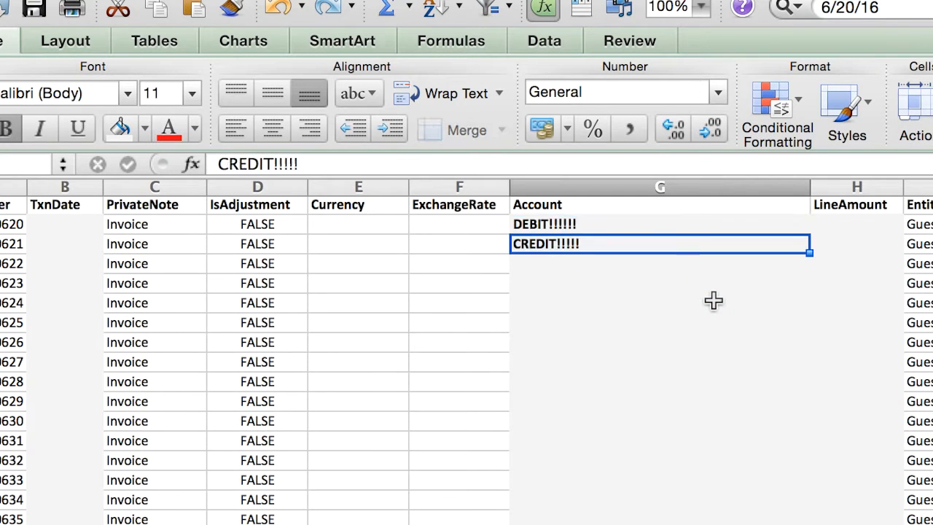
{"action": "key", "text": "BackSpace"}
{"action": "key", "text": "Up"}
{"action": "key", "text": "BackSpace"}
{"action": "key", "text": "Down"}
- Switch to Accounting_DATA.xlsx and make the date 6/20/16 in cell M6 bold
{"action": "left_click", "coordinate": [202, 199]}
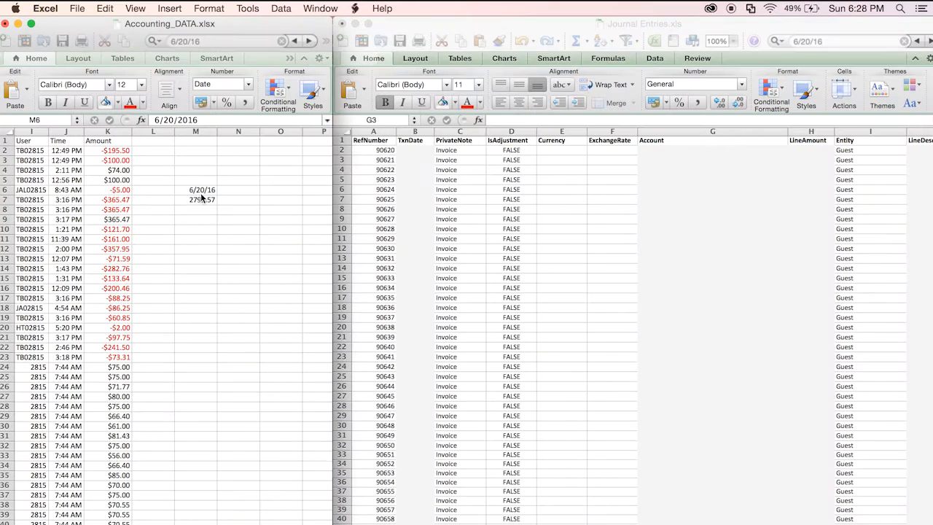
{"action": "key", "text": "super+b"}
{"action": "left_click", "coordinate": [221, 218]}
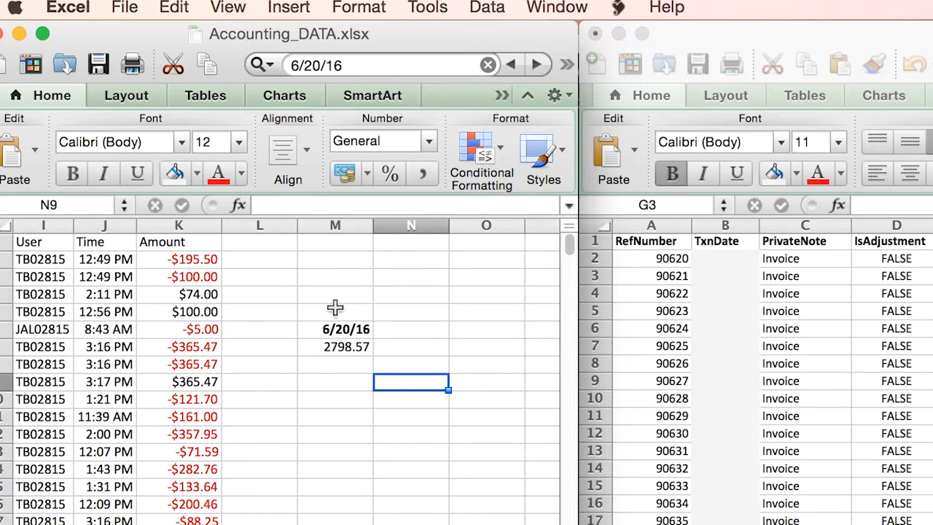
- Return to Journal Entries.xls and enter Accounts Receivable in non-bold text in Account cell G2
{"action": "left_click", "coordinate": [734, 102]}
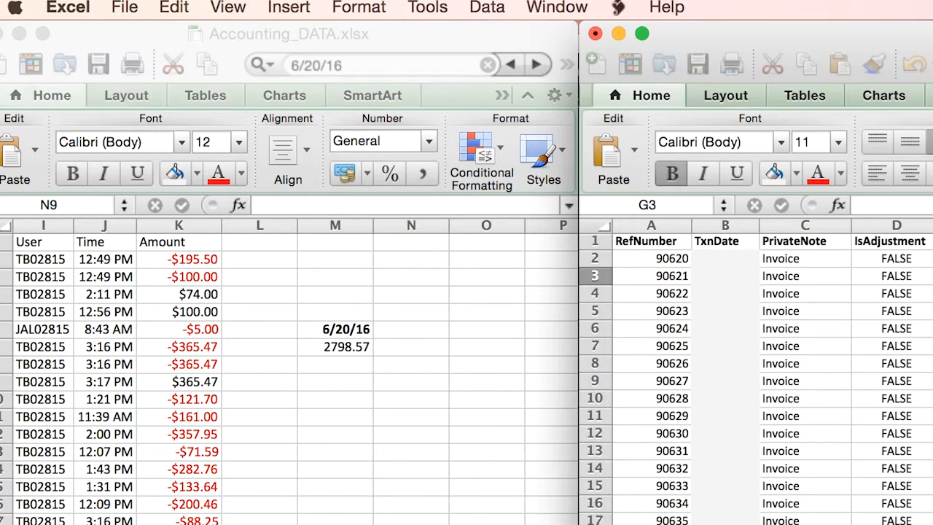
{"action": "left_click", "coordinate": [734, 103]}
{"action": "type", "text": "A"}
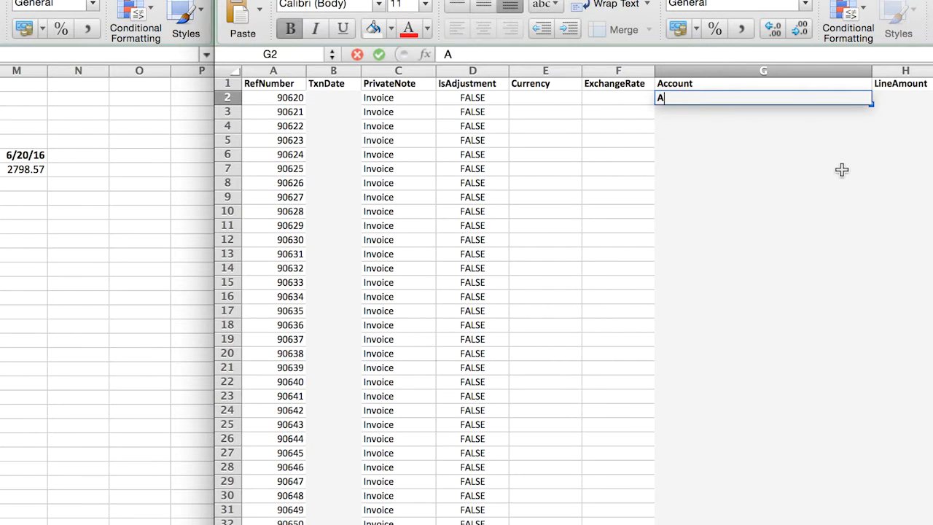
{"action": "key", "text": "BackSpace"}
{"action": "type", "text": "Accoun"}
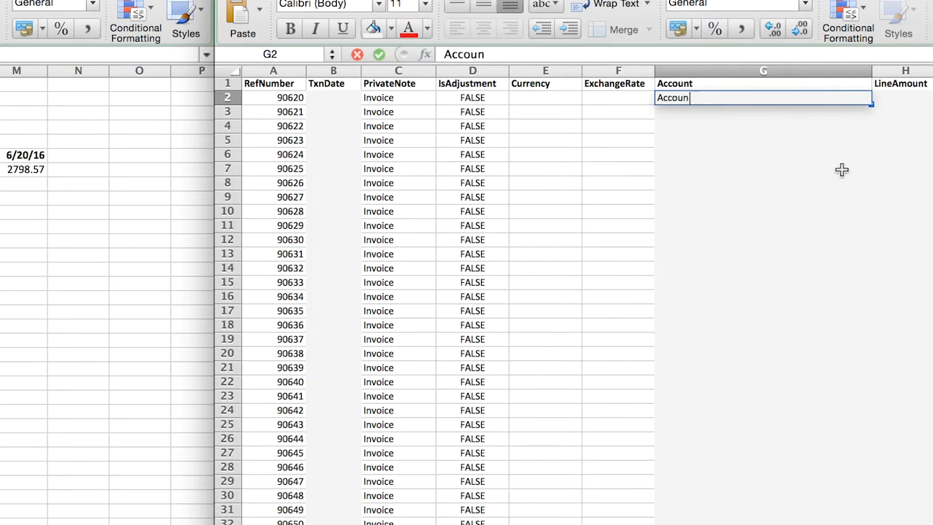
{"action": "type", "text": "ts Receivable"}
{"action": "key", "text": "Return"}
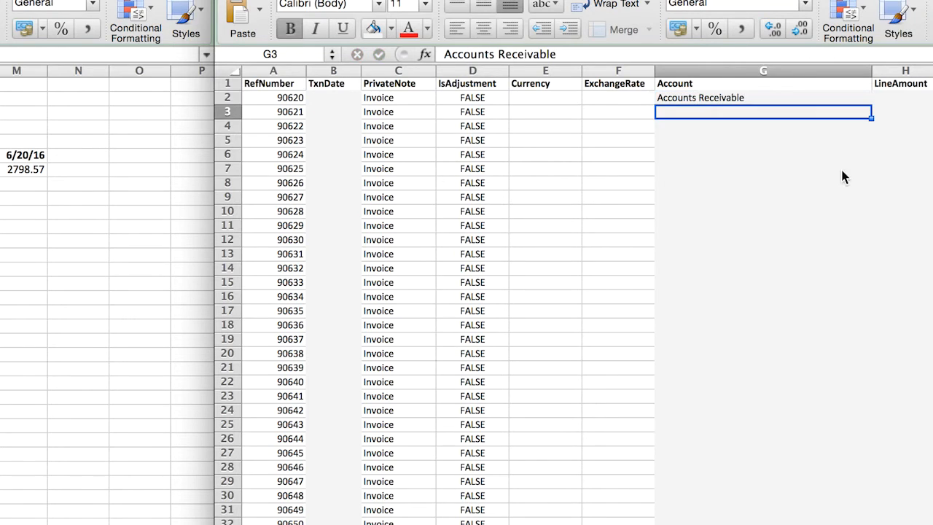
- Enter Rooms Revenue as the second account in cell G3, below Accounts Receivable
{"action": "type", "text": "R"}
{"action": "key", "text": "BackSpace"}
{"action": "type", "text": "Roo"}
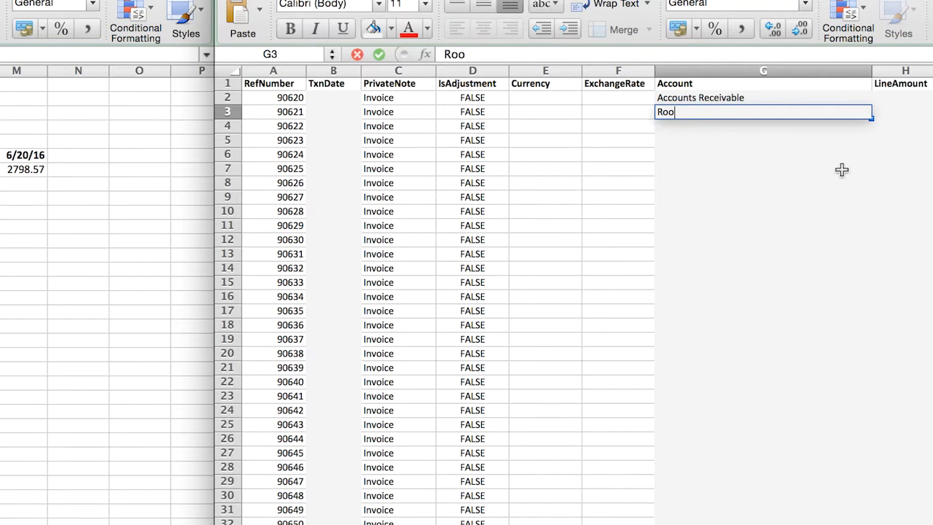
{"action": "type", "text": "ms Revenu"}
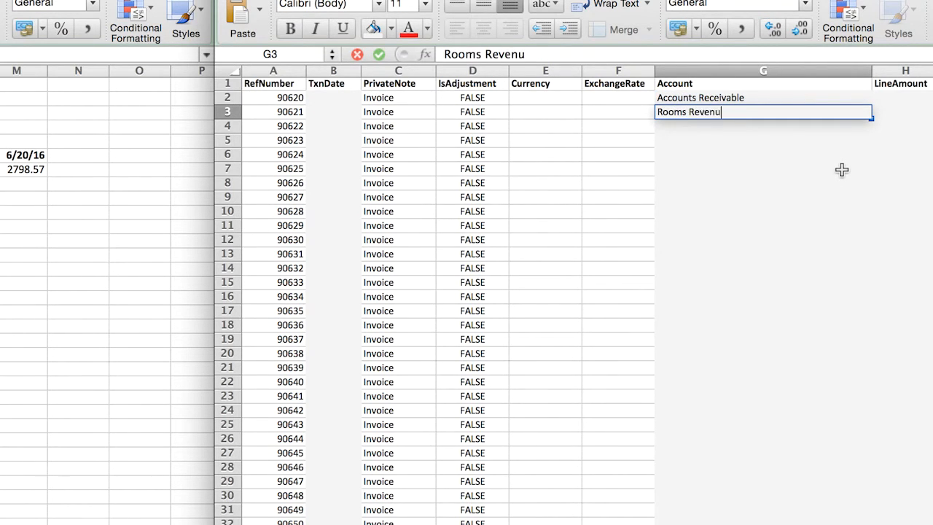
{"action": "type", "text": "e"}
{"action": "key", "text": "Return"}
- Enter $2798.57 as the LineAmount for the Accounts Receivable line in cell H2
{"action": "key", "text": "Up"}
{"action": "key", "text": "Right"}
{"action": "key", "text": "Up"}
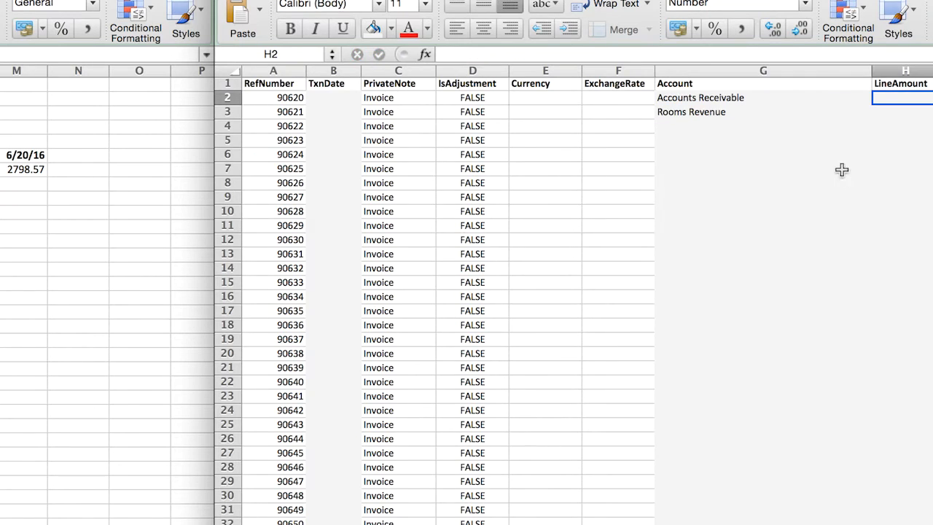
{"action": "type", "text": "$2798.57"}
{"action": "key", "text": "Return"}
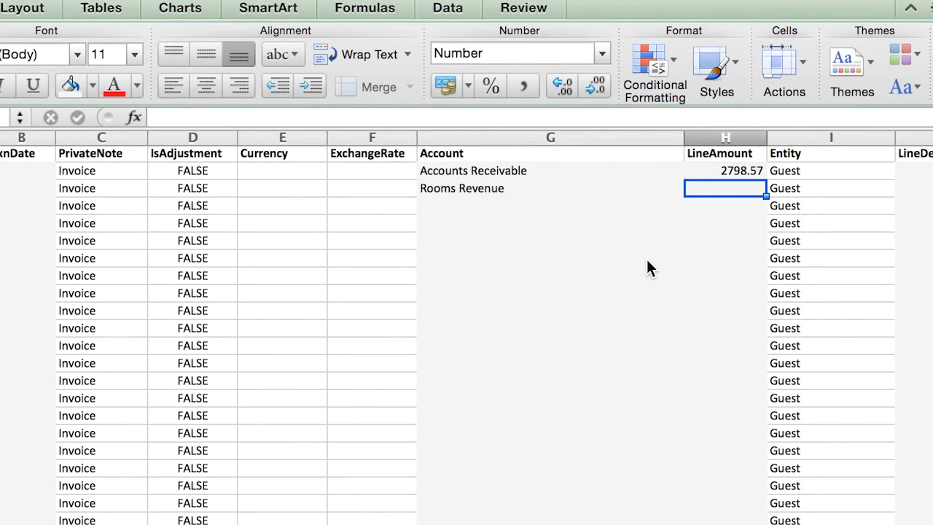
- Enter -2798.57 as the LineAmount for the Rooms Revenue line in cell H3
{"action": "type", "text": "-2"}
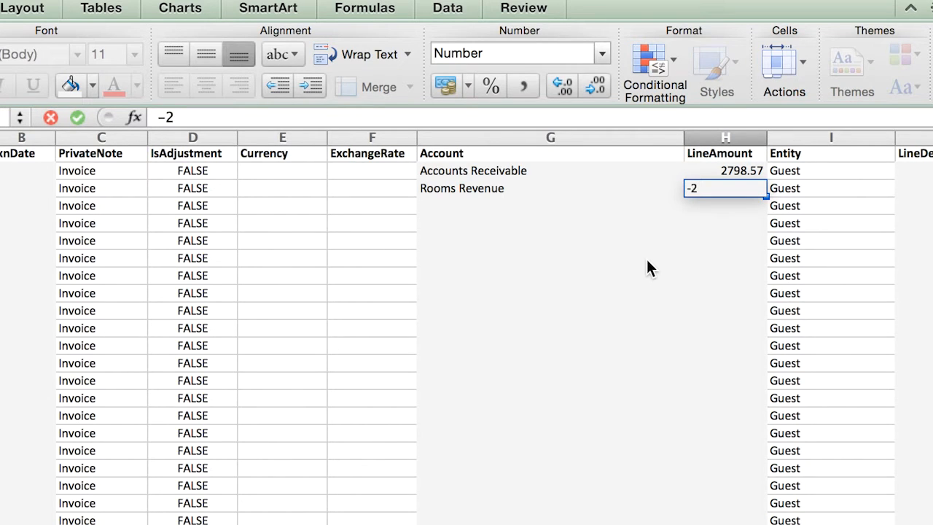
{"action": "type", "text": "798.57"}
{"action": "key", "text": "Return"}
- Enter Debit Accounts Receivable as the LineDesc of the first journal line in cell J2
{"action": "key", "text": "Up"}
{"action": "key", "text": "Right"}
{"action": "key", "text": "Up"}
{"action": "key", "text": "Right"}
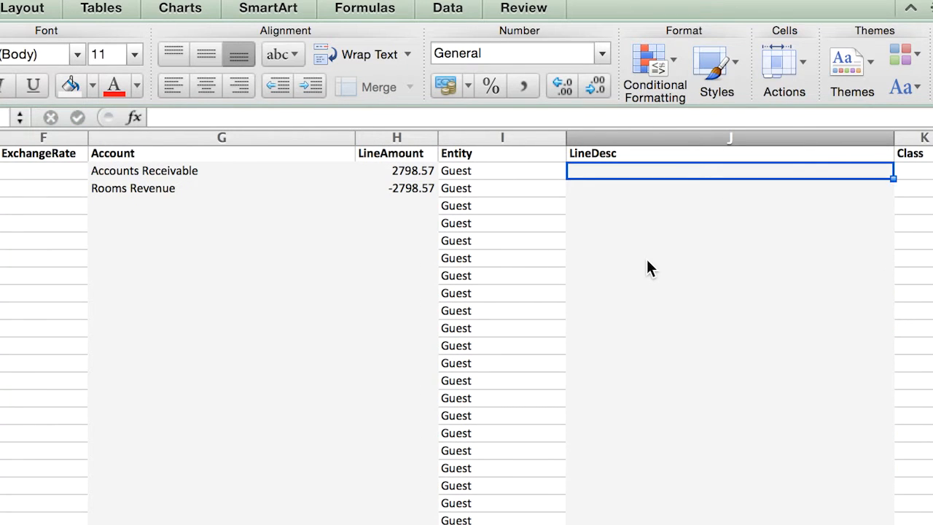
{"action": "type", "text": "Debit Accounts Receivable"}
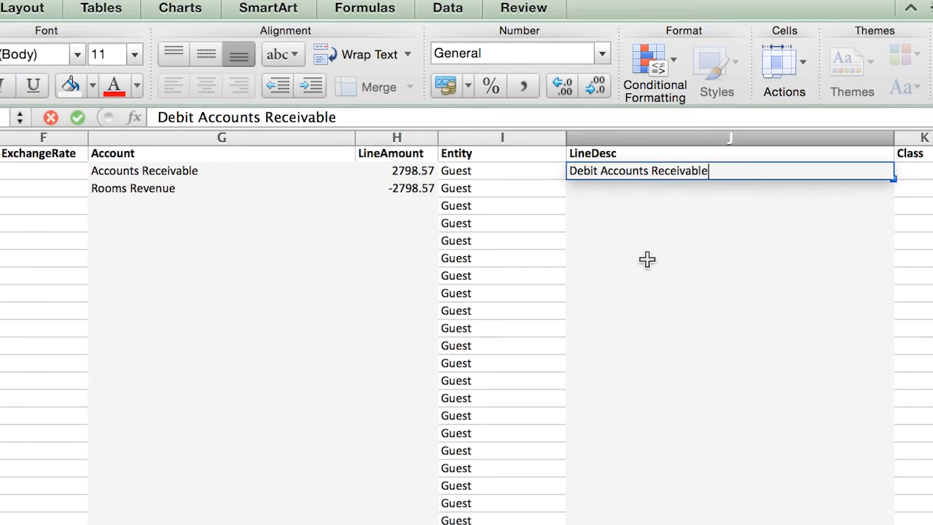
{"action": "key", "text": "Return"}
- Enter Credit Rooms Revenue as the LineDesc of the Rooms Revenue line in cell J3
{"action": "type", "text": "D"}
{"action": "key", "text": "BackSpace"}
{"action": "type", "text": "Cre"}
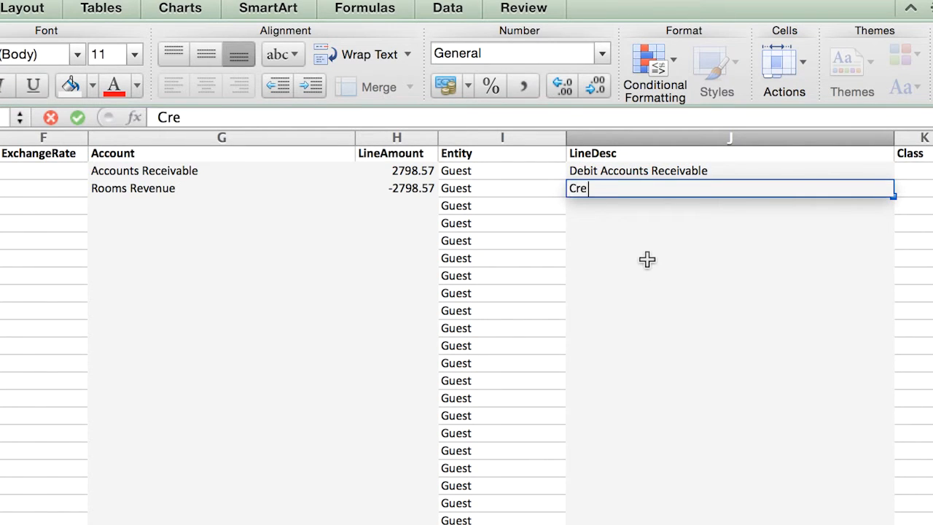
{"action": "type", "text": "dit Rooms Revenue"}
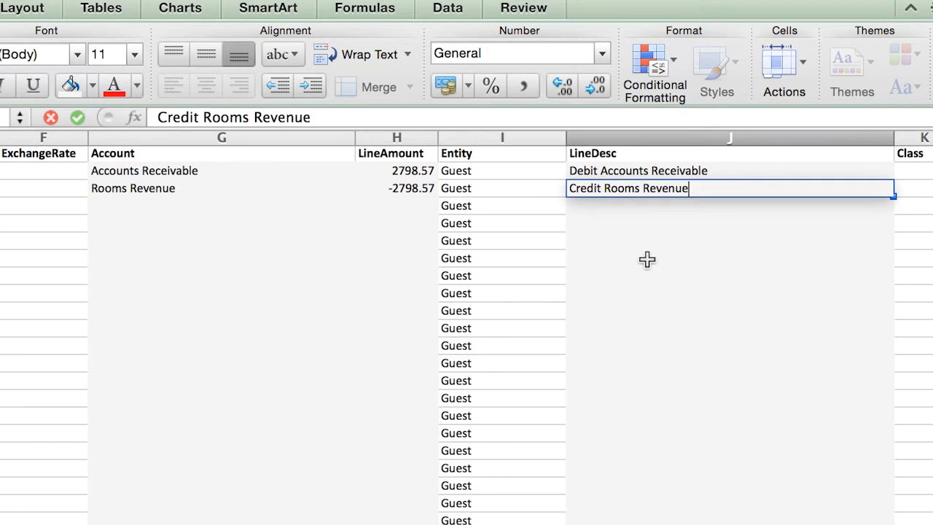
{"action": "key", "text": "Return"}
{"action": "key", "text": "Up"}
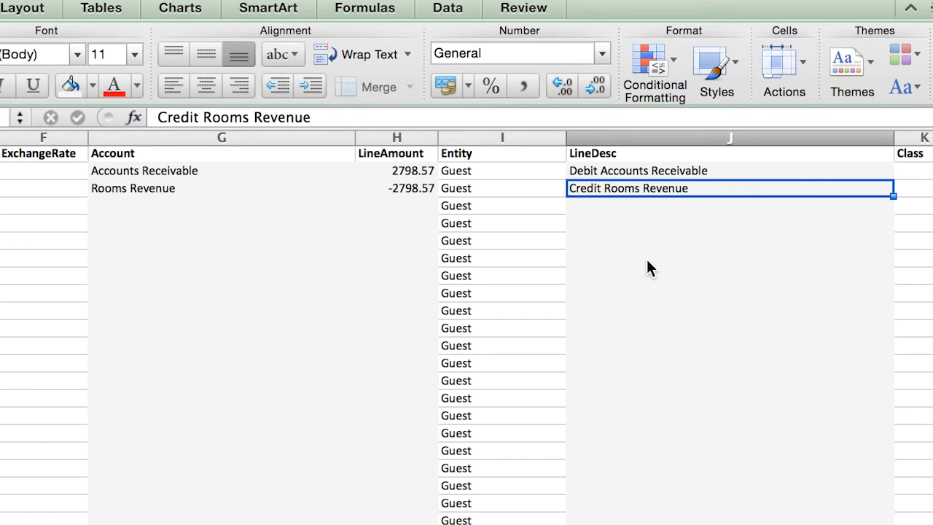
- Enter 6/20/16 as the TxnDate of the first journal line in cell B2
{"action": "key", "text": "Right"}
{"action": "key", "text": "Left"}
{"action": "key", "text": "Left"}
{"action": "key", "text": "Left"}
{"action": "key", "text": "Left"}
{"action": "key", "text": "Left"}
{"action": "key", "text": "Left"}
{"action": "key", "text": "Left"}
{"action": "key", "text": "Left"}
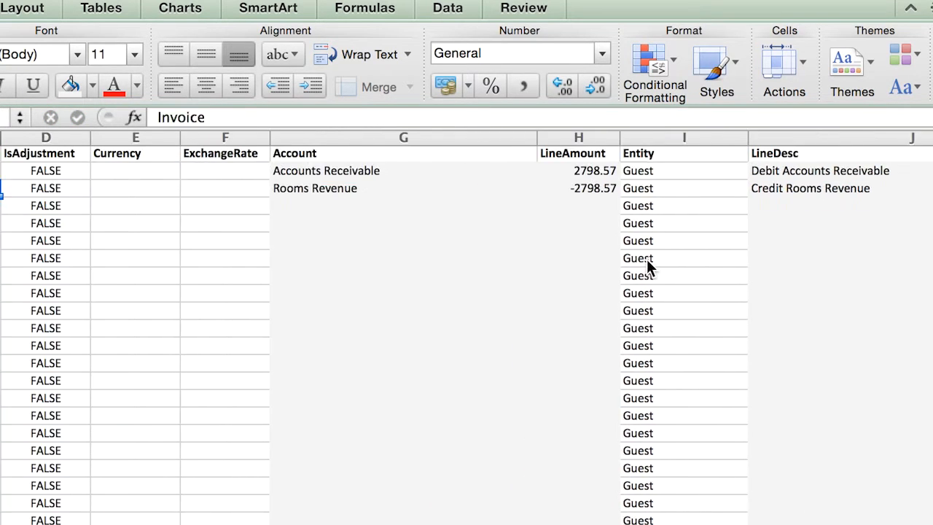
{"action": "key", "text": "Left"}
{"action": "key", "text": "Up"}
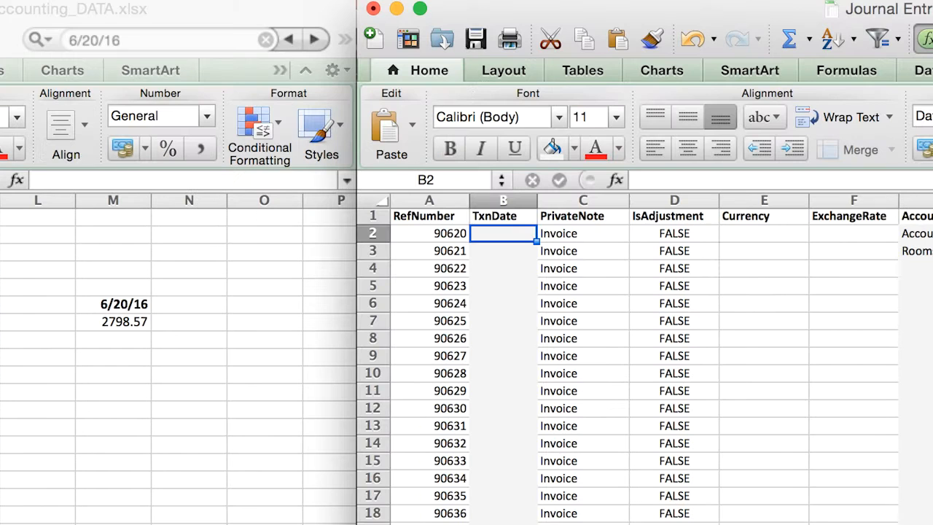
{"action": "type", "text": "6/20/16"}
{"action": "key", "text": "Return"}
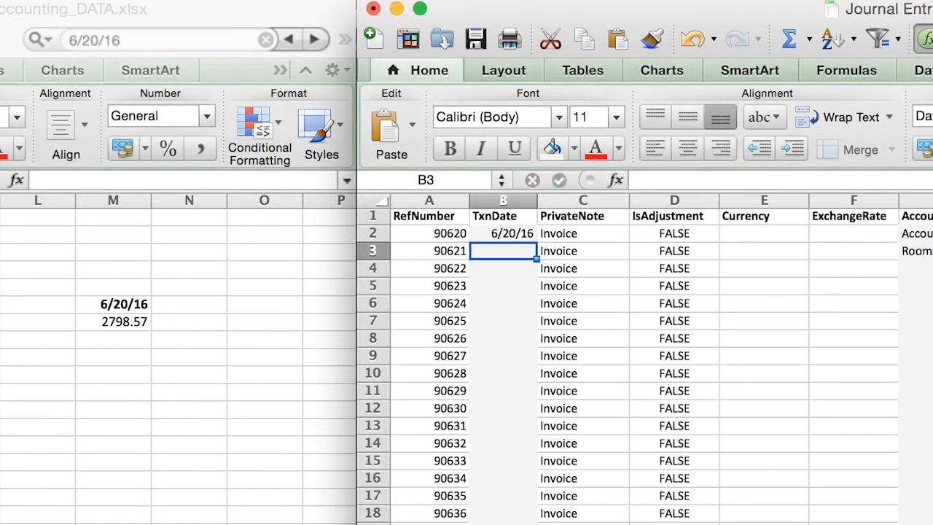
- Copy the transaction date from cell B2 into B3 for the Rooms Revenue line
{"action": "key", "text": "Up"}
{"action": "key", "text": "super+c"}
{"action": "key", "text": "Down"}
{"action": "key", "text": "super+v"}
{"action": "key", "text": "Escape"}
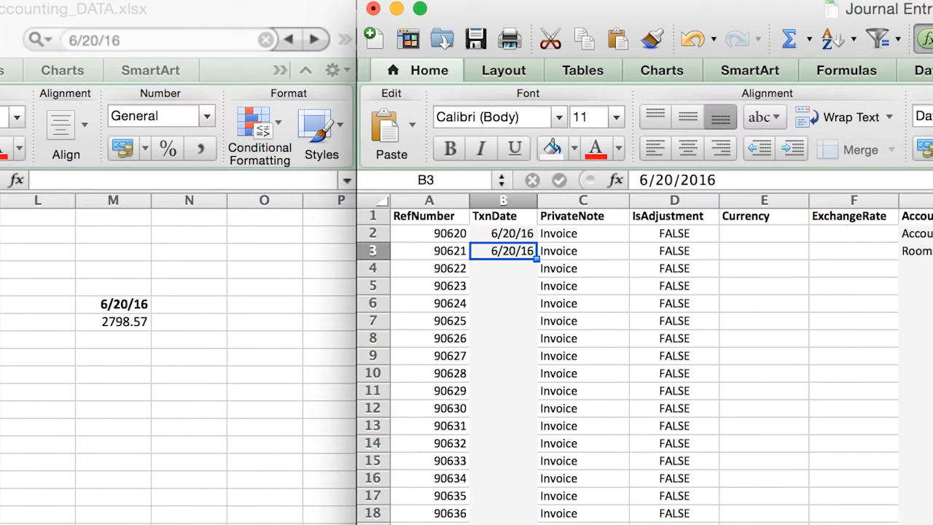
{"action": "key", "text": "Down"}
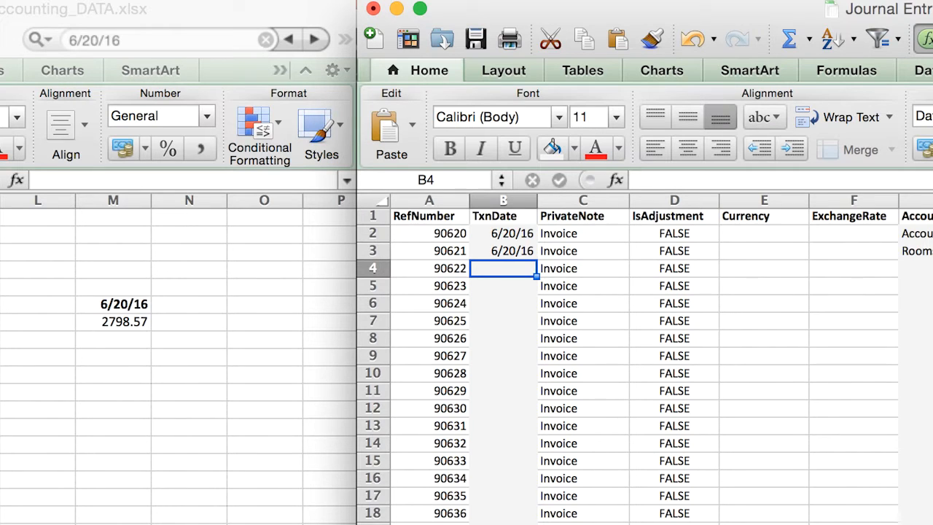
{"action": "key", "text": "Up"}
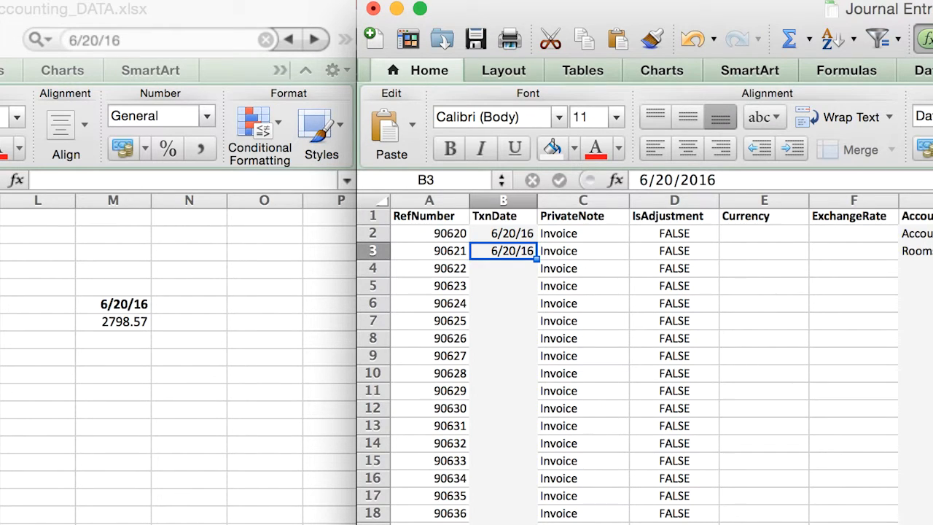
- Copy the transaction date from cell B3 into B4 and B5 for the next two journal lines
{"action": "key", "text": "Right"}
{"action": "key", "text": "Right"}
{"action": "key", "text": "Right"}
{"action": "key", "text": "Right"}
{"action": "key", "text": "Right"}
{"action": "key", "text": "Right"}
{"action": "key", "text": "Left"}
{"action": "key", "text": "Left"}
{"action": "key", "text": "Left"}
{"action": "key", "text": "Left"}
{"action": "key", "text": "Left"}
{"action": "key", "text": "Left"}
{"action": "key", "text": "super+c"}
{"action": "key", "text": "Down"}
{"action": "key", "text": "super+v"}
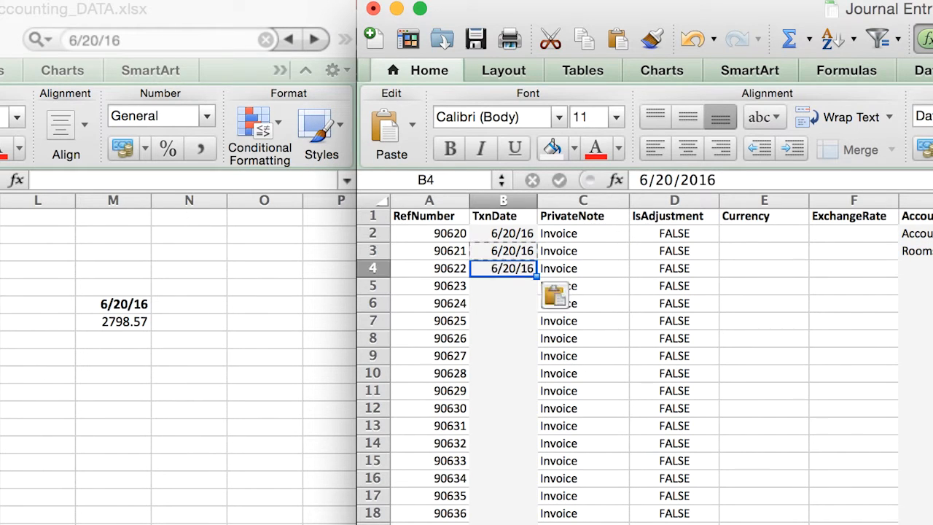
{"action": "key", "text": "Down"}
{"action": "key", "text": "super+v"}
{"action": "key", "text": "Right"}
{"action": "key", "text": "Right"}
{"action": "key", "text": "Right"}
{"action": "key", "text": "Right"}
{"action": "key", "text": "Right"}
{"action": "key", "text": "Up"}
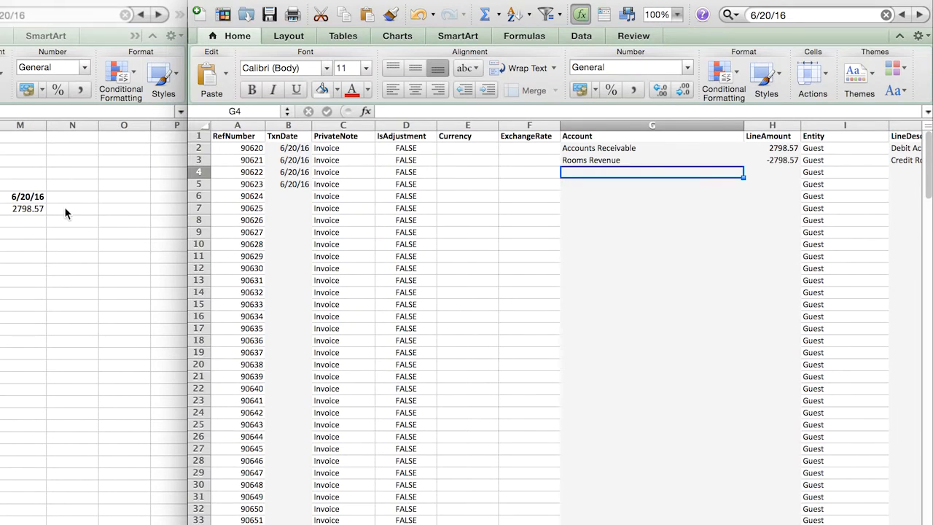
- In the accounting data workbook, calculate 15% tax on the daily room revenue with =.15*M7 in cell N7
{"action": "left_click", "coordinate": [70, 208]}
{"action": "type", "text": "=.15*"}
{"action": "left_click", "coordinate": [26, 210]}
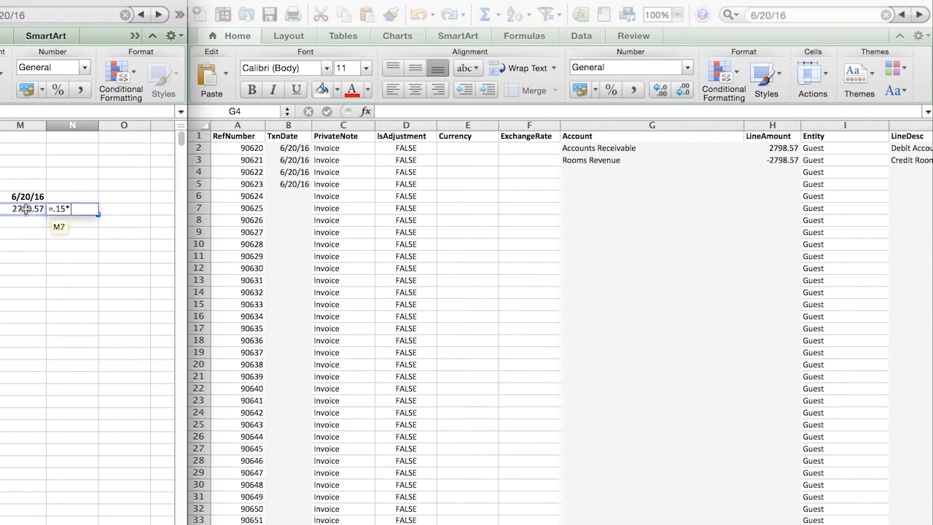
{"action": "key", "text": "Return"}
{"action": "left_click", "coordinate": [72, 209]}
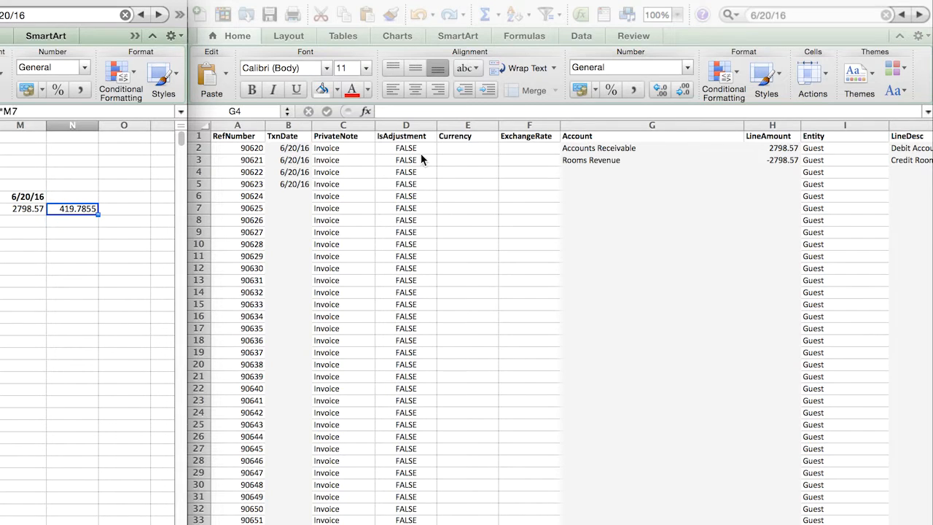
{"action": "left_click", "coordinate": [785, 169]}
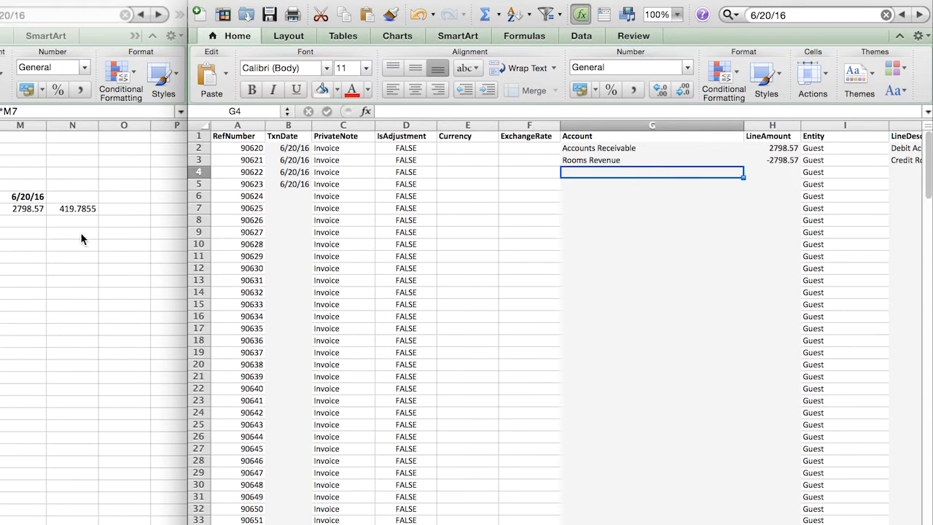
{"action": "left_click", "coordinate": [69, 207]}
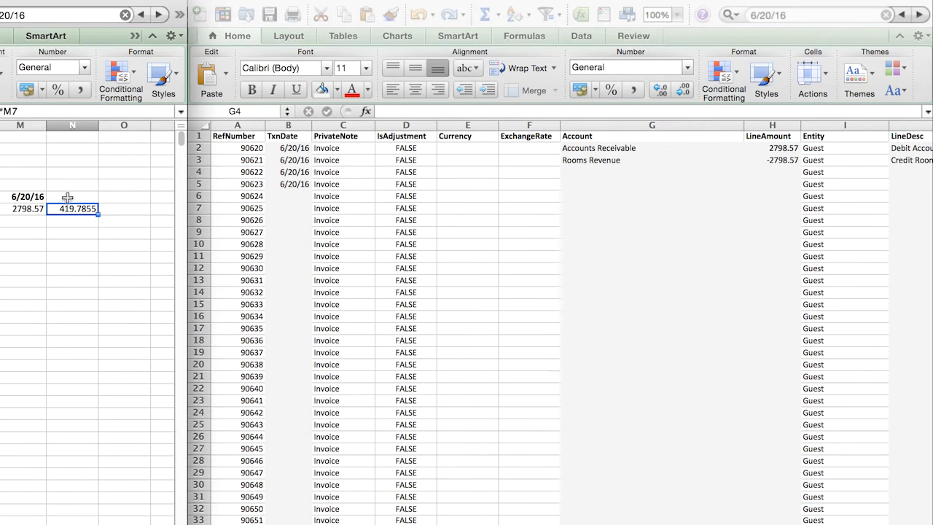
{"action": "key", "text": "super+b"}
- Enter Accounts Receivable as the third account in cell G4 of the journal entries workbook
{"action": "left_click", "coordinate": [648, 172]}
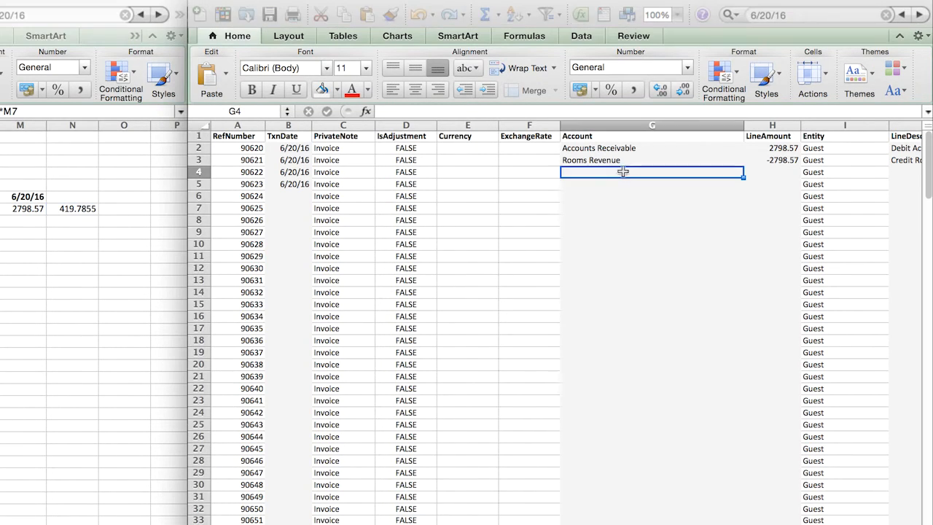
{"action": "type", "text": "Accou"}
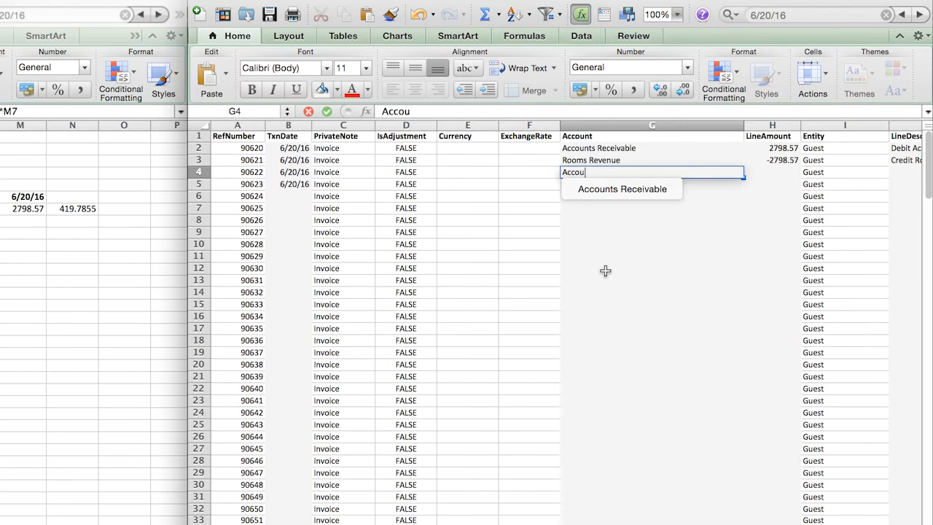
{"action": "type", "text": "nts Receivable"}
{"action": "key", "text": "Return"}
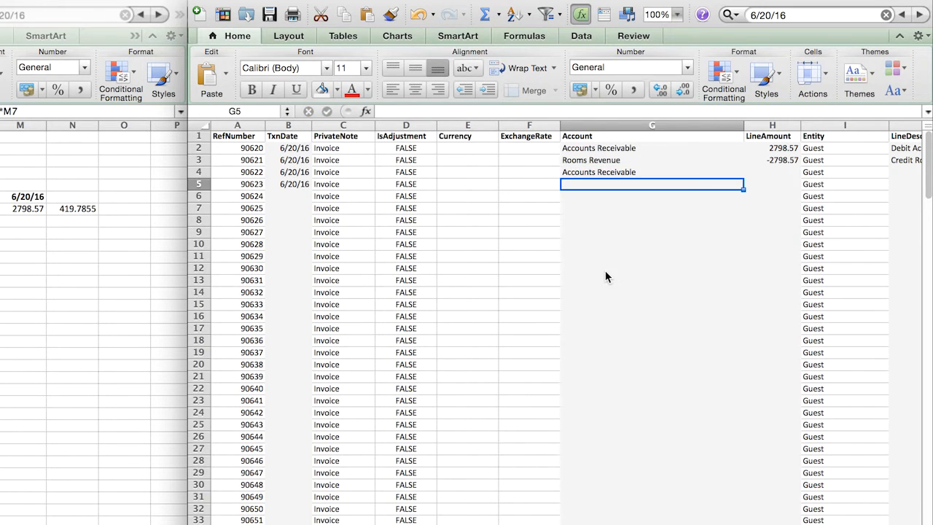
- Enter Sales Tax Payable as the fourth account in cell G5
{"action": "type", "text": "Sales Ta"}
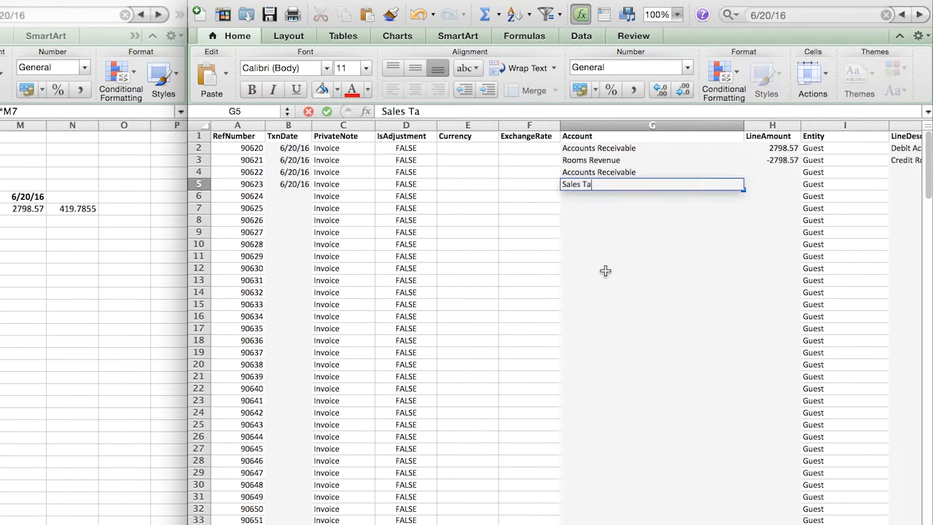
{"action": "type", "text": "x Payabl"}
{"action": "key", "text": "Return"}
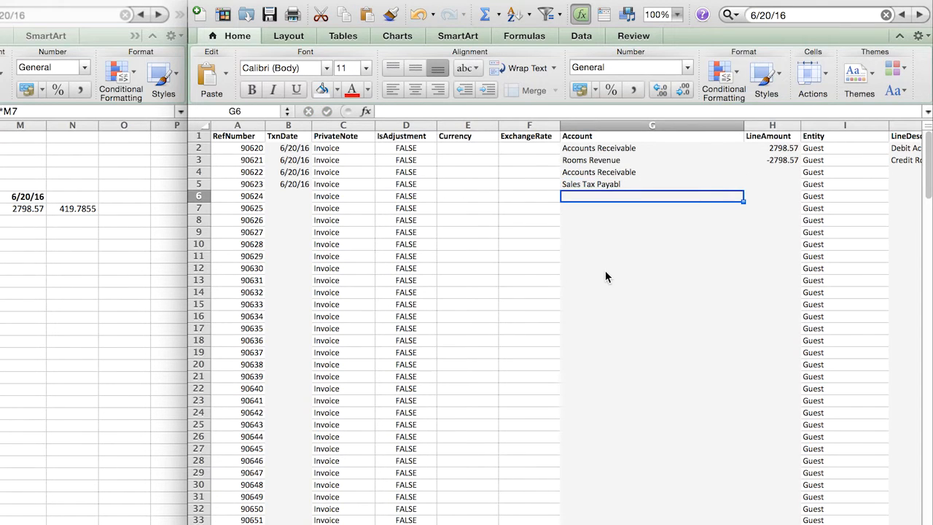
{"action": "key", "text": "Up"}
{"action": "left_click", "coordinate": [526, 113]}
{"action": "type", "text": "e"}
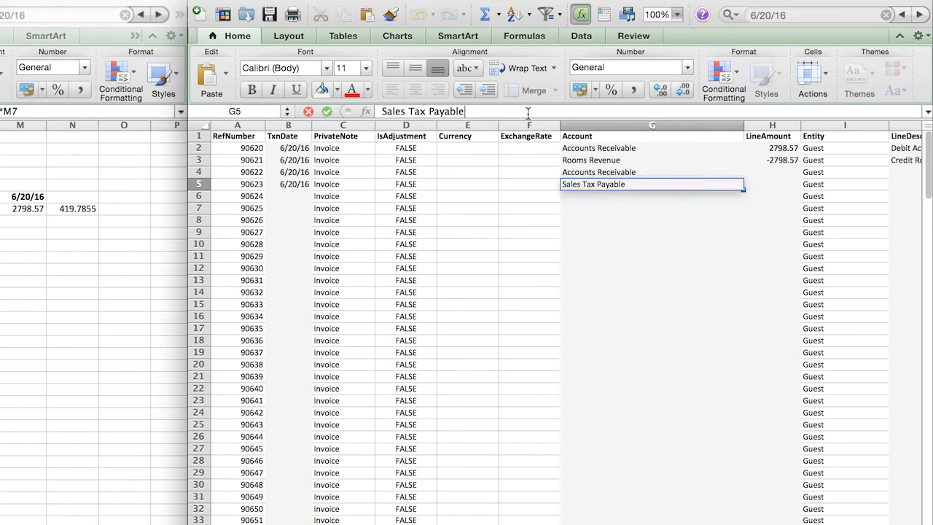
{"action": "key", "text": "Return"}
- Enter LineAmounts of 419.79 for the second Accounts Receivable line in H4 and -419.79 for Sales Tax Payable in H5
{"action": "left_click", "coordinate": [787, 174]}
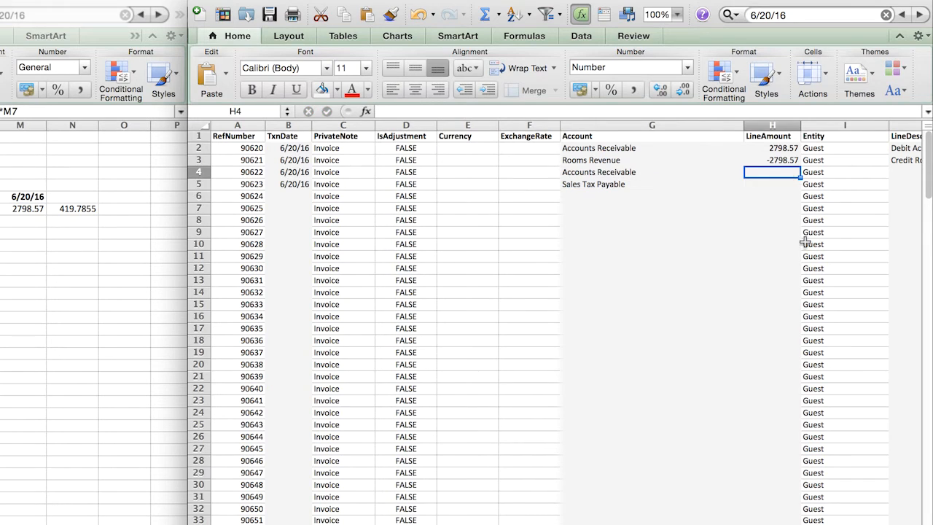
{"action": "type", "text": "419"}
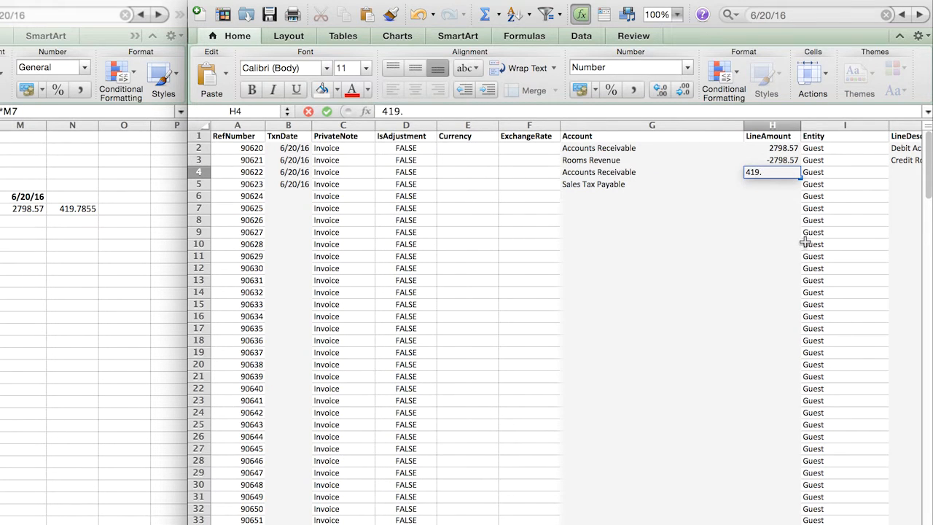
{"action": "type", "text": ".79"}
{"action": "key", "text": "Return"}
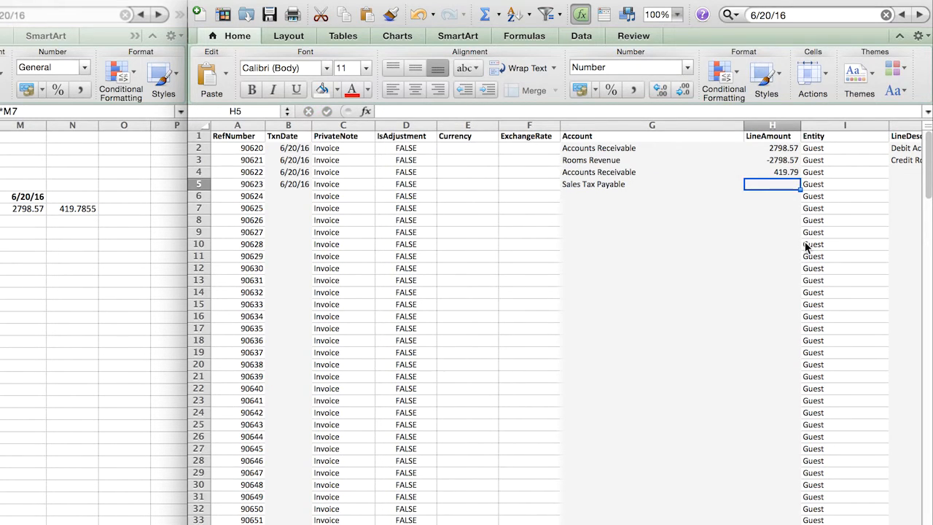
{"action": "type", "text": "-419.7"}
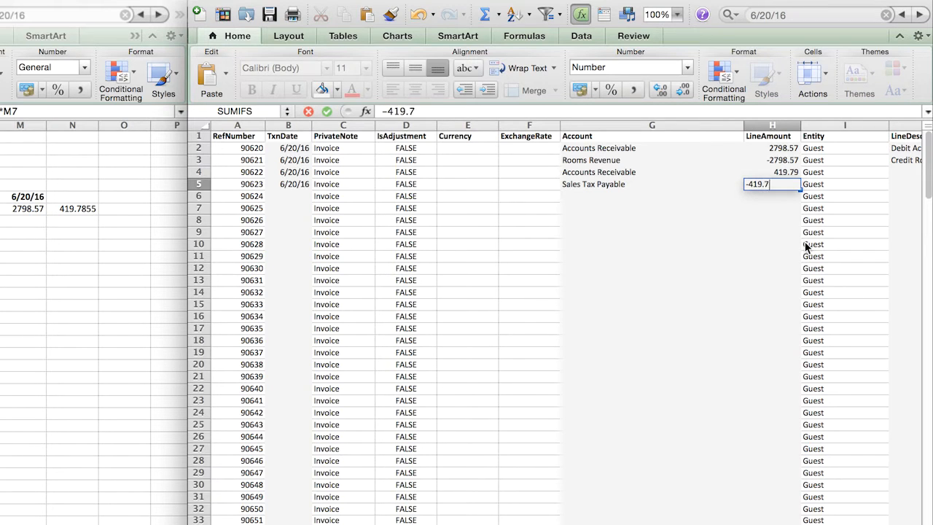
{"action": "type", "text": "9"}
{"action": "key", "text": "Return"}
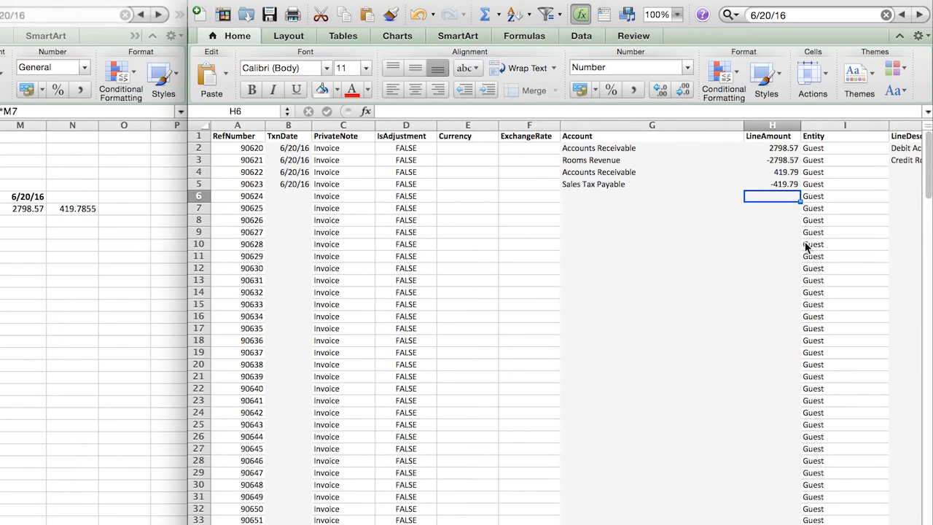
- Enter Debit Accounts Receivable as the LineDesc of the second Accounts Receivable line in cell J4
{"action": "scroll", "coordinate": [805, 247], "scroll_direction": "right", "scroll_amount": 5}
{"action": "left_click", "coordinate": [853, 177]}
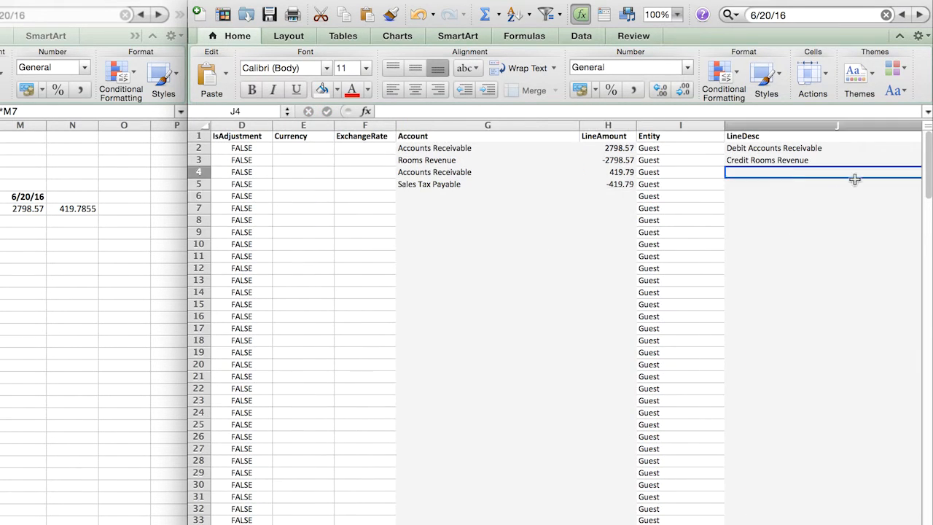
{"action": "type", "text": "Debit"}
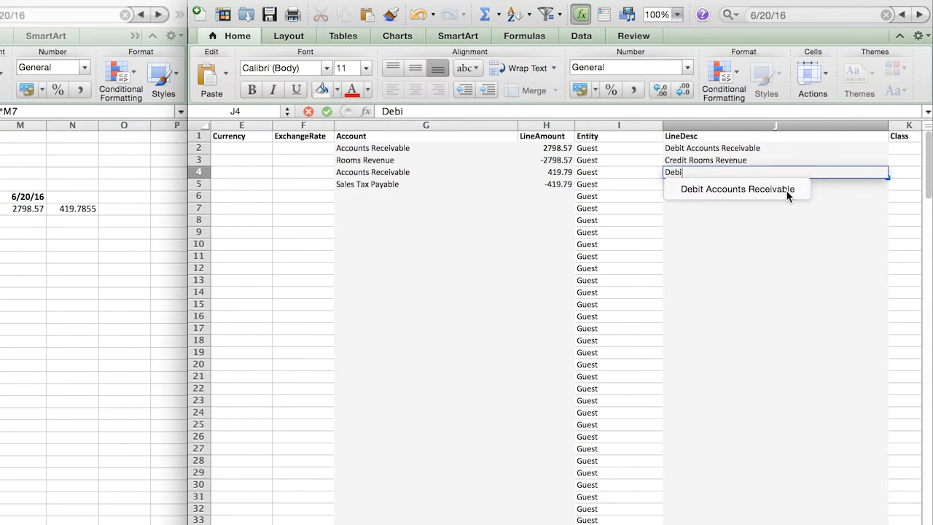
{"action": "left_click", "coordinate": [768, 189]}
- Enter Credit Sales Tax Payable as the LineDesc of the Sales Tax Payable line in cell J5
{"action": "type", "text": "Credit"}
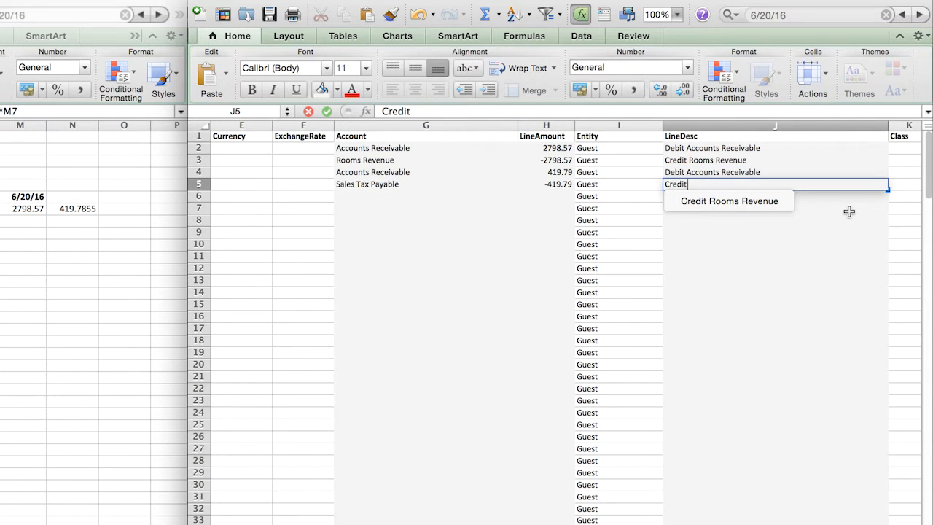
{"action": "type", "text": " Sales Tax Paya"}
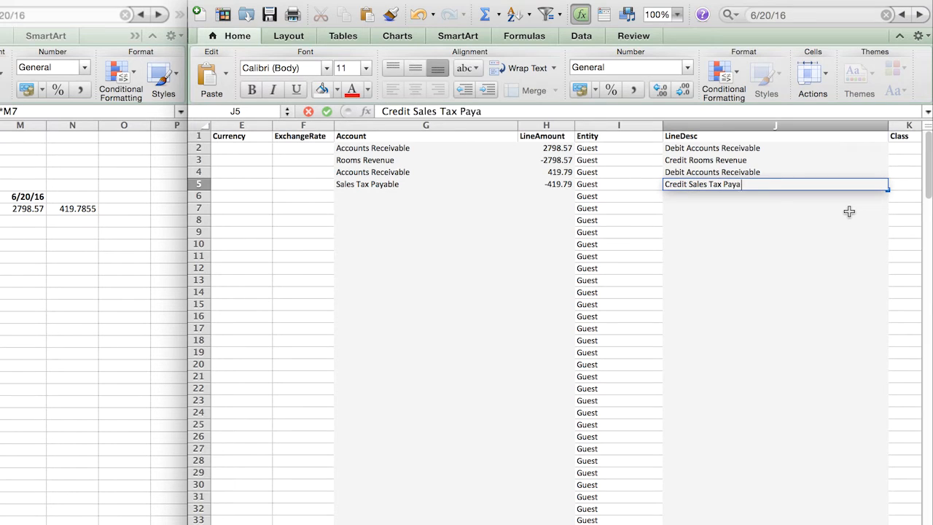
{"action": "type", "text": "ble"}
{"action": "key", "text": "Return"}
{"action": "key", "text": "Up"}
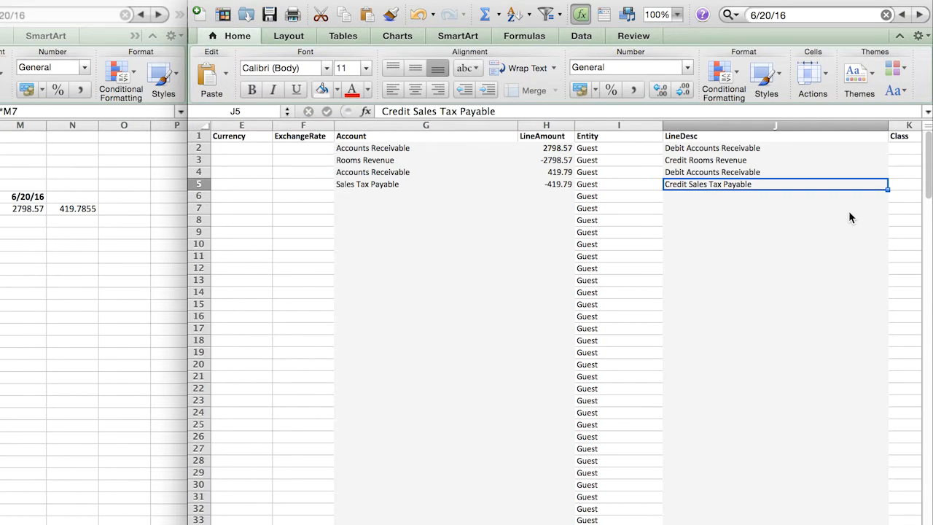
- Review the fields of the Sales Tax Payable line in row 5, from LineDesc back to TxnDate
{"action": "key", "text": "Left"}
{"action": "key", "text": "Left"}
{"action": "key", "text": "Left"}
{"action": "key", "text": "Left"}
{"action": "key", "text": "Left"}
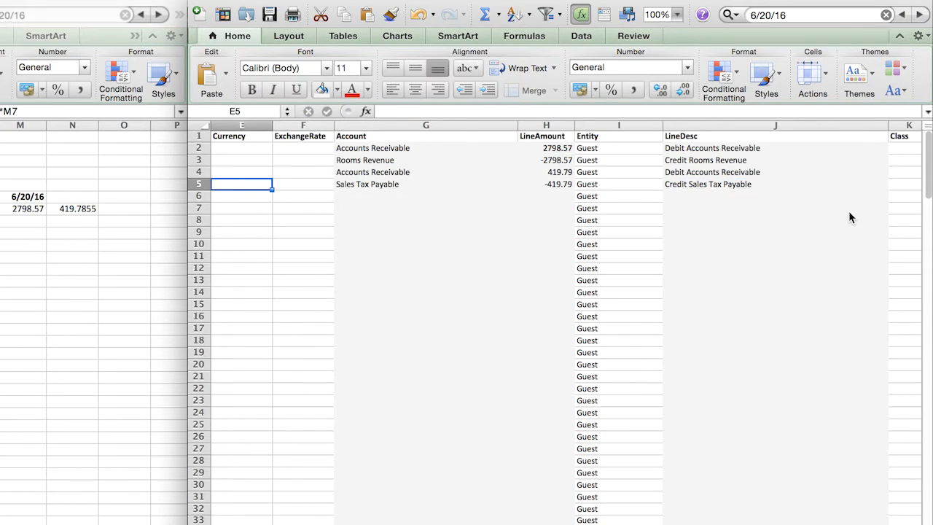
{"action": "key", "text": "Left"}
{"action": "key", "text": "Left"}
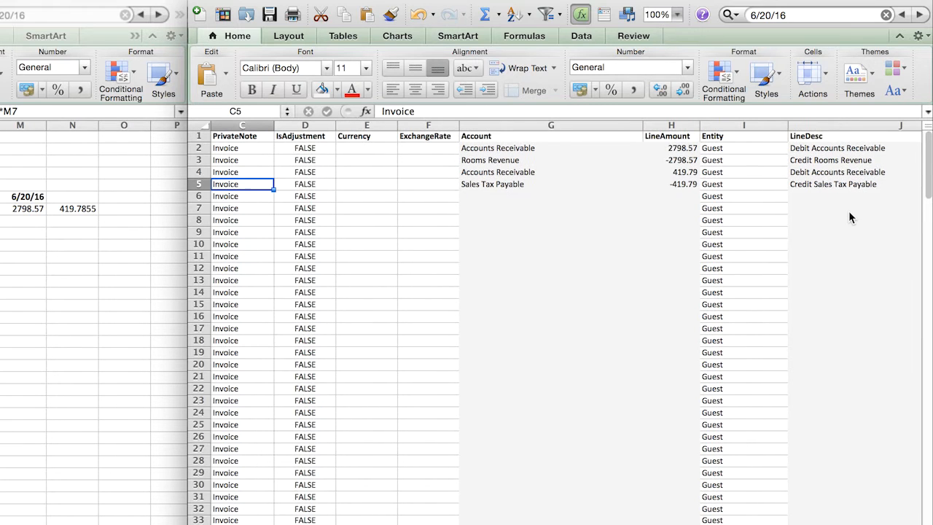
{"action": "key", "text": "Left"}
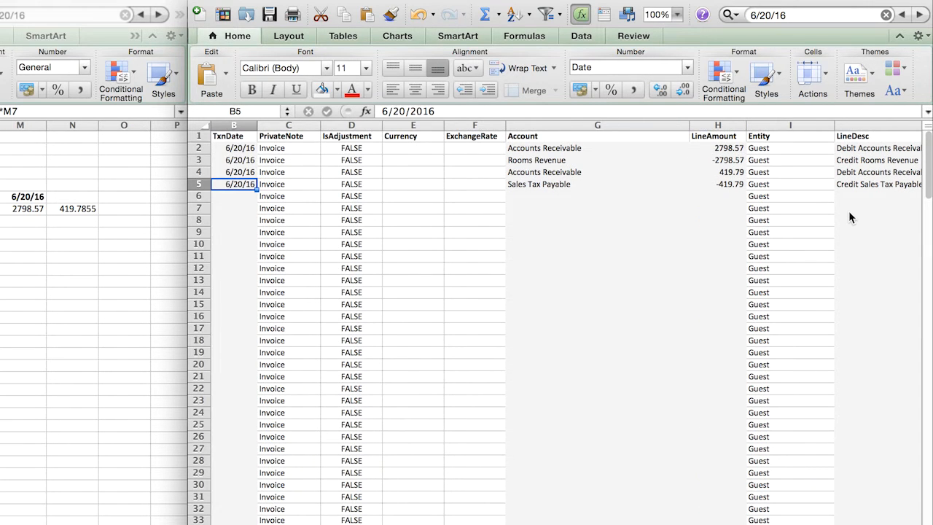
{"action": "key", "text": "Right"}
{"action": "key", "text": "Right"}
{"action": "key", "text": "Right"}
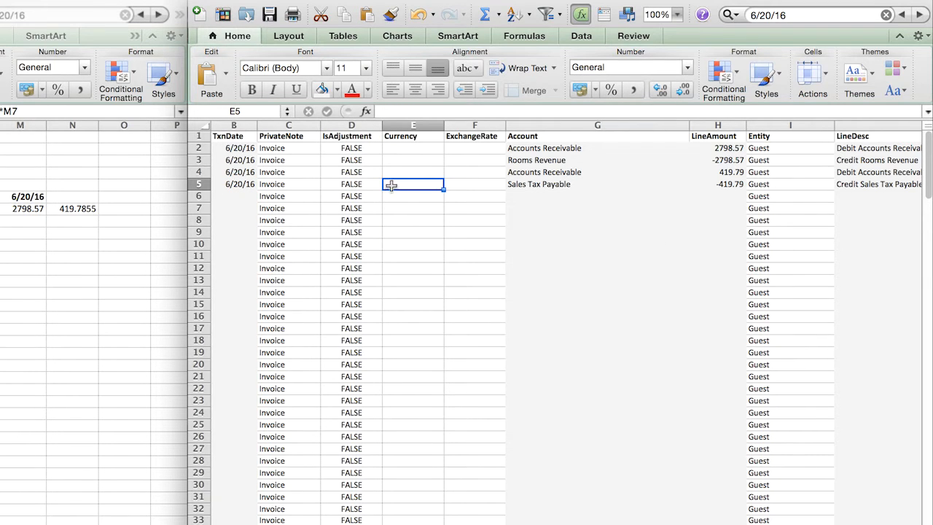
- Select the TxnDate, Account, LineAmount and LineDesc columns together in the journal entries sheet
{"action": "left_click", "coordinate": [243, 125]}
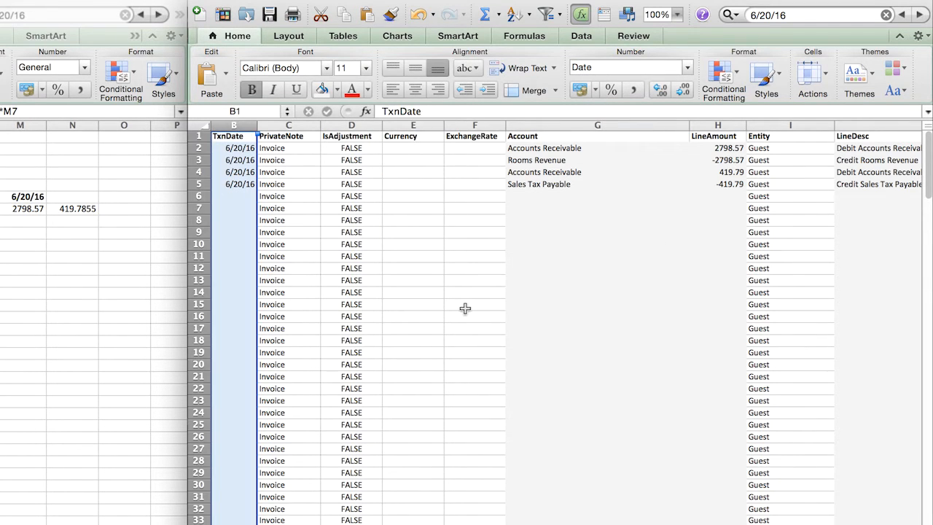
{"action": "left_click", "coordinate": [568, 125]}
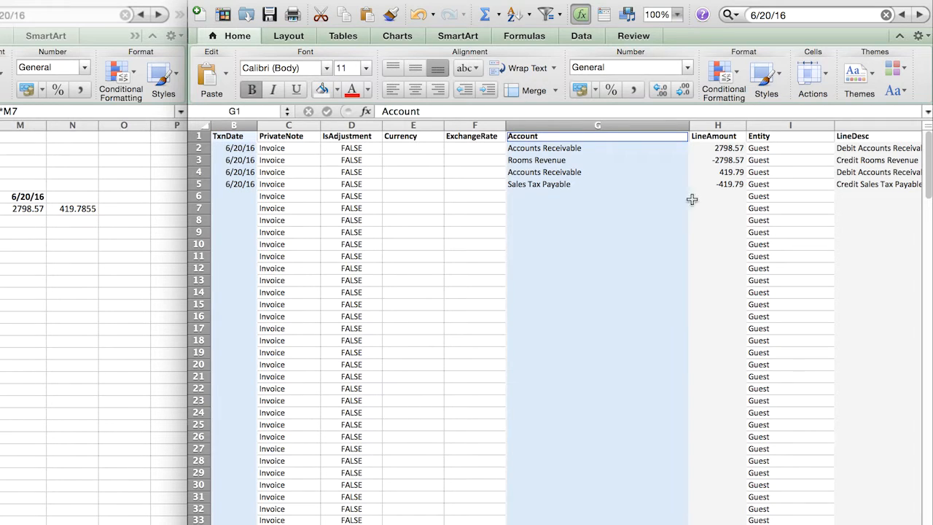
{"action": "left_click", "coordinate": [716, 126], "text": "super"}
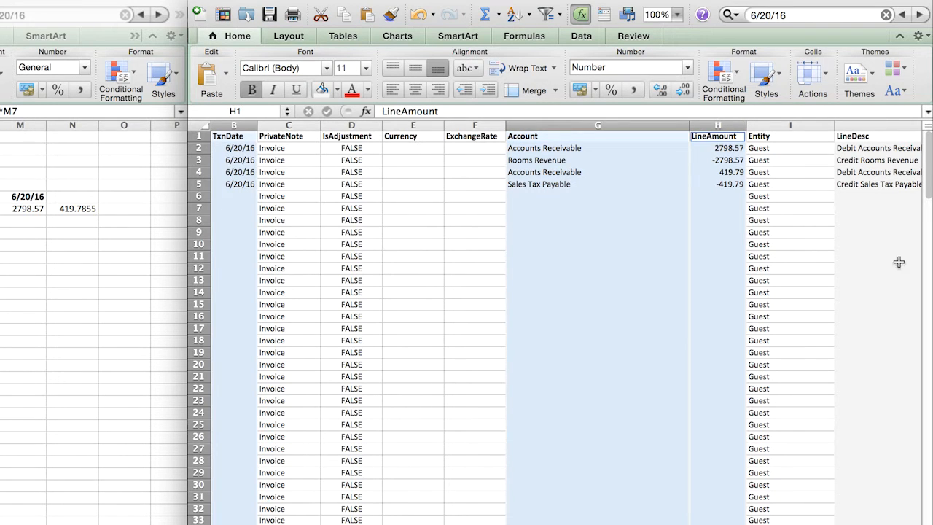
{"action": "left_click", "coordinate": [869, 127], "text": "super"}
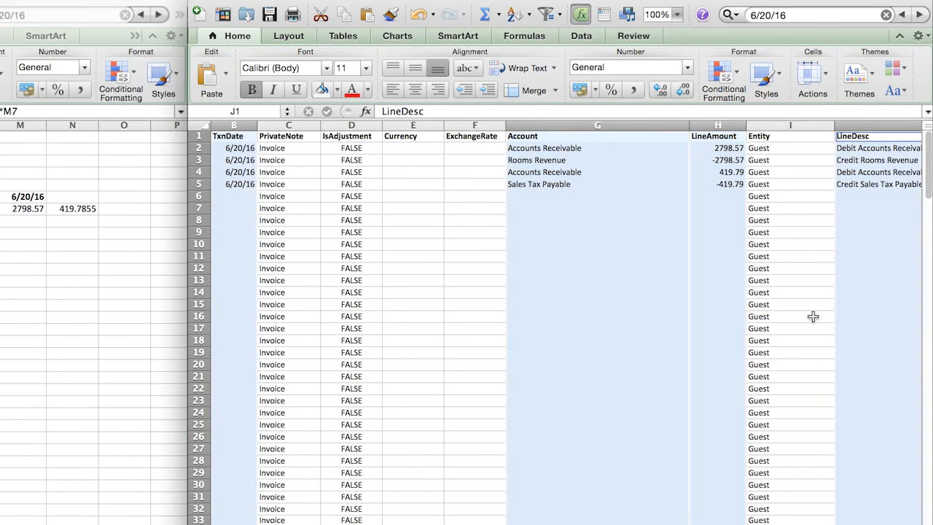
- Look over the journal entry columns from LineDesc and Class back to TxnDate
{"action": "key", "text": "Right"}
{"action": "key", "text": "Right"}
{"action": "key", "text": "Right"}
{"action": "key", "text": "Left"}
{"action": "key", "text": "Left"}
{"action": "key", "text": "Left"}
{"action": "key", "text": "Left"}
{"action": "key", "text": "Left"}
{"action": "key", "text": "Left"}
{"action": "key", "text": "Left"}
{"action": "key", "text": "Left"}
{"action": "key", "text": "Left"}
{"action": "key", "text": "Left"}
{"action": "key", "text": "Left"}
{"action": "key", "text": "Left"}
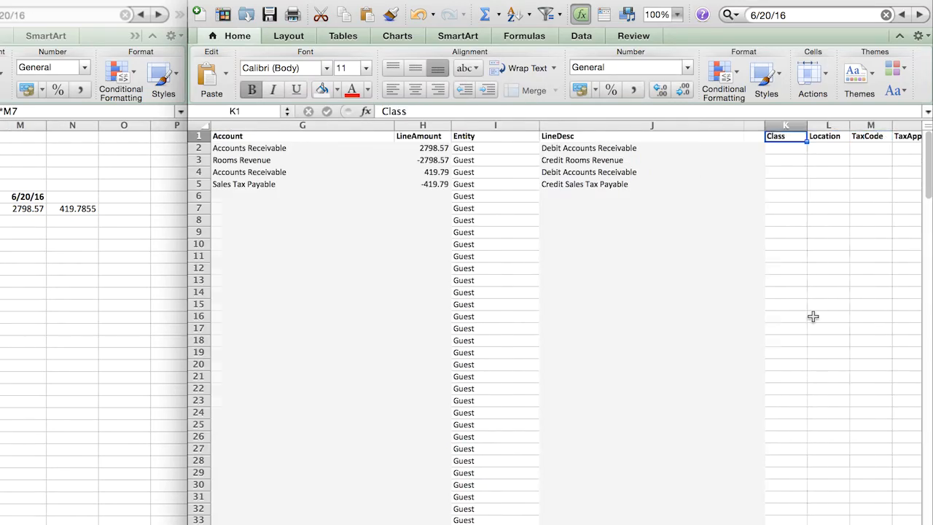
{"action": "key", "text": "Down"}
{"action": "key", "text": "Right"}
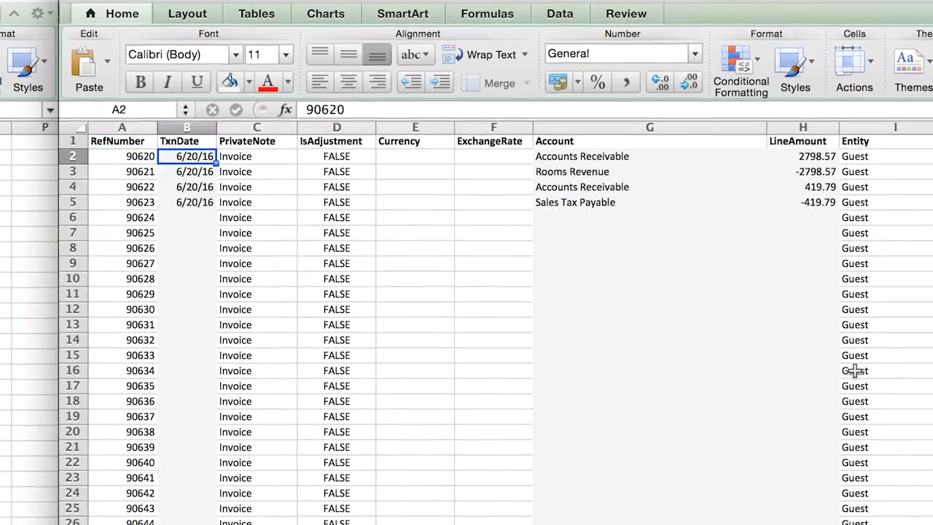
{"action": "key", "text": "Down"}
{"action": "key", "text": "Down"}
{"action": "key", "text": "Down"}
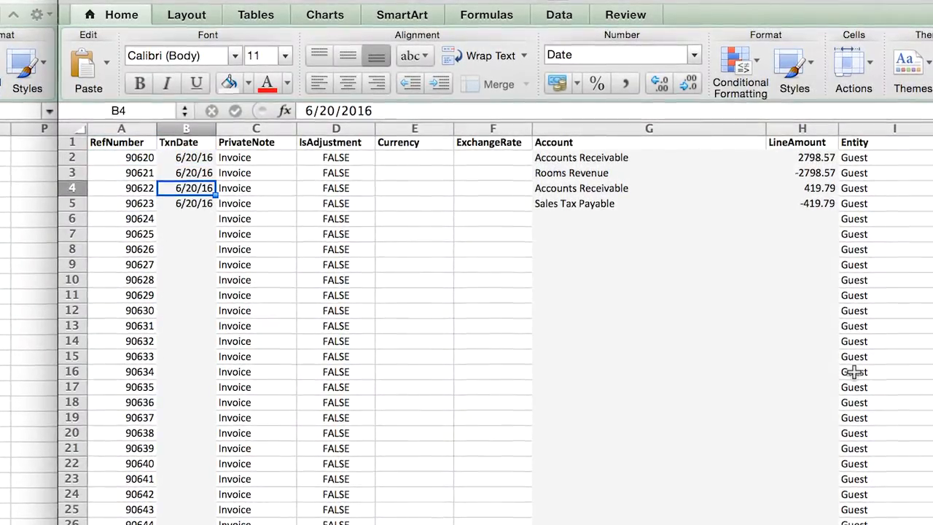
- Highlight individual debit and credit LineAmounts in bold, restoring each one to regular weight
{"action": "key", "text": "Right"}
{"action": "key", "text": "Right"}
{"action": "key", "text": "Right"}
{"action": "key", "text": "Right"}
{"action": "key", "text": "Right"}
{"action": "key", "text": "Right"}
{"action": "key", "text": "Right"}
{"action": "key", "text": "Up"}
{"action": "key", "text": "Left"}
{"action": "key", "text": "Up"}
{"action": "key", "text": "super+b"}
{"action": "key", "text": "Down"}
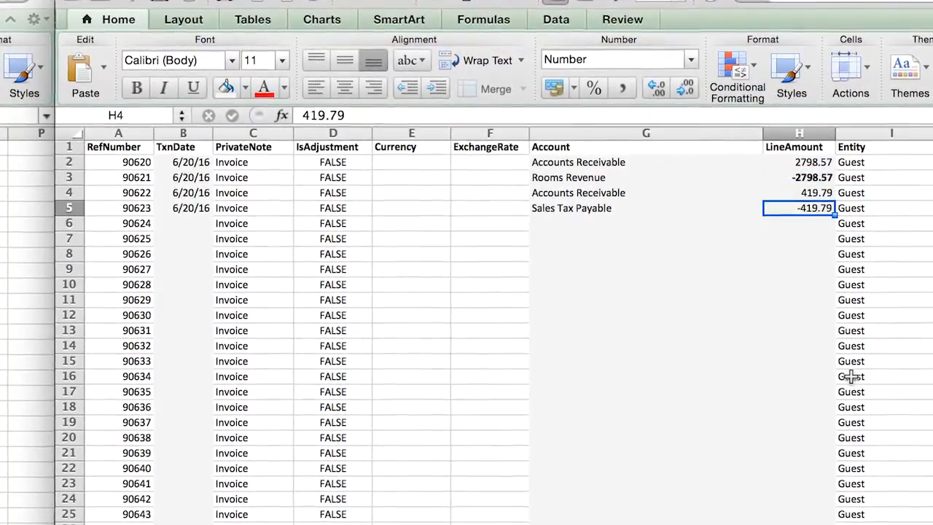
{"action": "key", "text": "Down"}
{"action": "key", "text": "super+b"}
{"action": "key", "text": "Up"}
{"action": "key", "text": "Up"}
{"action": "key", "text": "super+b"}
{"action": "key", "text": "Down"}
{"action": "key", "text": "Down"}
{"action": "key", "text": "super+b"}
- Check the sales tax debit against its credit with the formula =H4+H5 in cell H6
{"action": "key", "text": "Down"}
{"action": "type", "text": "="}
{"action": "left_click", "coordinate": [802, 199]}
{"action": "type", "text": "+"}
{"action": "left_click", "coordinate": [809, 216]}
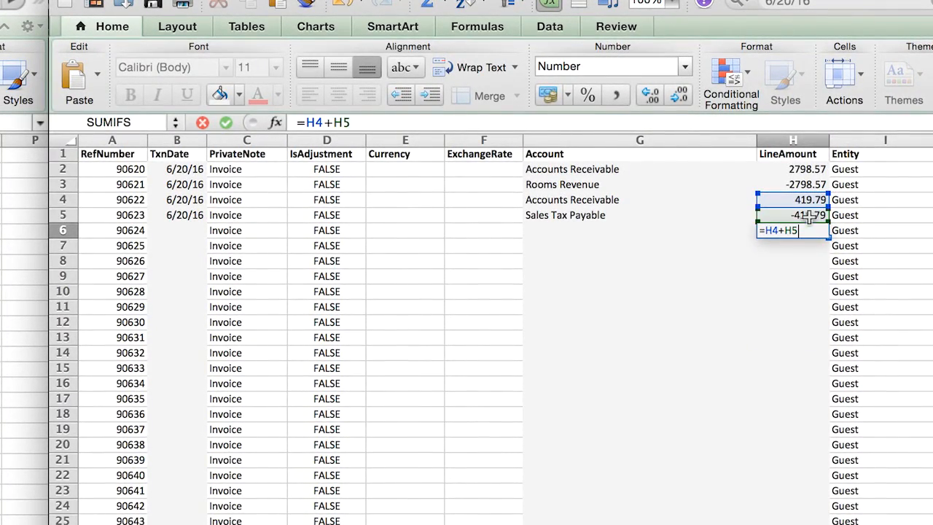
{"action": "key", "text": "Return"}
{"action": "key", "text": "Return"}
{"action": "left_click", "coordinate": [783, 324]}
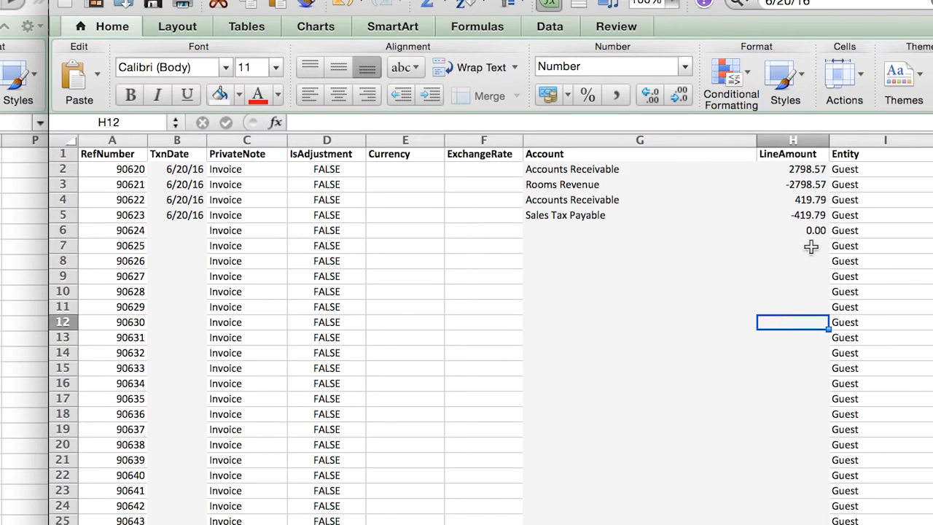
- Enter the note DEBIT = CREDIT in cell G7 of the Account column
{"action": "left_click", "coordinate": [810, 230]}
{"action": "left_click", "coordinate": [663, 250]}
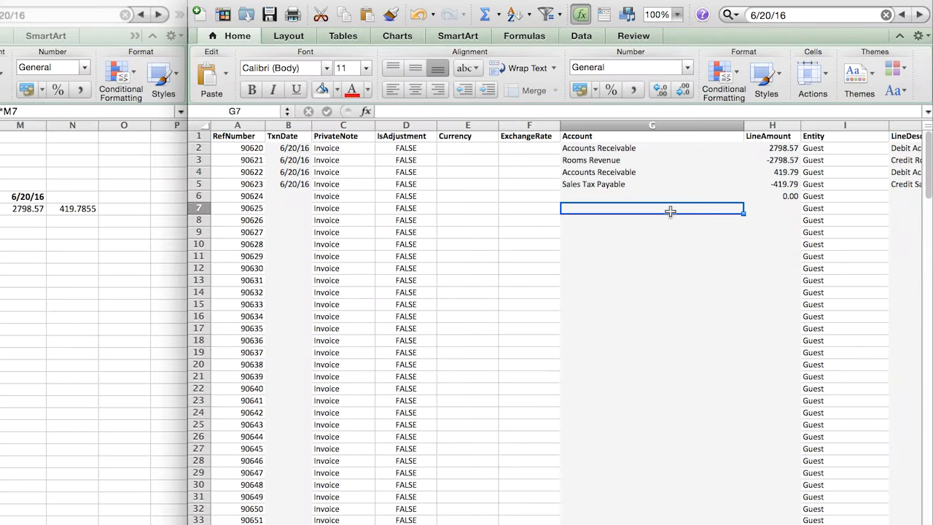
{"action": "type", "text": "DEBIT = CRED"}
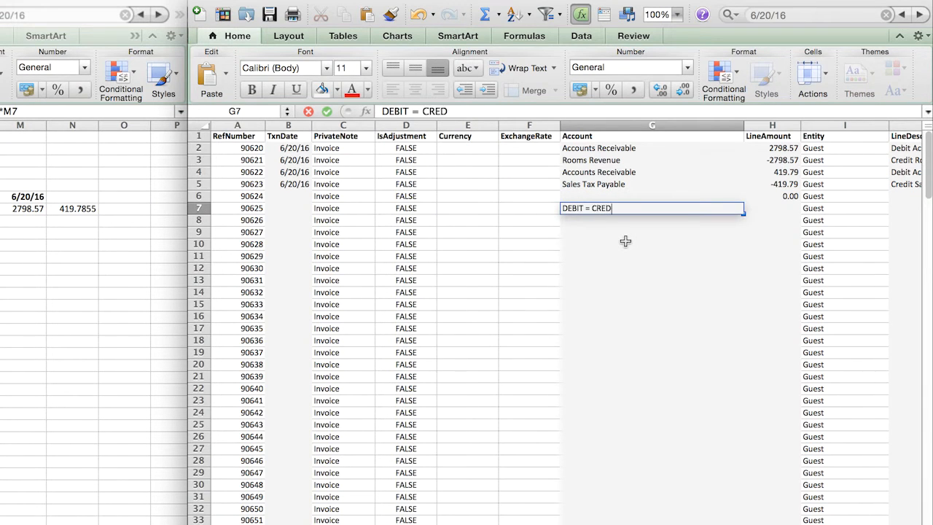
{"action": "type", "text": "IT"}
{"action": "key", "text": "Return"}
- Clear the DEBIT = CREDIT note from G7 and the balance check formula from H6
{"action": "key", "text": "Up"}
{"action": "key", "text": "BackSpace"}
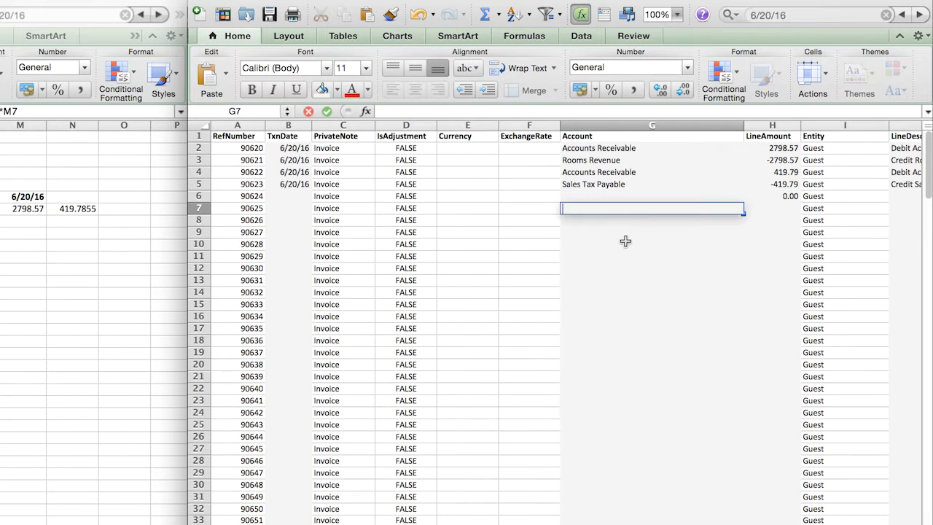
{"action": "key", "text": "Right"}
{"action": "key", "text": "Up"}
{"action": "key", "text": "BackSpace"}
{"action": "key", "text": "Return"}
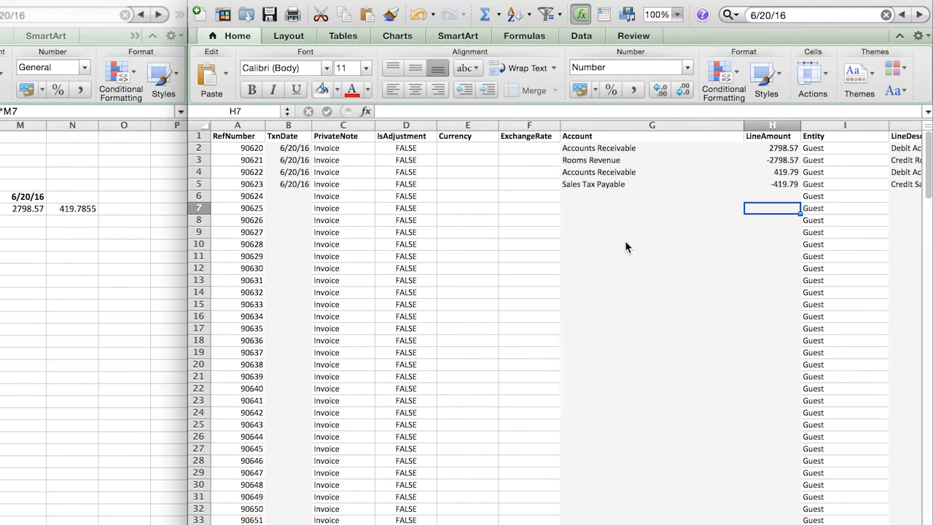
- Look across the columns of row 7, from LineDesc back to RefNumber and over to Currency, ending at G10
{"action": "key", "text": "Right"}
{"action": "key", "text": "Right"}
{"action": "key", "text": "Right"}
{"action": "key", "text": "Left"}
{"action": "key", "text": "Left"}
{"action": "key", "text": "Left"}
{"action": "key", "text": "Left"}
{"action": "key", "text": "Left"}
{"action": "key", "text": "Left"}
{"action": "key", "text": "Left"}
{"action": "key", "text": "Left"}
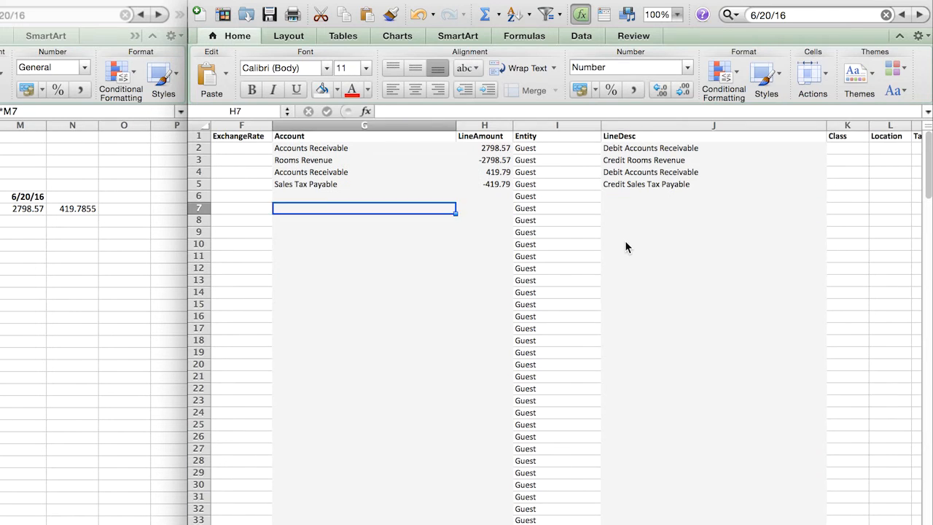
{"action": "key", "text": "Left"}
{"action": "key", "text": "Left"}
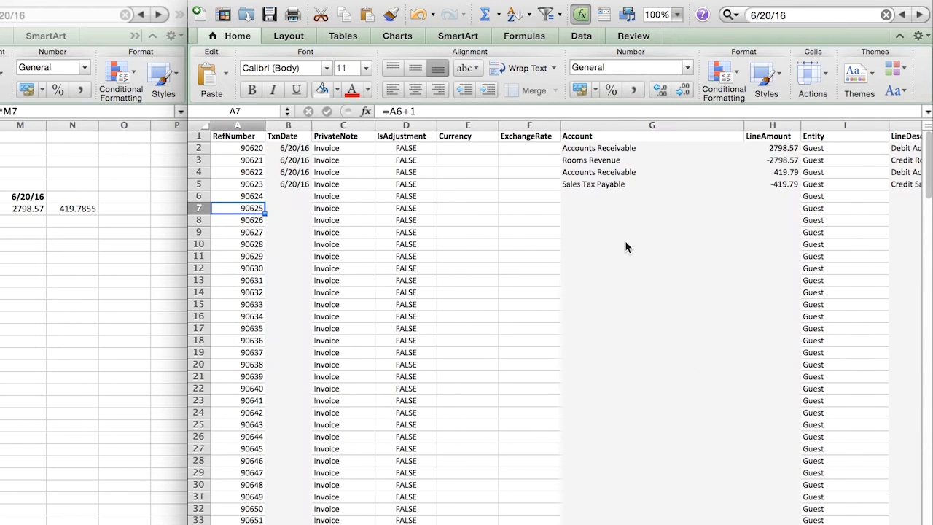
{"action": "key", "text": "Right"}
{"action": "key", "text": "Right"}
{"action": "key", "text": "Right"}
{"action": "key", "text": "Right"}
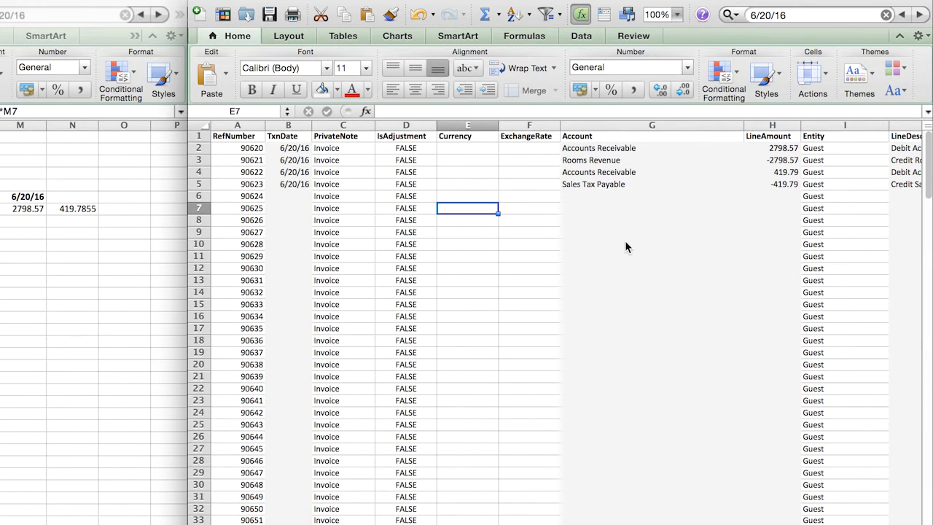
{"action": "left_click", "coordinate": [598, 239]}
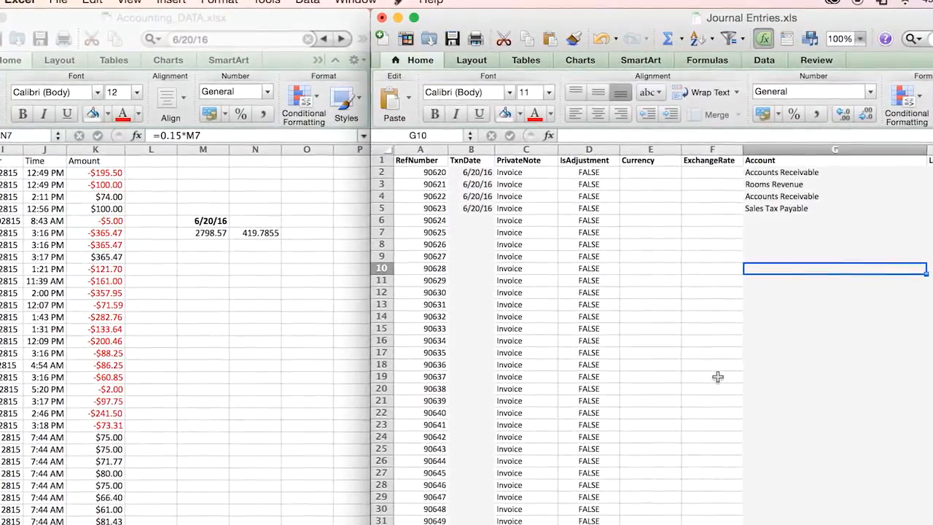
- Switch to the Accounting_DATA workbook and turn on filtering for the transaction table
{"action": "left_click", "coordinate": [278, 393]}
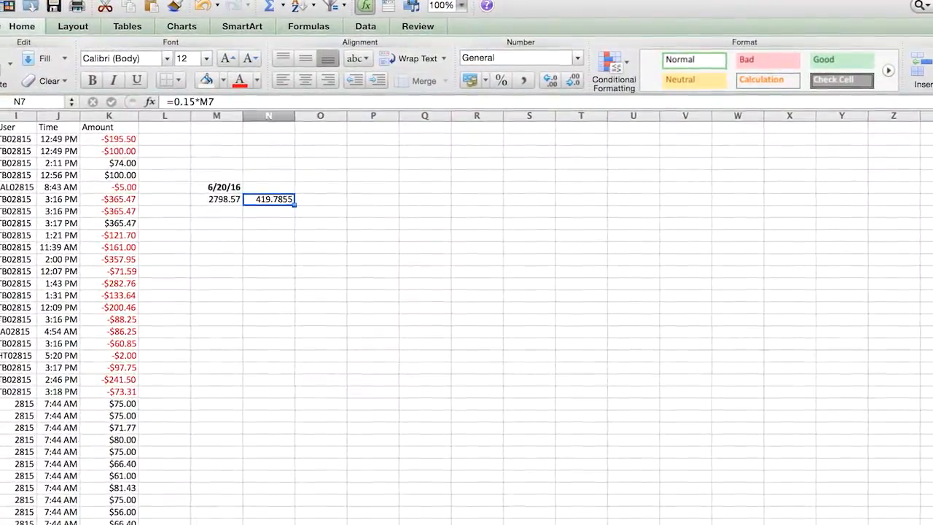
{"action": "scroll", "coordinate": [466, 314], "scroll_direction": "left", "scroll_amount": 8}
{"action": "left_click", "coordinate": [89, 187]}
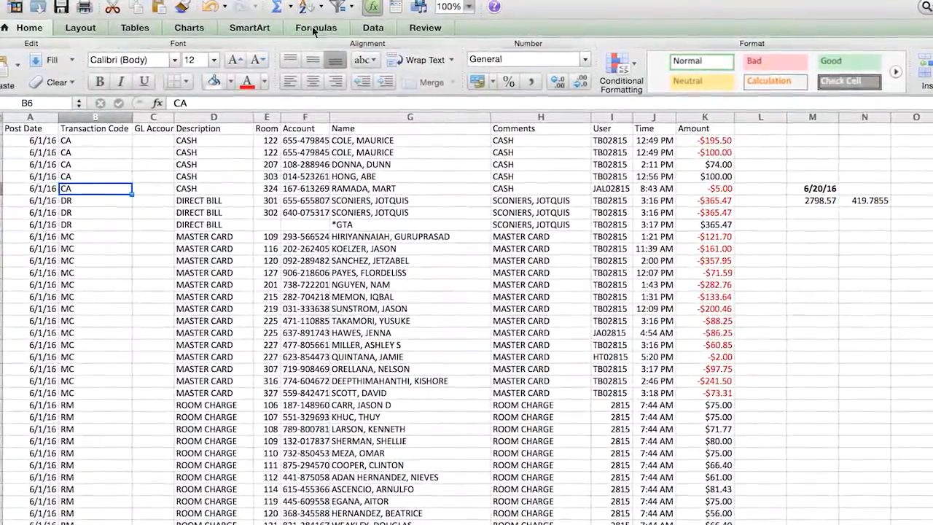
{"action": "left_click", "coordinate": [336, 6]}
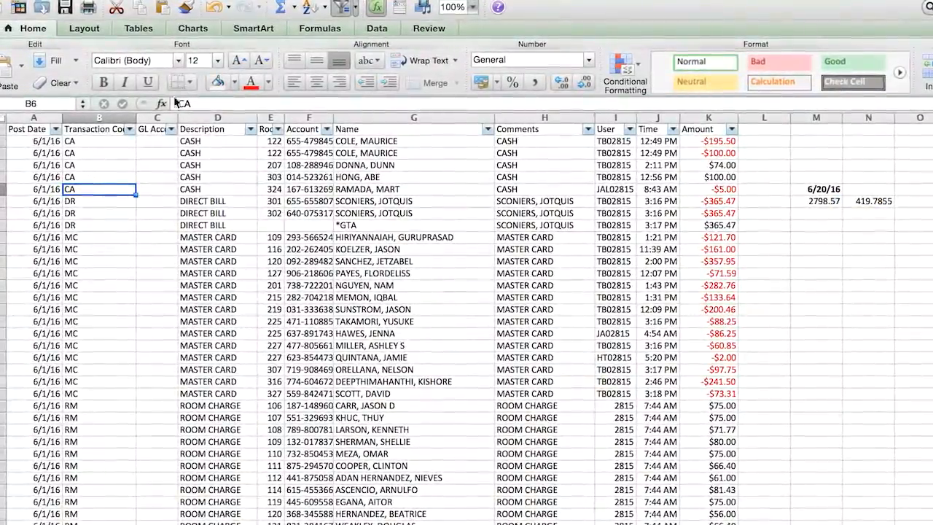
- Filter the Transaction Code column to only VI and examine the codes and descriptions of the filtered rows
{"action": "left_click", "coordinate": [128, 129]}
{"action": "scroll", "coordinate": [303, 304], "scroll_direction": "down", "scroll_amount": 1}
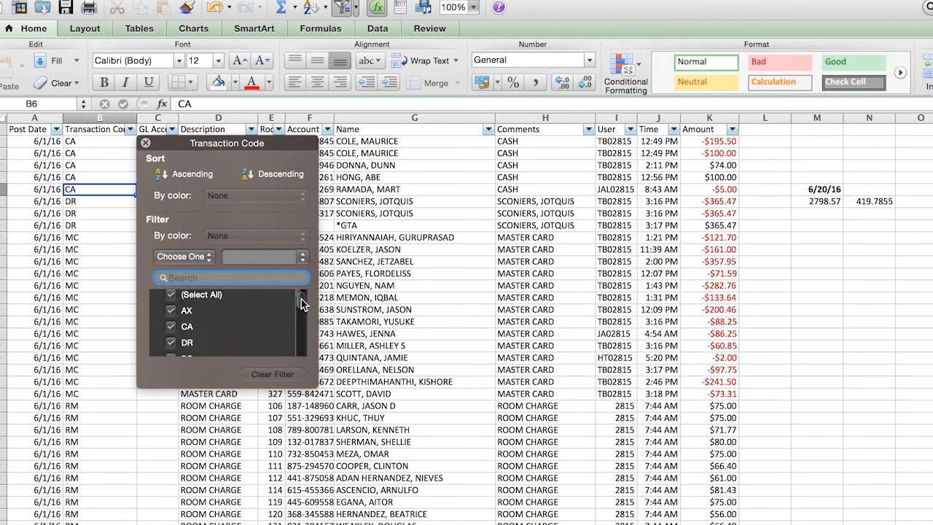
{"action": "left_click", "coordinate": [172, 294]}
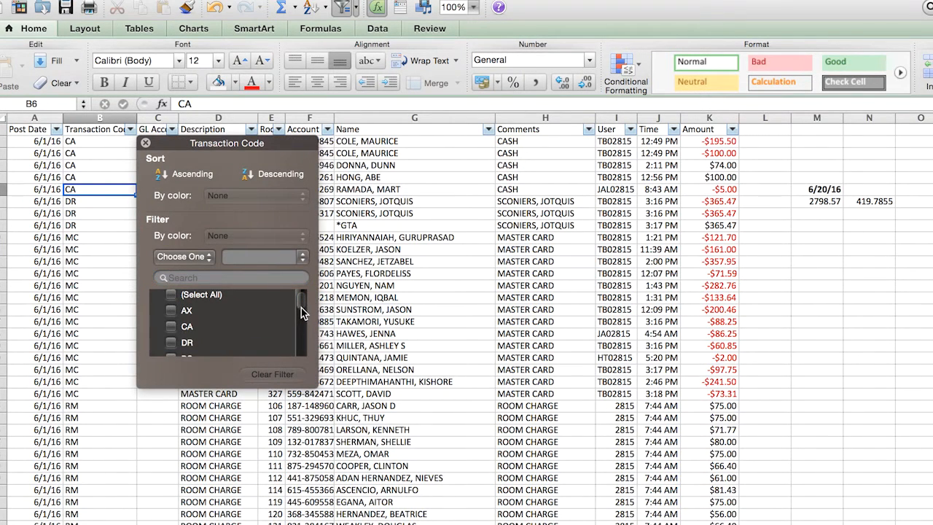
{"action": "left_click_drag", "start_coordinate": [302, 309], "coordinate": [301, 353]}
{"action": "left_click", "coordinate": [172, 339]}
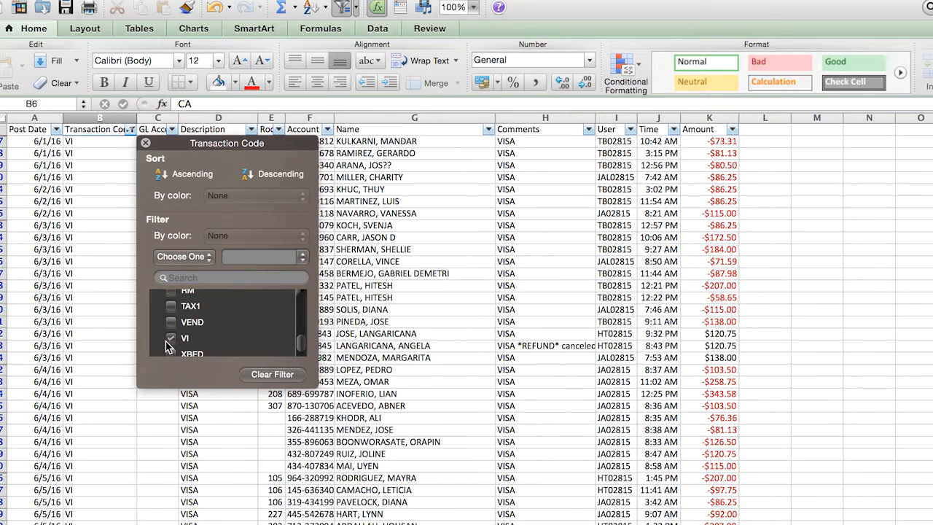
{"action": "left_click", "coordinate": [115, 387]}
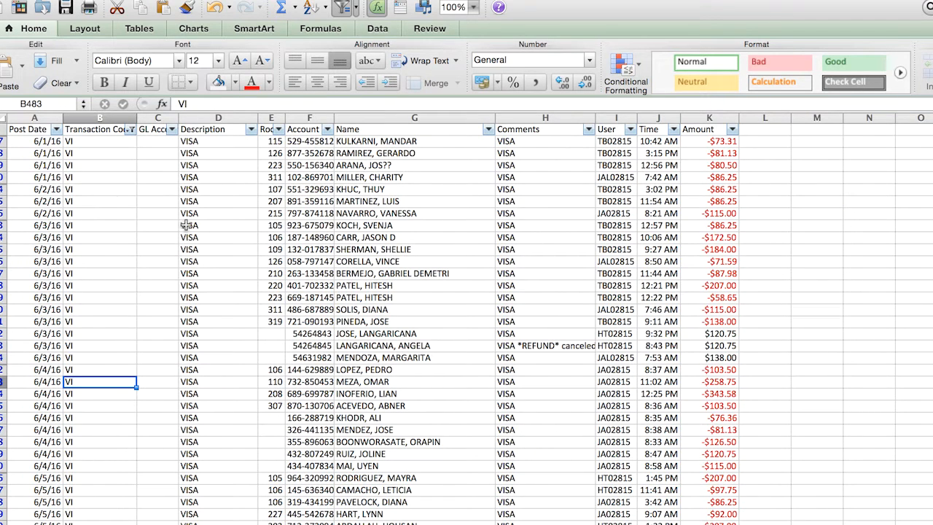
{"action": "left_click_drag", "start_coordinate": [121, 141], "coordinate": [118, 478]}
{"action": "left_click_drag", "start_coordinate": [226, 145], "coordinate": [215, 467]}
- In the Journal Entries workbook, enter Debit Cash in cell G10 and Credit Accounts Receivable in cell G11
{"action": "left_click", "coordinate": [558, 286]}
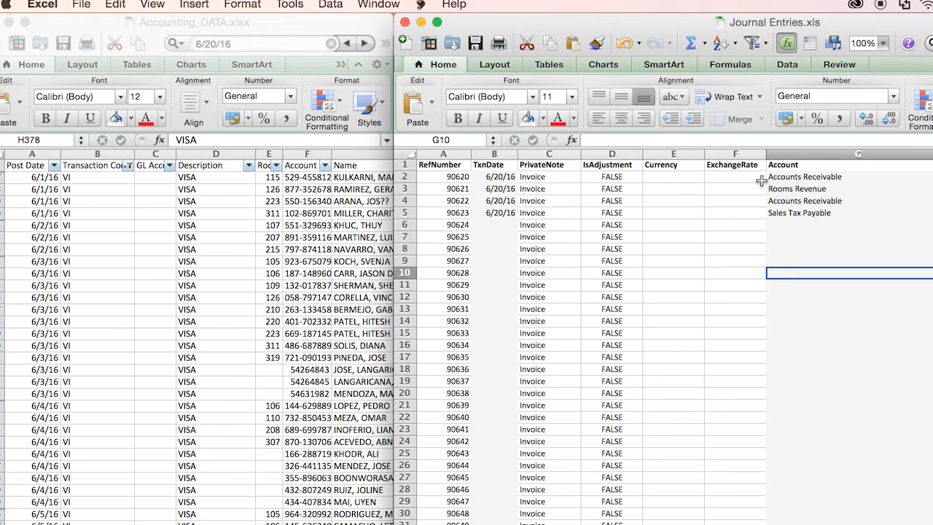
{"action": "type", "text": "Debit Cash"}
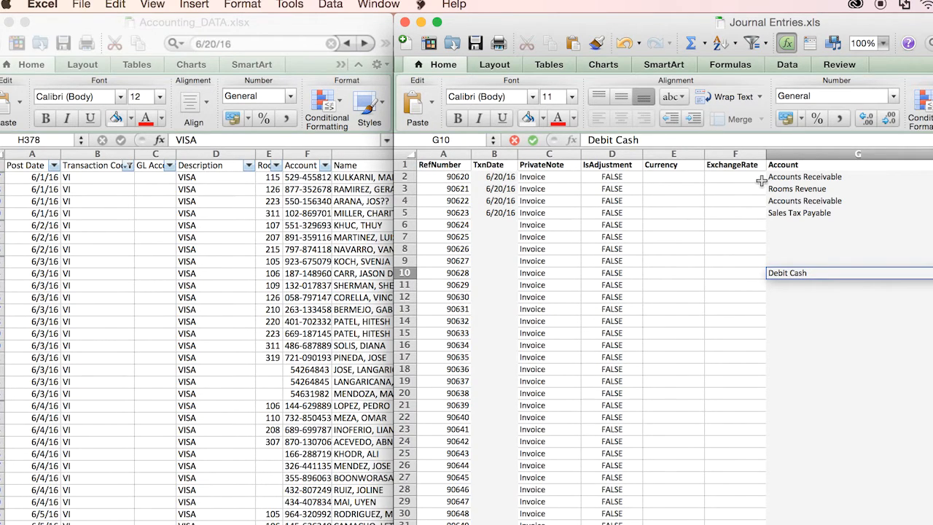
{"action": "key", "text": "Return"}
{"action": "type", "text": "Cred"}
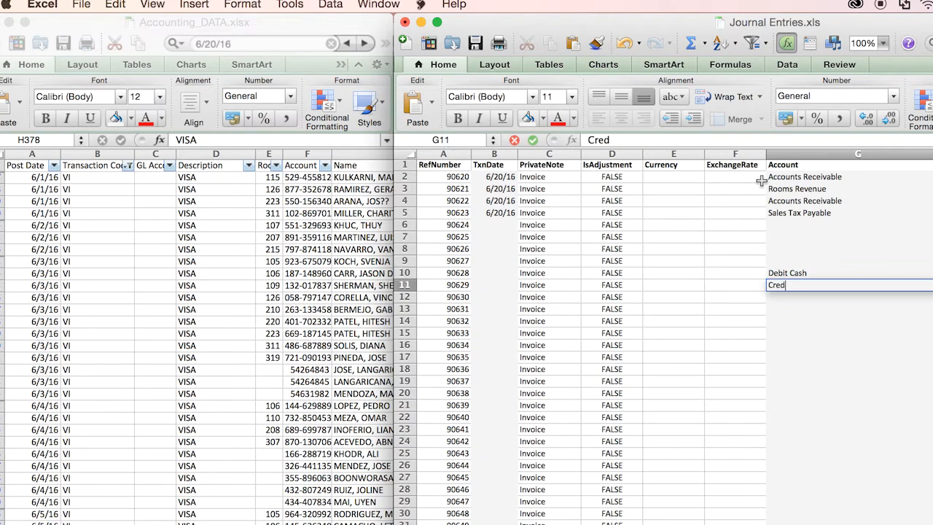
{"action": "type", "text": "it Accounts Receivable"}
{"action": "key", "text": "Return"}
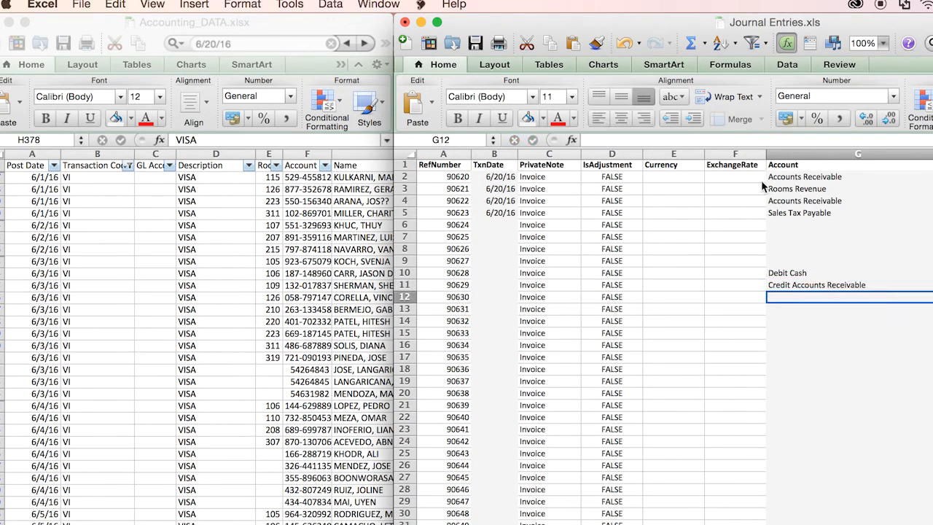
- Undo the Debit Cash and Credit Accounts Receivable entries in G10 and G11
{"action": "key", "text": "Up"}
{"action": "key", "text": "Up"}
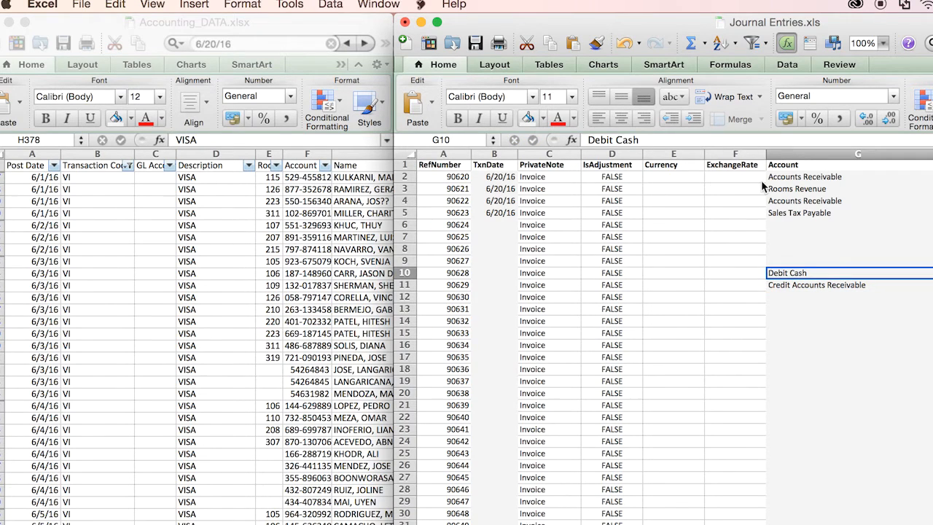
{"action": "key", "text": "Down"}
{"action": "key", "text": "Up"}
{"action": "key", "text": "Down"}
{"action": "key", "text": "Up"}
{"action": "key", "text": "Down"}
{"action": "key", "text": "Up"}
{"action": "key", "text": "Down"}
{"action": "key", "text": "Down"}
{"action": "key", "text": "Up"}
{"action": "key", "text": "super+z"}
{"action": "key", "text": "super+z"}
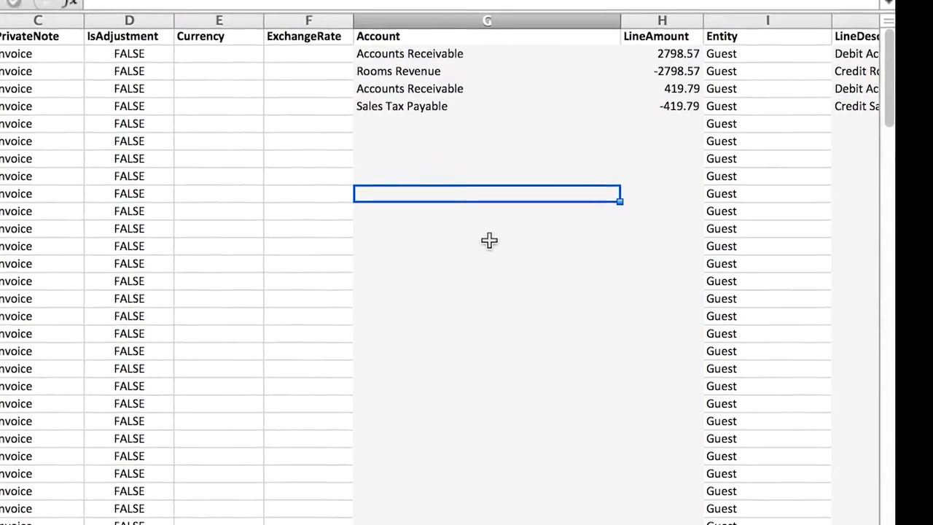
- Enter the note 100% confidential, followed by a row of exclamation marks, in cell G10
{"action": "type", "text": "100% "}
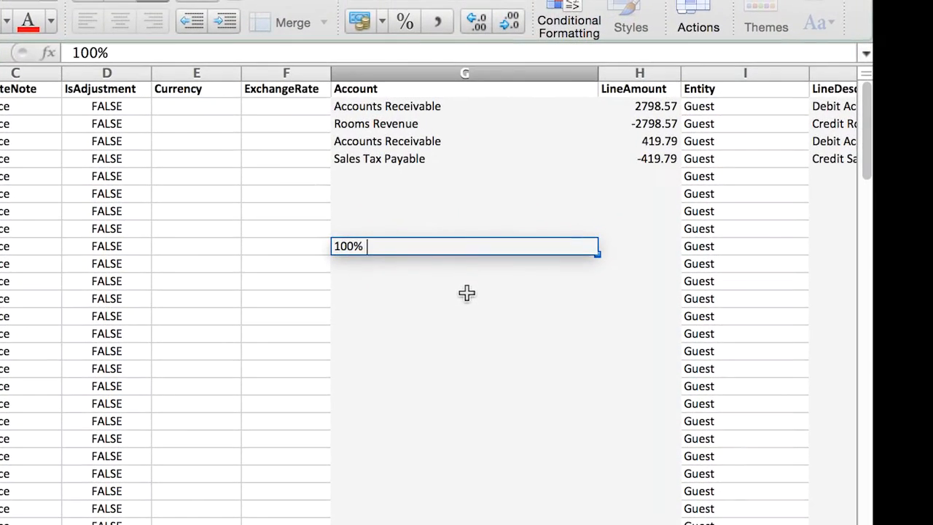
{"action": "type", "text": "confidential!!!!!!!!"}
{"action": "left_click", "coordinate": [444, 286]}
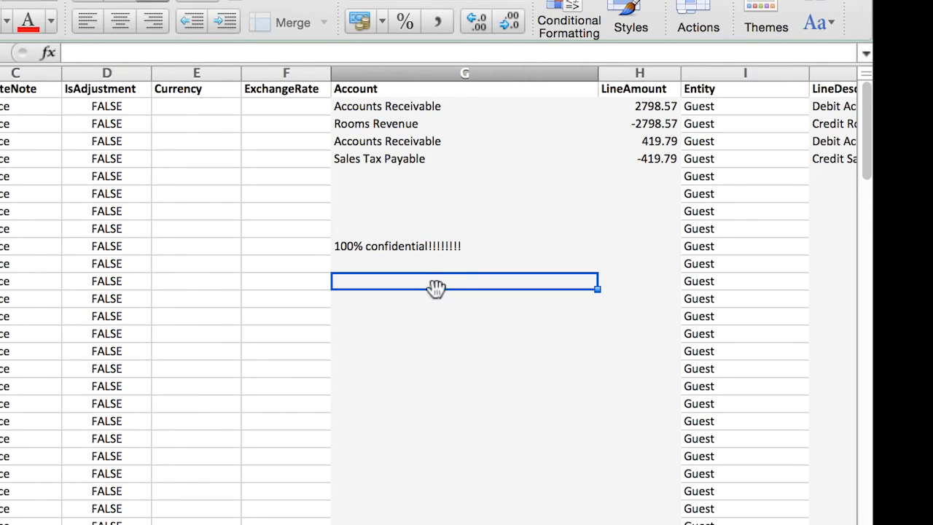
- Enter >:( in cell G11 and format it in bold red at font size 48
{"action": "left_click", "coordinate": [437, 264]}
{"action": "type", "text": ">:("}
{"action": "key", "text": "Return"}
{"action": "left_click", "coordinate": [391, 267]}
{"action": "left_click", "coordinate": [28, 21]}
{"action": "left_click", "coordinate": [46, 1]}
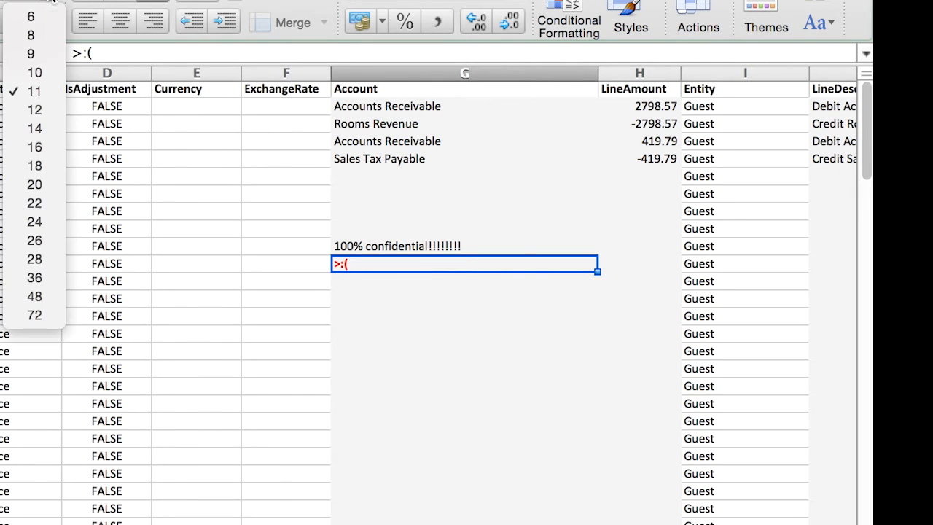
{"action": "left_click", "coordinate": [49, 289]}
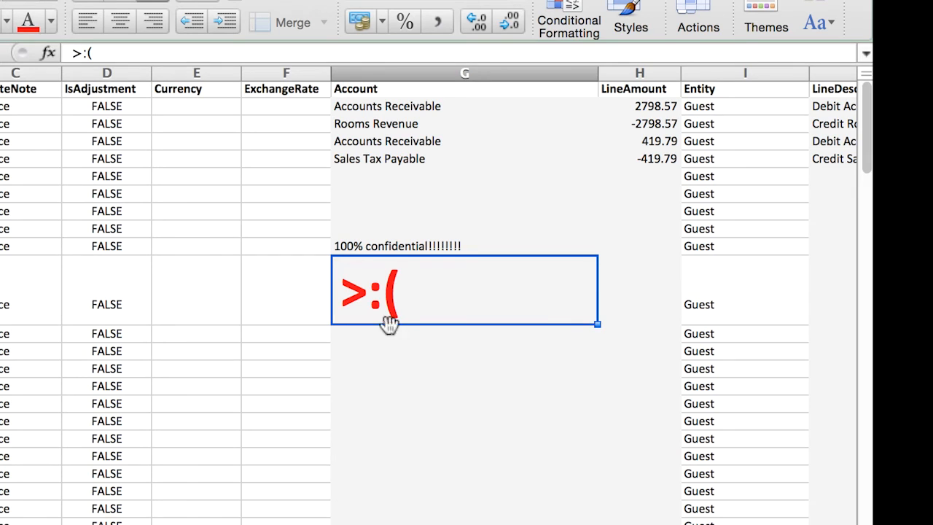
- Clear the >:( text from G11 and the confidentiality note from G10
{"action": "key", "text": "BackSpace"}
{"action": "key", "text": "Up"}
{"action": "key", "text": "BackSpace"}
{"action": "key", "text": "Up"}
{"action": "key", "text": "BackSpace"}
{"action": "key", "text": "Up"}
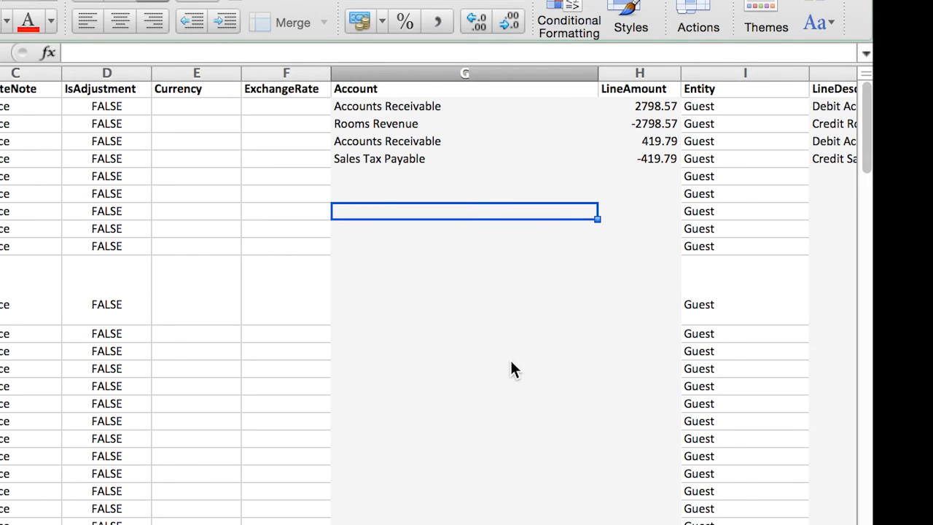